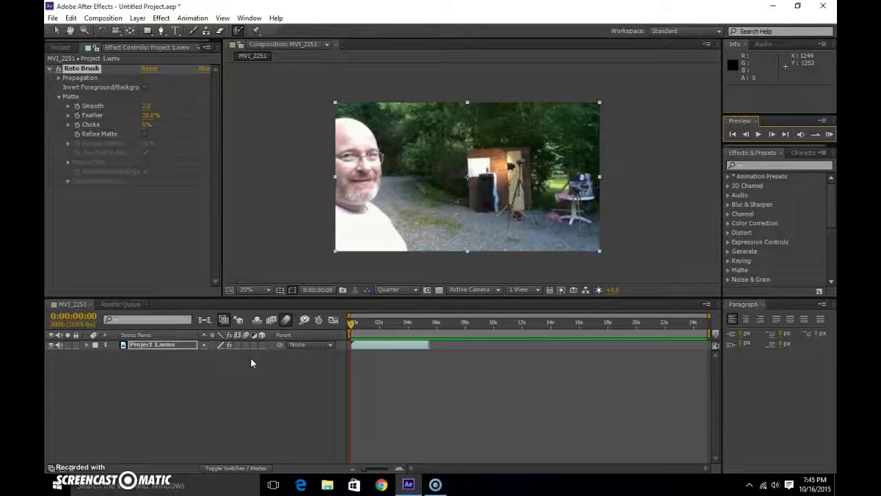
Step: Play a RAM preview of the MVI_2251 composition and stop it
{"action": "left_click", "coordinate": [829, 134]}
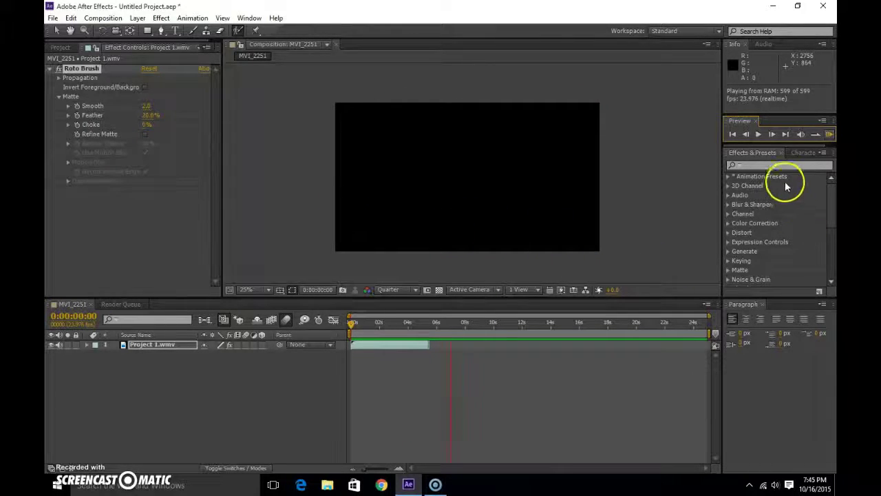
{"action": "left_click", "coordinate": [760, 134]}
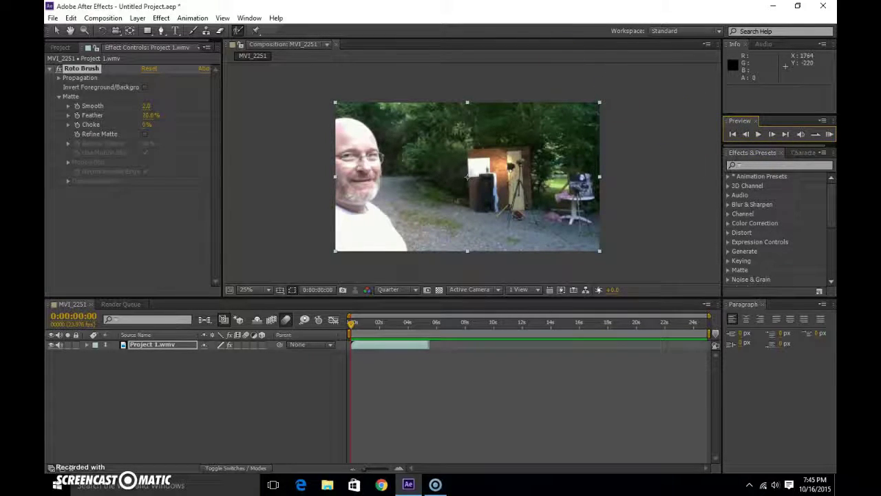
Step: Add MVI_2251.MOV to the composition as a layer and delete the Project 1.wmv layer
{"action": "left_click", "coordinate": [61, 47]}
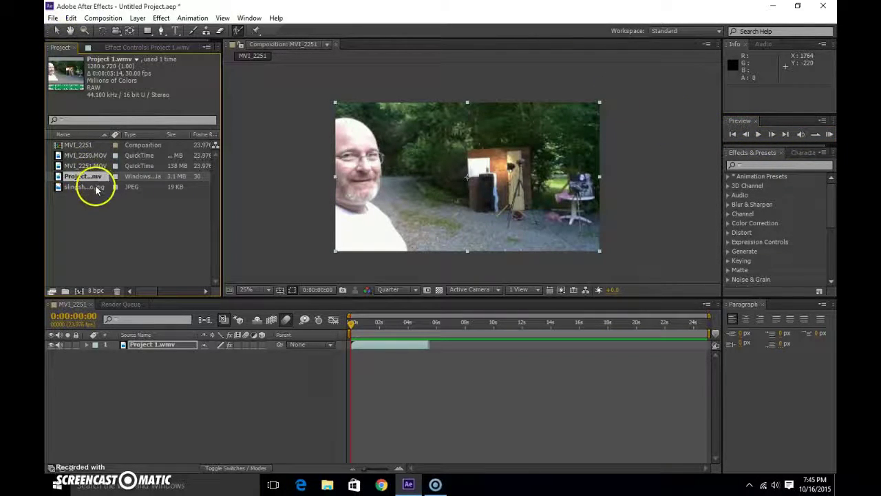
{"action": "left_click", "coordinate": [93, 187]}
{"action": "left_click", "coordinate": [89, 166]}
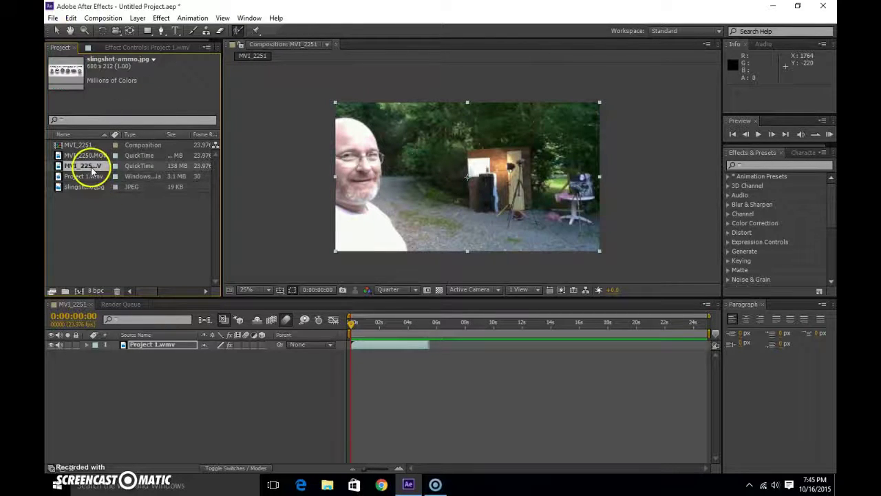
{"action": "left_click", "coordinate": [92, 155]}
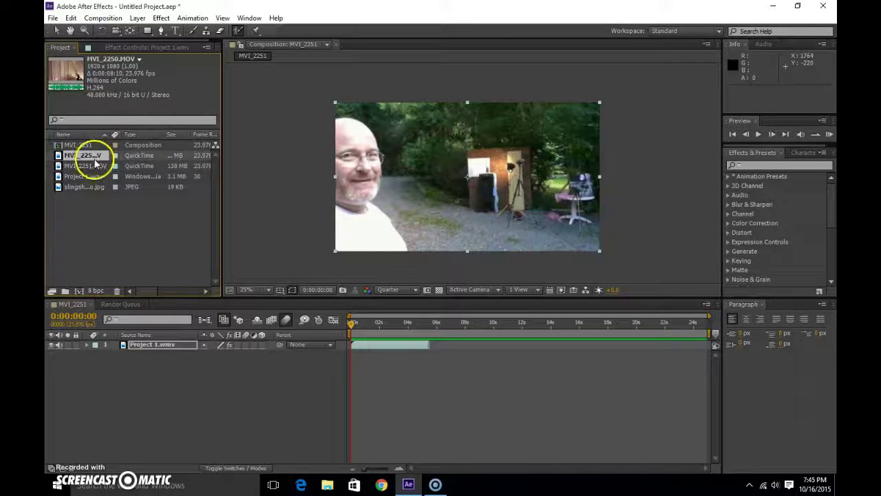
{"action": "left_click", "coordinate": [88, 167]}
{"action": "left_click_drag", "start_coordinate": [88, 171], "coordinate": [161, 346]}
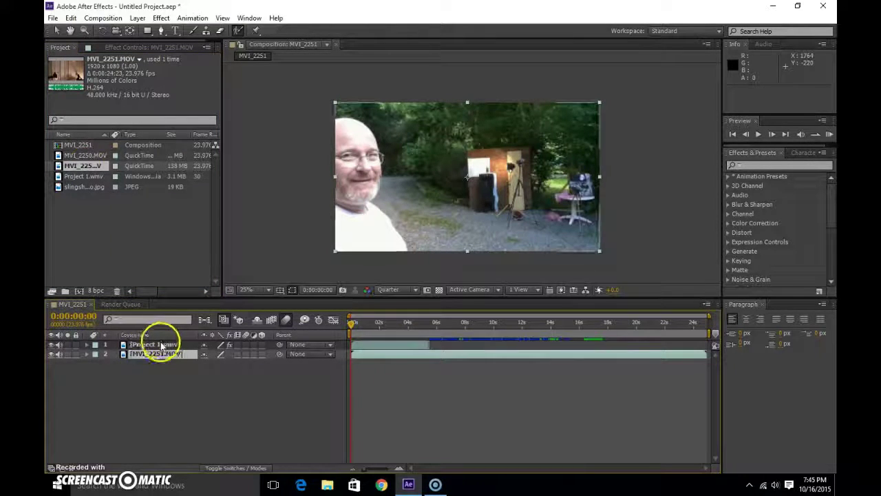
{"action": "left_click", "coordinate": [161, 345]}
{"action": "key", "text": "Delete"}
{"action": "left_click", "coordinate": [184, 349]}
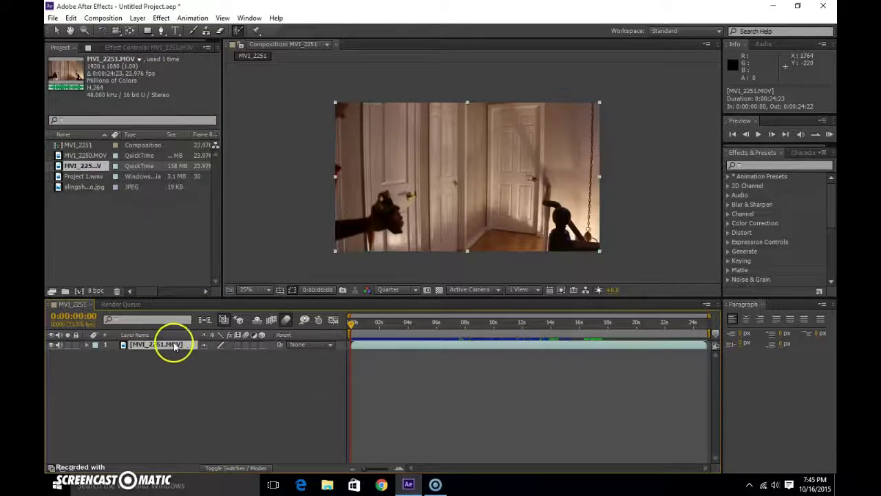
Step: Scrub through the MVI_2251.MOV footage to review the slingshot action, ending at 0:00:20:03
{"action": "left_click", "coordinate": [349, 328]}
{"action": "left_click_drag", "start_coordinate": [351, 329], "coordinate": [574, 326]}
{"action": "left_click", "coordinate": [612, 324]}
{"action": "left_click", "coordinate": [672, 330]}
{"action": "left_click_drag", "start_coordinate": [666, 333], "coordinate": [635, 334]}
{"action": "left_click", "coordinate": [274, 212]}
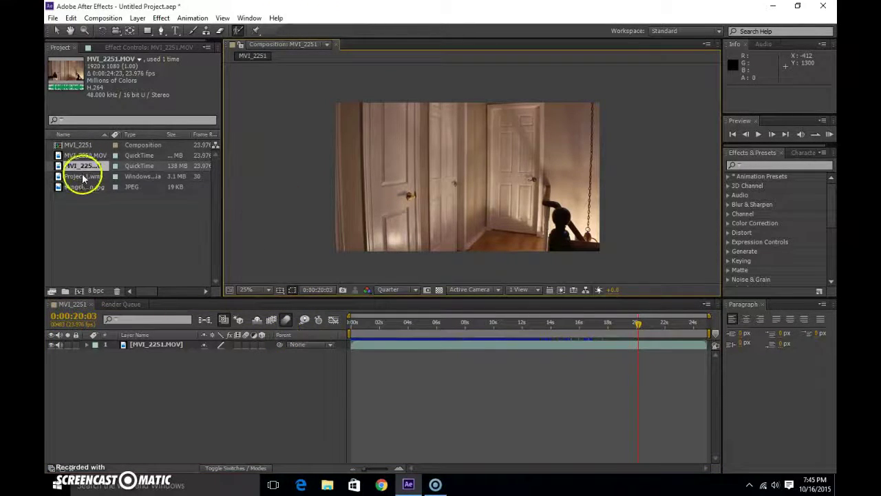
Step: Add slingshot-ammo.jpg beneath the MVI_2251.MOV layer and open it in its own layer view
{"action": "left_click_drag", "start_coordinate": [83, 187], "coordinate": [157, 353]}
{"action": "left_click", "coordinate": [450, 176]}
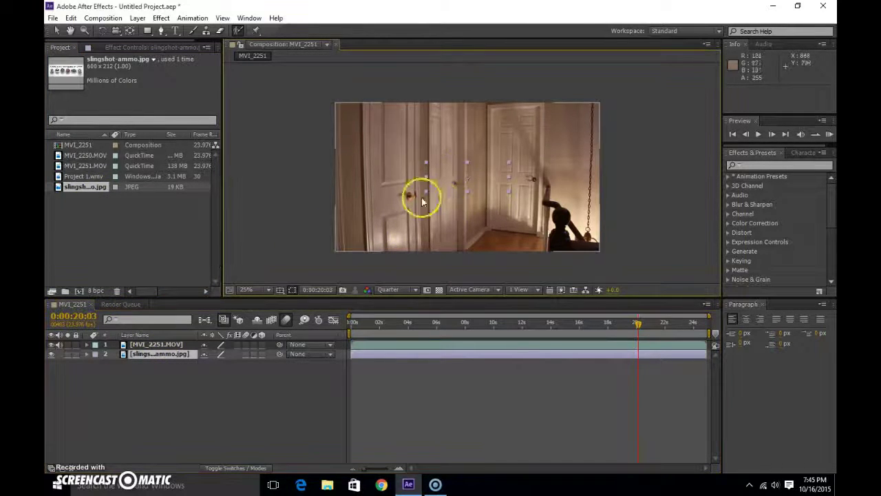
{"action": "double_click", "coordinate": [138, 355]}
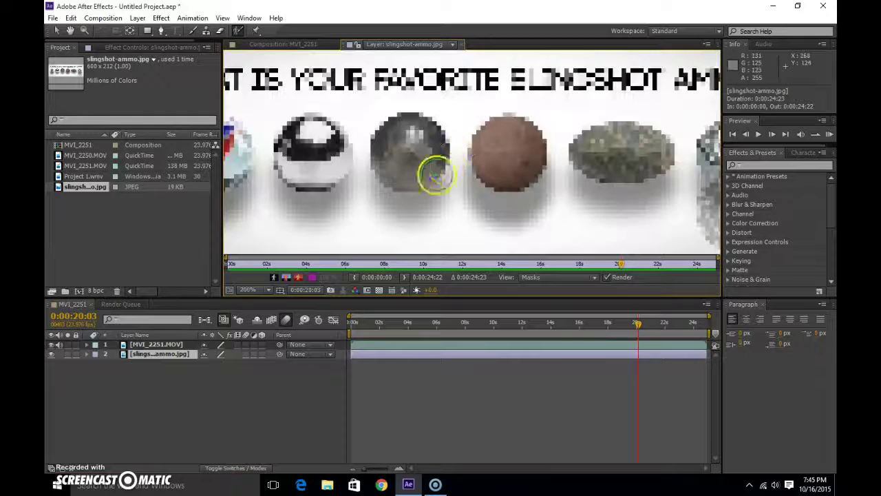
Step: Start a Pen tool mask with RotoBezier along the upper-left edge of the chrome ball in slingshot-ammo.jpg
{"action": "scroll", "coordinate": [390, 186], "scroll_direction": "up", "scroll_amount": 1}
{"action": "scroll", "coordinate": [254, 168], "scroll_direction": "down", "scroll_amount": 1}
{"action": "scroll", "coordinate": [276, 166], "scroll_direction": "down", "scroll_amount": 1}
{"action": "scroll", "coordinate": [433, 164], "scroll_direction": "up", "scroll_amount": 1}
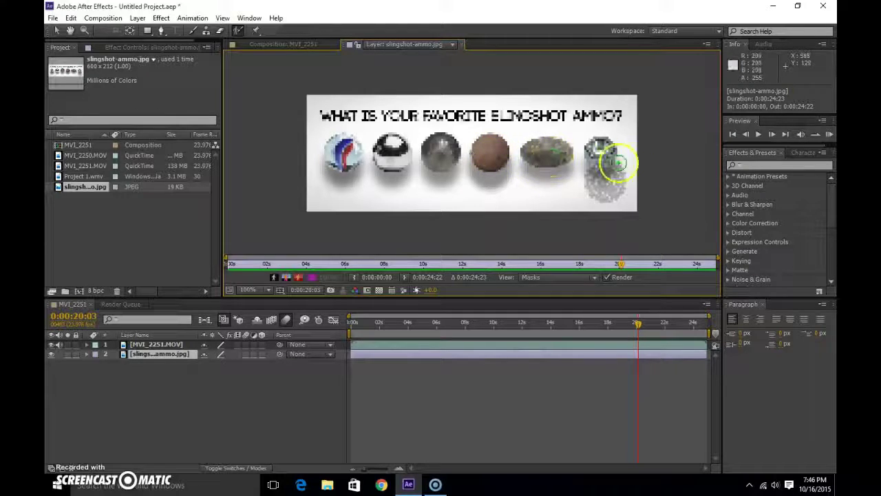
{"action": "scroll", "coordinate": [439, 198], "scroll_direction": "up", "scroll_amount": 3}
{"action": "scroll", "coordinate": [323, 173], "scroll_direction": "down", "scroll_amount": 3}
{"action": "scroll", "coordinate": [420, 181], "scroll_direction": "up", "scroll_amount": 2}
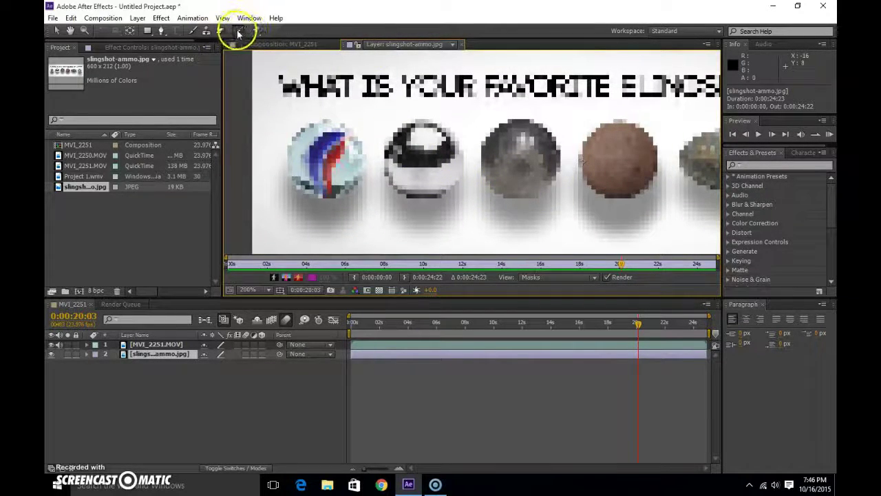
{"action": "left_click", "coordinate": [161, 30]}
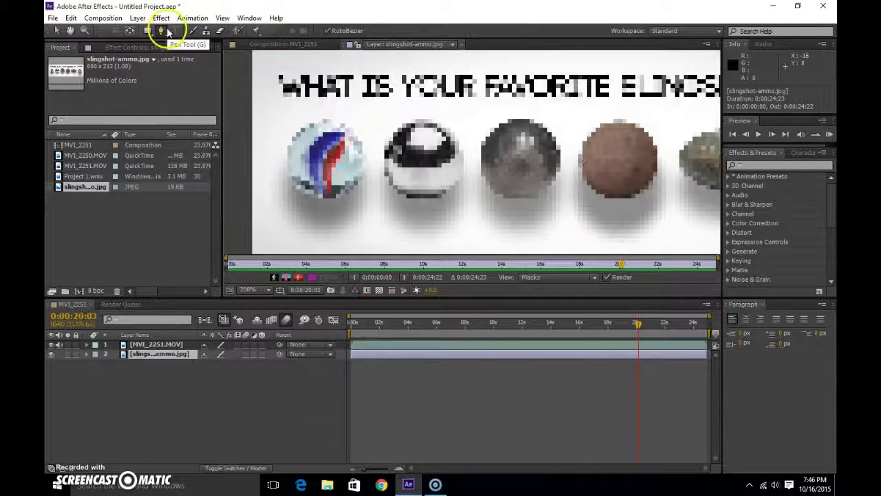
{"action": "scroll", "coordinate": [448, 161], "scroll_direction": "up", "scroll_amount": 3}
{"action": "scroll", "coordinate": [320, 128], "scroll_direction": "down", "scroll_amount": 2}
{"action": "left_click_drag", "start_coordinate": [338, 103], "coordinate": [405, 178]}
{"action": "scroll", "coordinate": [393, 179], "scroll_direction": "up", "scroll_amount": 1}
{"action": "left_click", "coordinate": [359, 120]}
{"action": "left_click", "coordinate": [322, 123]}
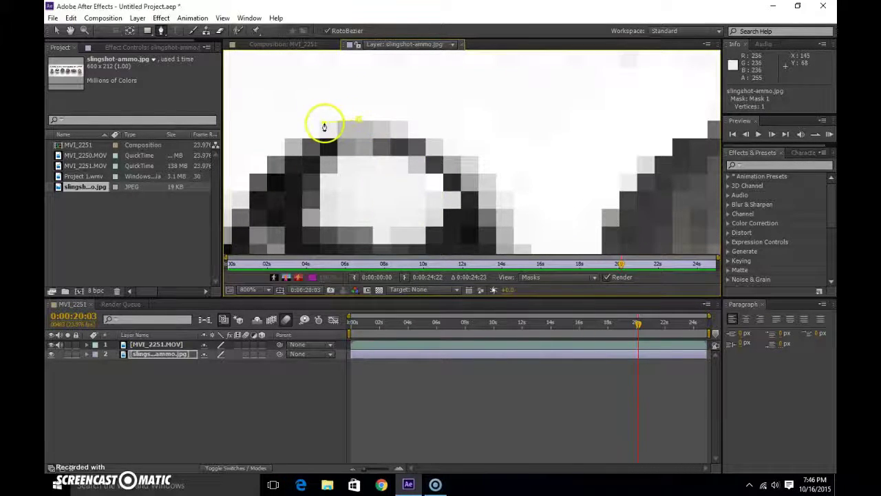
{"action": "left_click", "coordinate": [294, 144]}
{"action": "left_click", "coordinate": [263, 159]}
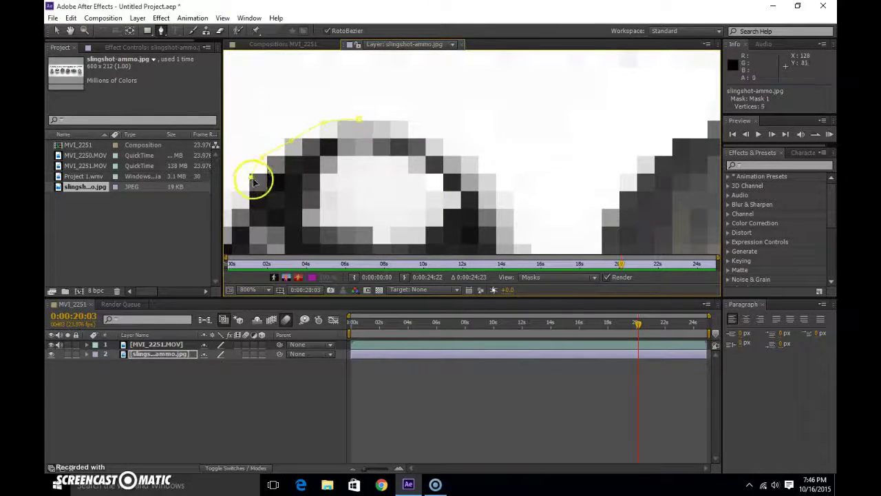
Step: Continue the mask path down the chrome ball's left side and along its bottom edge
{"action": "left_click_drag", "start_coordinate": [253, 180], "coordinate": [376, 118]}
{"action": "scroll", "coordinate": [377, 119], "scroll_direction": "up", "scroll_amount": 1}
{"action": "left_click", "coordinate": [436, 191]}
{"action": "left_click_drag", "start_coordinate": [438, 177], "coordinate": [444, 157]}
{"action": "scroll", "coordinate": [445, 158], "scroll_direction": "down", "scroll_amount": 2}
{"action": "left_click", "coordinate": [456, 141]}
{"action": "left_click", "coordinate": [460, 169]}
{"action": "left_click_drag", "start_coordinate": [471, 221], "coordinate": [387, 158]}
{"action": "left_click", "coordinate": [421, 198]}
{"action": "left_click", "coordinate": [448, 207]}
{"action": "left_click", "coordinate": [503, 205]}
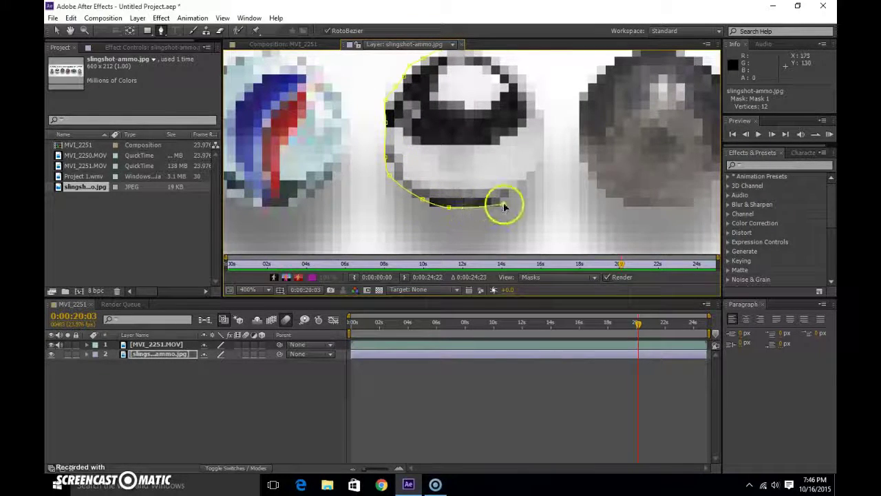
{"action": "right_click", "coordinate": [468, 207]}
{"action": "left_click", "coordinate": [399, 200]}
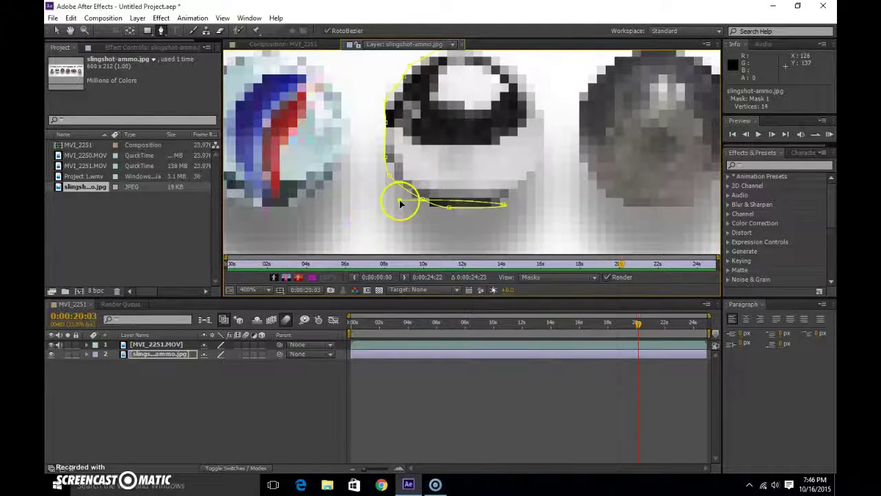
{"action": "key", "text": "ctrl+z"}
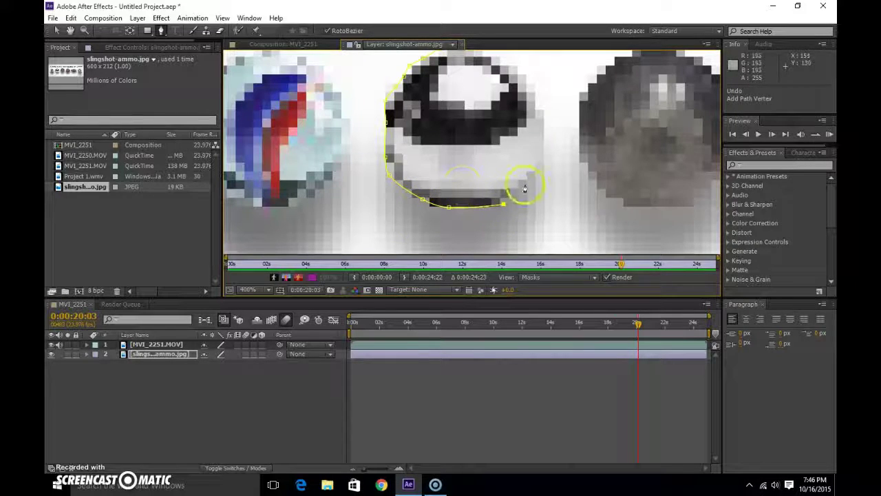
Step: Trace the mask up the chrome ball's right side and close it at the starting point on top
{"action": "left_click_drag", "start_coordinate": [511, 145], "coordinate": [505, 205]}
{"action": "left_click", "coordinate": [534, 167]}
{"action": "left_click", "coordinate": [522, 137]}
{"action": "left_click", "coordinate": [491, 119]}
{"action": "left_click", "coordinate": [466, 108]}
{"action": "scroll", "coordinate": [451, 104], "scroll_direction": "down", "scroll_amount": 3}
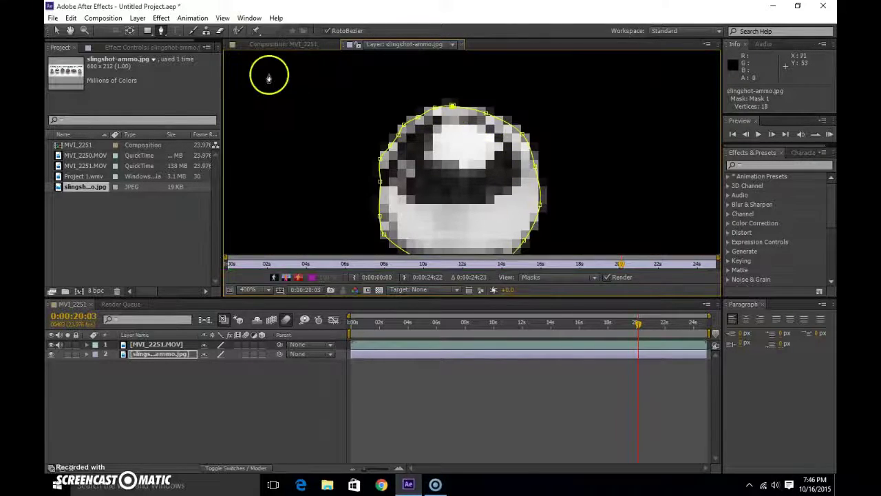
Step: Return to the MVI_2251 composition and move the slingshot-ammo.jpg layer above MVI_2251.MOV
{"action": "left_click", "coordinate": [275, 43]}
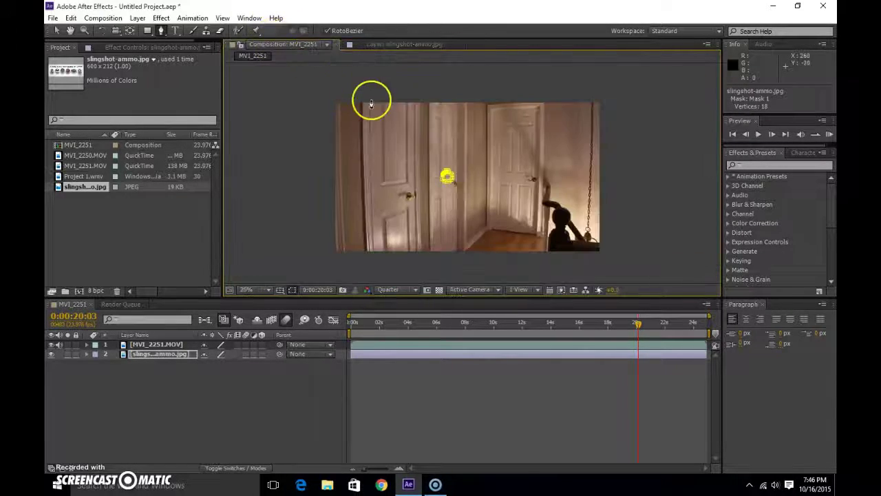
{"action": "left_click_drag", "start_coordinate": [159, 356], "coordinate": [157, 344]}
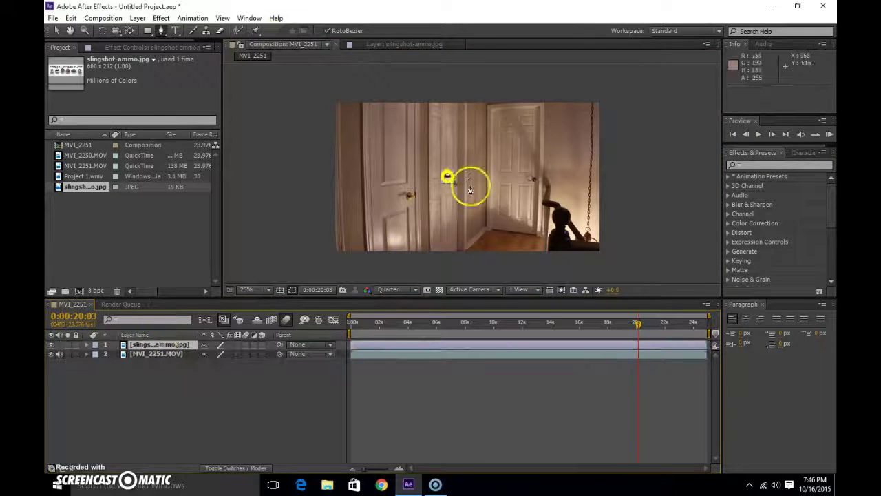
{"action": "scroll", "coordinate": [472, 197], "scroll_direction": "up", "scroll_amount": 4}
{"action": "scroll", "coordinate": [338, 180], "scroll_direction": "down", "scroll_amount": 2}
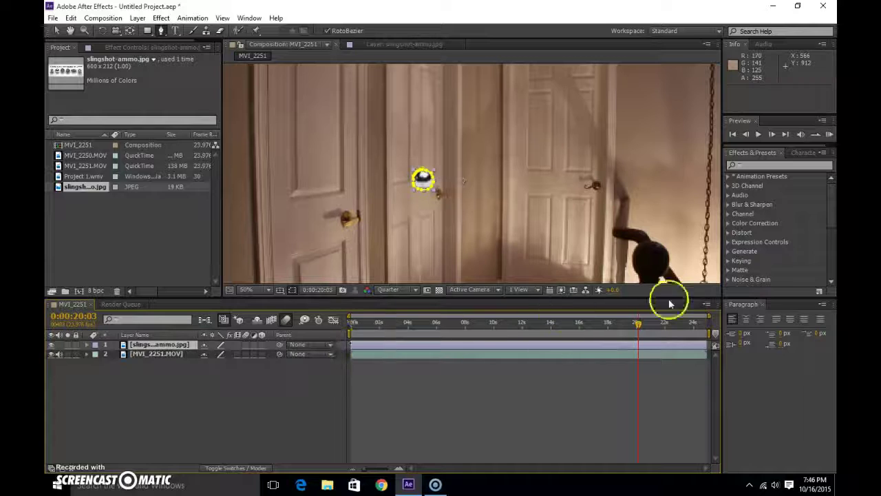
Step: Step through the footage frame by frame and set the current time to 0:00:14:13, where the slingshot is fired
{"action": "left_click_drag", "start_coordinate": [638, 325], "coordinate": [519, 328]}
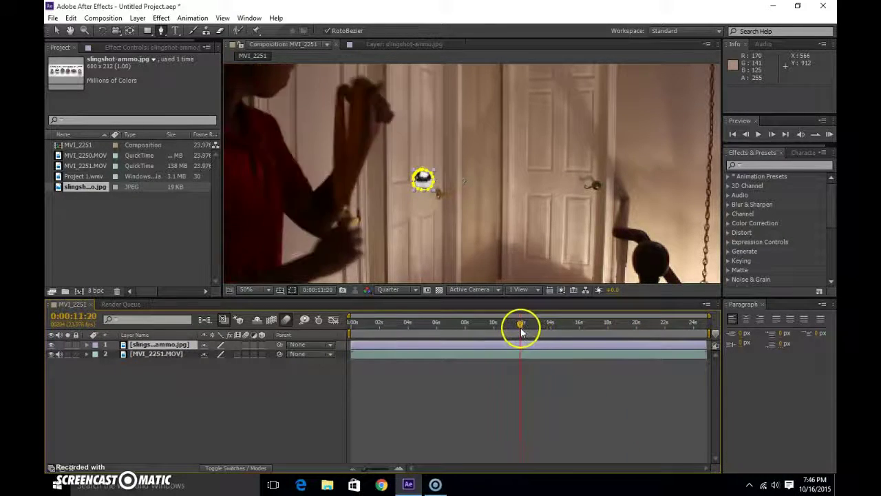
{"action": "left_click", "coordinate": [772, 135]}
{"action": "left_click", "coordinate": [772, 135]}
{"action": "left_click", "coordinate": [771, 134]}
{"action": "left_click", "coordinate": [772, 134]}
{"action": "left_click", "coordinate": [772, 135]}
{"action": "left_click", "coordinate": [772, 135]}
{"action": "left_click", "coordinate": [772, 134]}
{"action": "left_click", "coordinate": [772, 134]}
{"action": "left_click", "coordinate": [772, 134]}
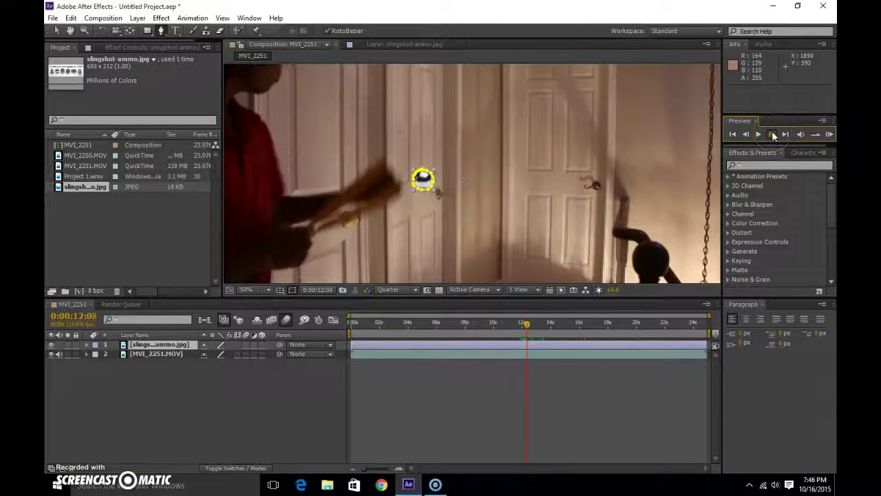
{"action": "left_click", "coordinate": [772, 134]}
{"action": "left_click", "coordinate": [771, 134]}
{"action": "left_click", "coordinate": [772, 134]}
{"action": "left_click", "coordinate": [772, 134]}
{"action": "left_click", "coordinate": [771, 135]}
{"action": "left_click", "coordinate": [772, 135]}
{"action": "left_click", "coordinate": [772, 134]}
{"action": "left_click", "coordinate": [771, 134]}
{"action": "left_click", "coordinate": [772, 135]}
{"action": "left_click", "coordinate": [771, 134]}
{"action": "left_click", "coordinate": [772, 134]}
{"action": "left_click", "coordinate": [772, 134]}
{"action": "left_click", "coordinate": [772, 134]}
{"action": "left_click", "coordinate": [772, 134]}
{"action": "left_click", "coordinate": [772, 134]}
{"action": "left_click", "coordinate": [772, 134]}
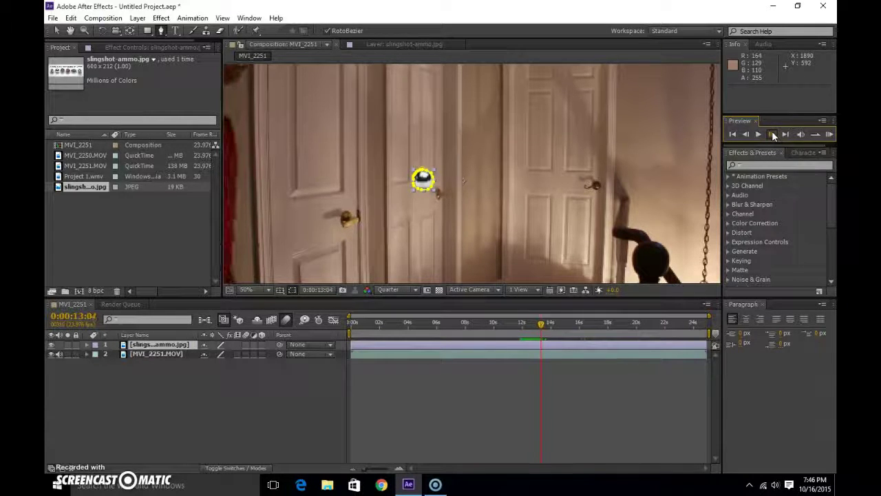
{"action": "left_click", "coordinate": [772, 134]}
{"action": "left_click", "coordinate": [771, 134]}
{"action": "left_click", "coordinate": [772, 135]}
{"action": "left_click", "coordinate": [772, 134]}
{"action": "left_click", "coordinate": [772, 134]}
{"action": "left_click", "coordinate": [772, 134]}
{"action": "left_click", "coordinate": [772, 134]}
{"action": "left_click", "coordinate": [771, 134]}
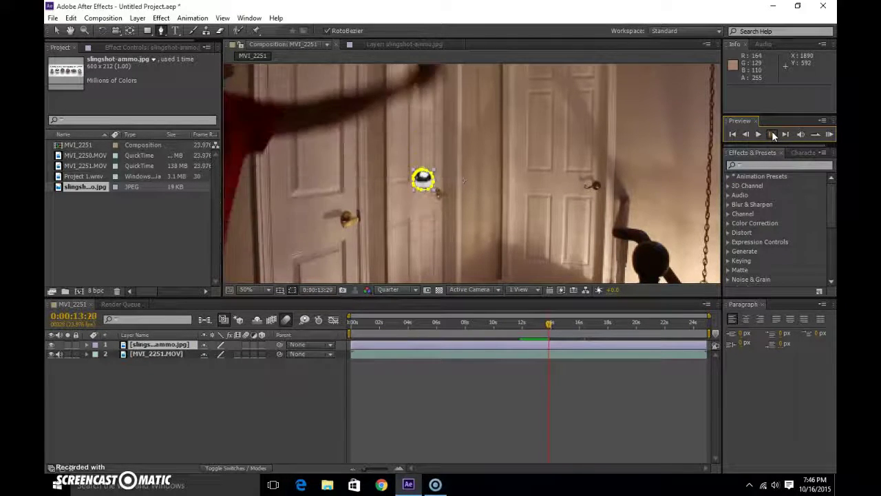
{"action": "left_click", "coordinate": [772, 135]}
{"action": "left_click", "coordinate": [772, 134]}
{"action": "left_click", "coordinate": [772, 135]}
{"action": "left_click", "coordinate": [772, 134]}
{"action": "left_click", "coordinate": [772, 134]}
{"action": "left_click", "coordinate": [772, 134]}
{"action": "left_click", "coordinate": [772, 135]}
{"action": "left_click", "coordinate": [771, 134]}
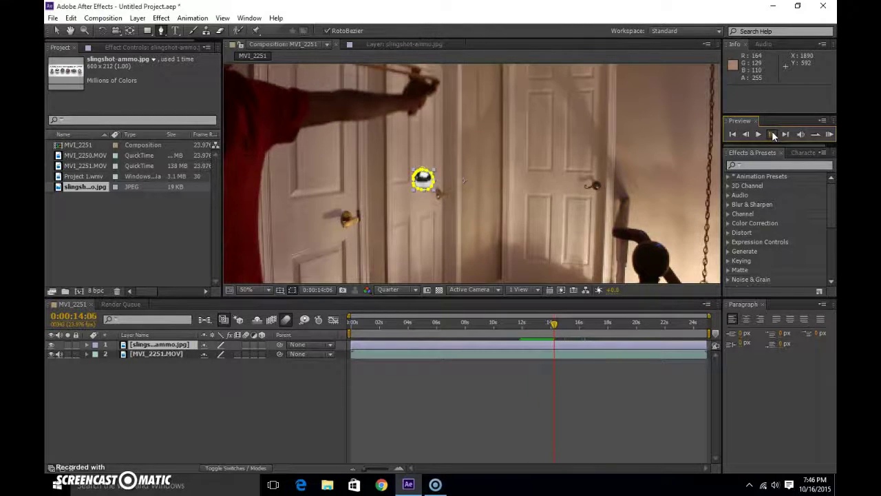
{"action": "left_click", "coordinate": [771, 135]}
{"action": "left_click", "coordinate": [772, 134]}
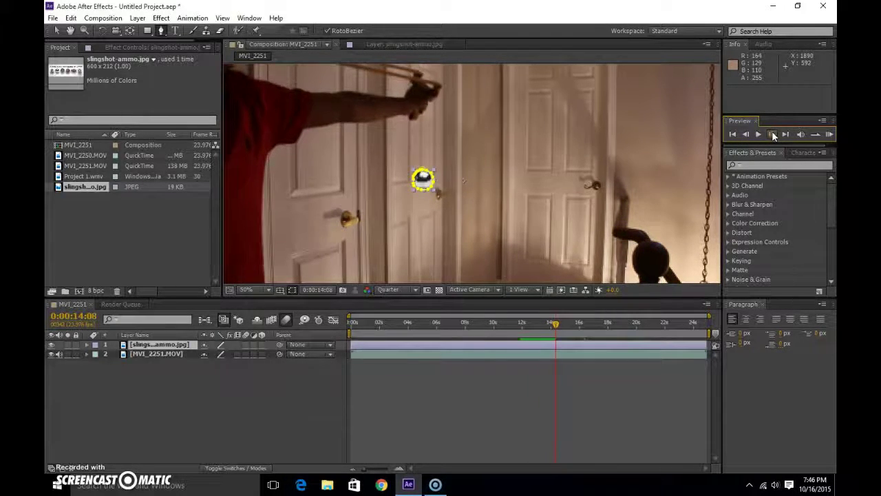
{"action": "left_click", "coordinate": [771, 135]}
{"action": "left_click", "coordinate": [772, 134]}
{"action": "left_click", "coordinate": [771, 134]}
{"action": "left_click", "coordinate": [772, 134]}
{"action": "left_click", "coordinate": [772, 134]}
{"action": "left_click", "coordinate": [772, 134]}
{"action": "left_click", "coordinate": [772, 134]}
{"action": "left_click", "coordinate": [772, 134]}
{"action": "left_click", "coordinate": [750, 135]}
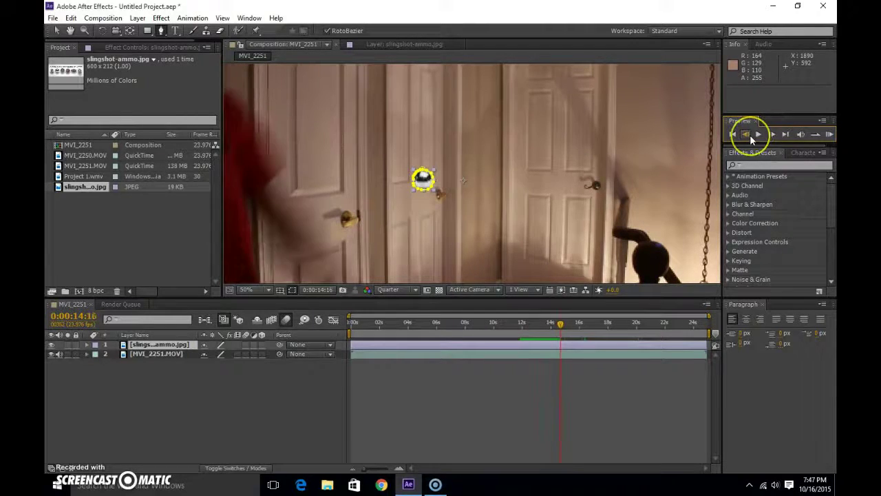
{"action": "left_click", "coordinate": [750, 135]}
{"action": "left_click", "coordinate": [750, 135]}
{"action": "left_click", "coordinate": [750, 135]}
{"action": "left_click", "coordinate": [750, 135]}
{"action": "left_click", "coordinate": [762, 136]}
{"action": "left_click", "coordinate": [770, 136]}
{"action": "scroll", "coordinate": [405, 119], "scroll_direction": "up", "scroll_amount": 1}
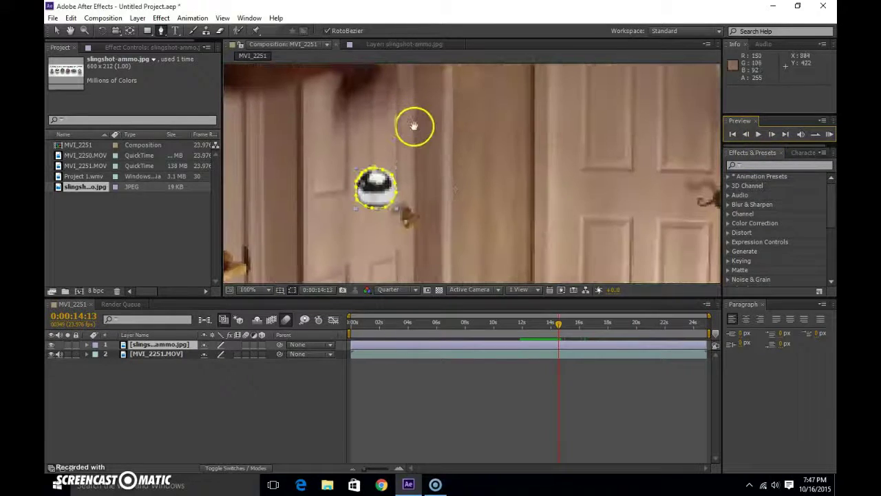
{"action": "left_click_drag", "start_coordinate": [412, 124], "coordinate": [446, 213]}
{"action": "left_click", "coordinate": [406, 268]}
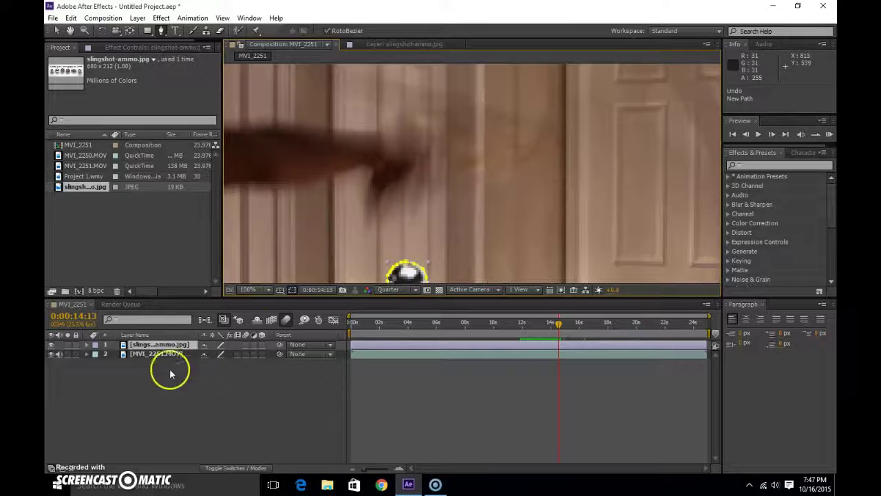
Step: Move the masked chrome ball just in front of the hand holding the slingshot, at position 1014, 285
{"action": "left_click", "coordinate": [174, 347]}
{"action": "scroll", "coordinate": [405, 275], "scroll_direction": "up", "scroll_amount": 1}
{"action": "left_click_drag", "start_coordinate": [401, 268], "coordinate": [441, 82]}
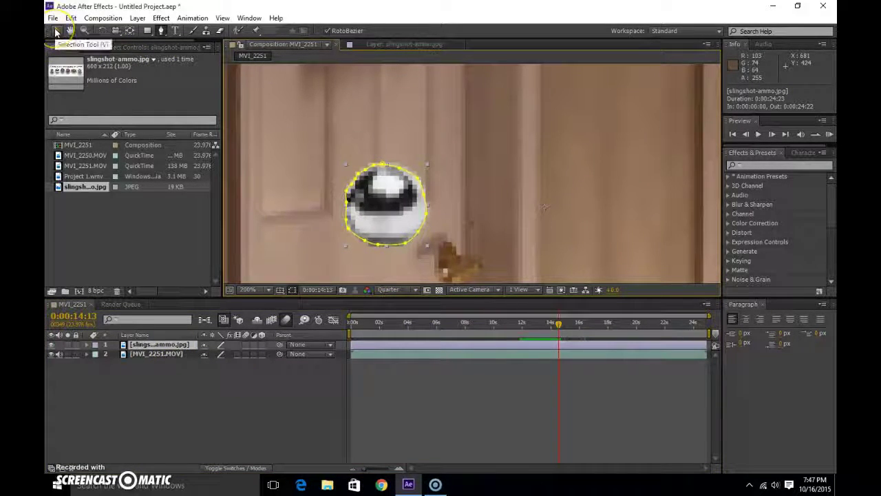
{"action": "left_click", "coordinate": [57, 32]}
{"action": "left_click", "coordinate": [443, 238]}
{"action": "left_click", "coordinate": [378, 215]}
{"action": "scroll", "coordinate": [377, 214], "scroll_direction": "down", "scroll_amount": 2}
{"action": "left_click_drag", "start_coordinate": [425, 192], "coordinate": [500, 76]}
{"action": "scroll", "coordinate": [470, 231], "scroll_direction": "down", "scroll_amount": 2}
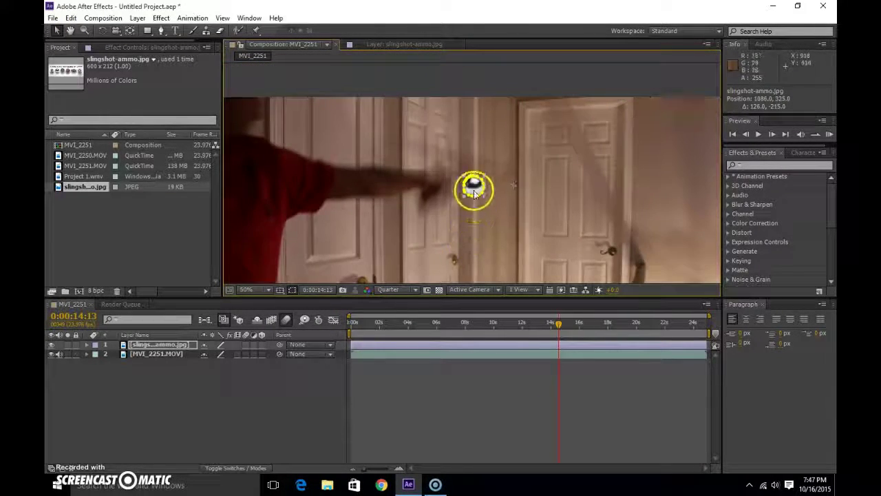
{"action": "left_click_drag", "start_coordinate": [474, 194], "coordinate": [455, 184]}
{"action": "scroll", "coordinate": [456, 185], "scroll_direction": "up", "scroll_amount": 2}
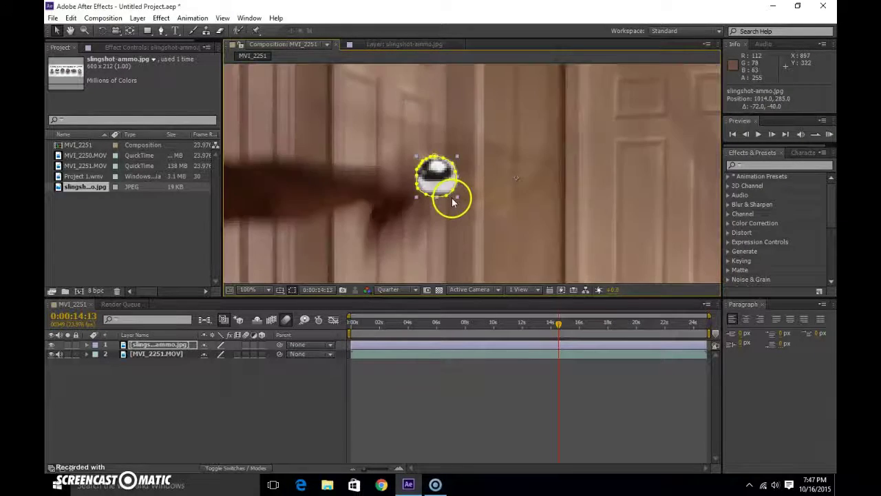
{"action": "scroll", "coordinate": [452, 202], "scroll_direction": "up", "scroll_amount": 2}
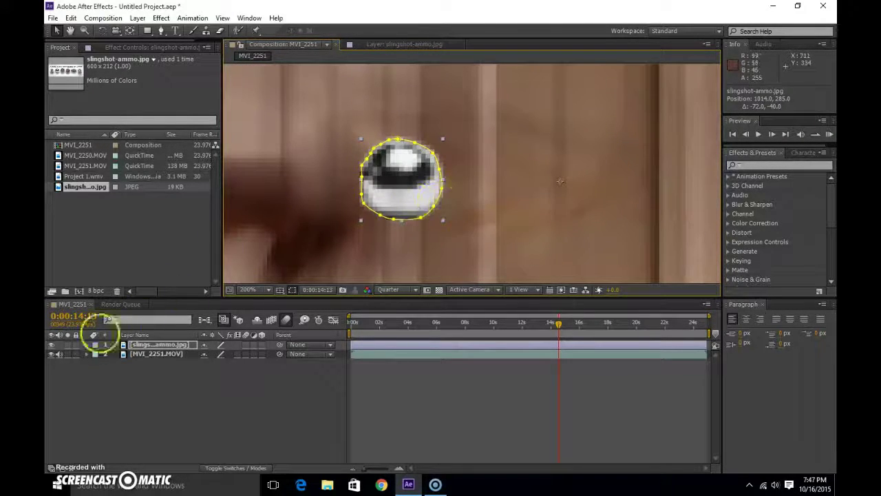
Step: Reveal the transform properties of the slingshot-ammo.jpg layer and start keyframing its Scale at 0:00:14:13
{"action": "left_click", "coordinate": [87, 345]}
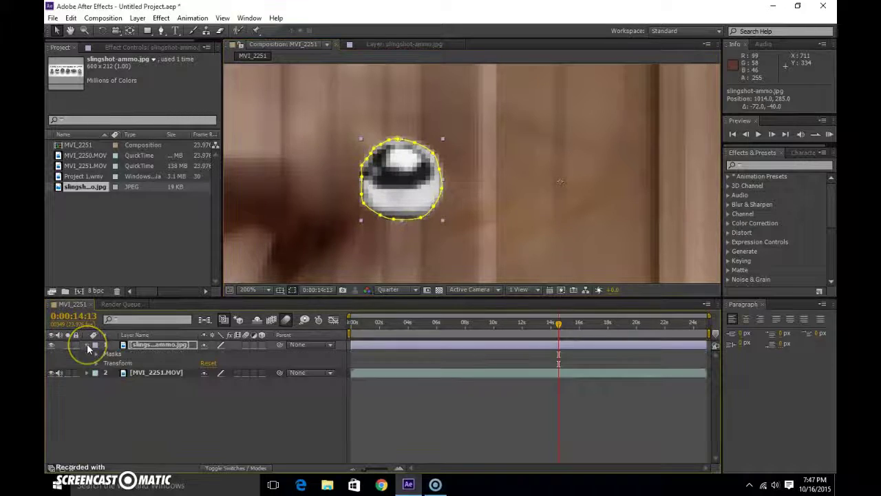
{"action": "left_click", "coordinate": [96, 364]}
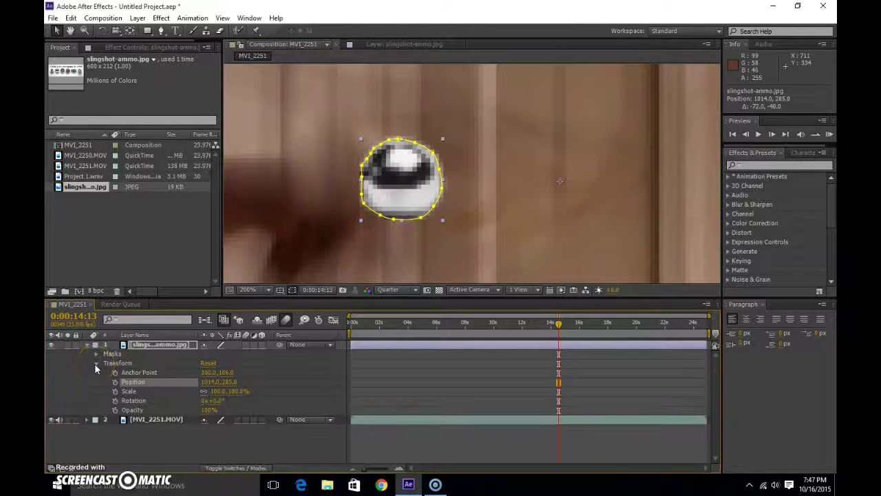
{"action": "left_click", "coordinate": [126, 394]}
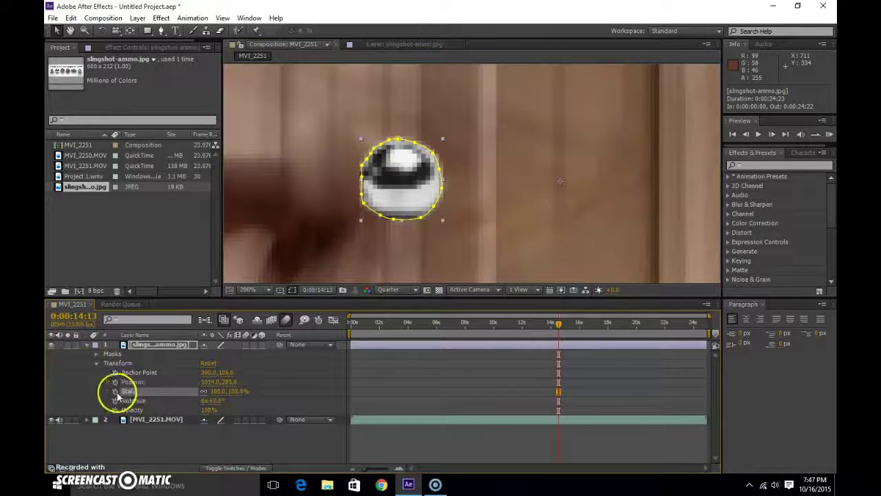
{"action": "left_click", "coordinate": [116, 392]}
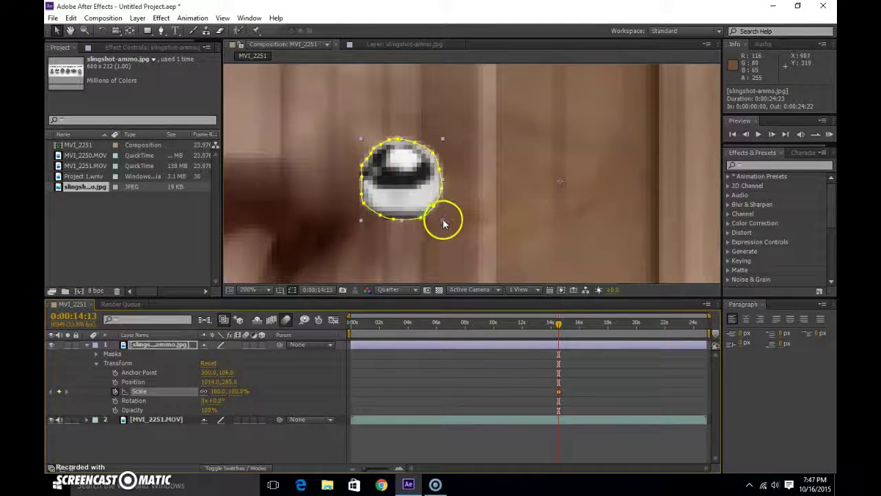
Step: Shrink the chrome ball to about 36.6 by 33.9% scale and check its size against the footage with the layer deselected
{"action": "left_click_drag", "start_coordinate": [443, 224], "coordinate": [518, 195]}
{"action": "scroll", "coordinate": [464, 211], "scroll_direction": "down", "scroll_amount": 2}
{"action": "scroll", "coordinate": [461, 193], "scroll_direction": "up", "scroll_amount": 2}
{"action": "scroll", "coordinate": [433, 187], "scroll_direction": "down", "scroll_amount": 2}
{"action": "scroll", "coordinate": [478, 187], "scroll_direction": "up", "scroll_amount": 4}
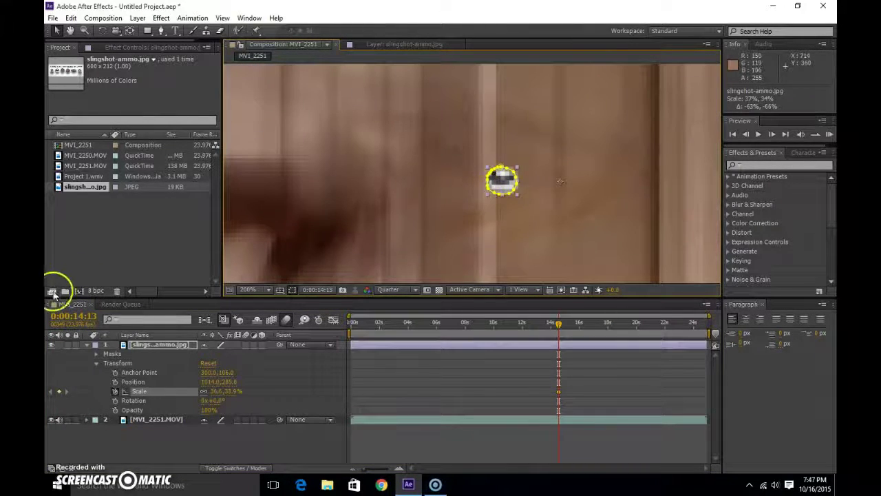
{"action": "left_click", "coordinate": [161, 423]}
{"action": "scroll", "coordinate": [374, 202], "scroll_direction": "down", "scroll_amount": 4}
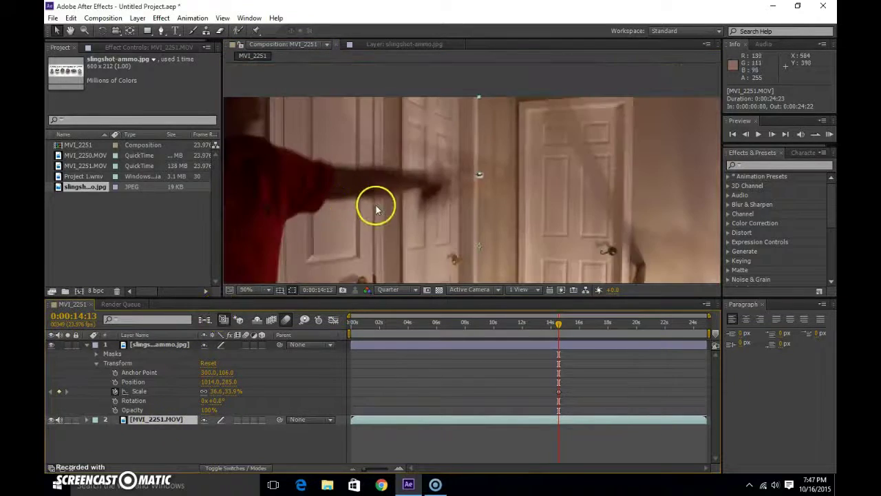
{"action": "scroll", "coordinate": [374, 203], "scroll_direction": "up", "scroll_amount": 1}
{"action": "scroll", "coordinate": [448, 184], "scroll_direction": "up", "scroll_amount": 4}
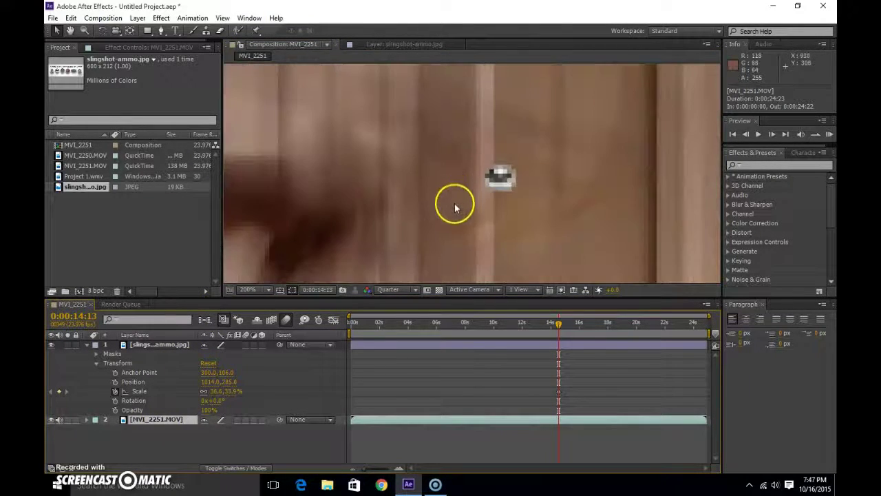
Step: Reselect the slingshot-ammo.jpg layer and move the small ball beside the hand, to position 916, 293
{"action": "left_click", "coordinate": [138, 336]}
{"action": "left_click", "coordinate": [150, 346]}
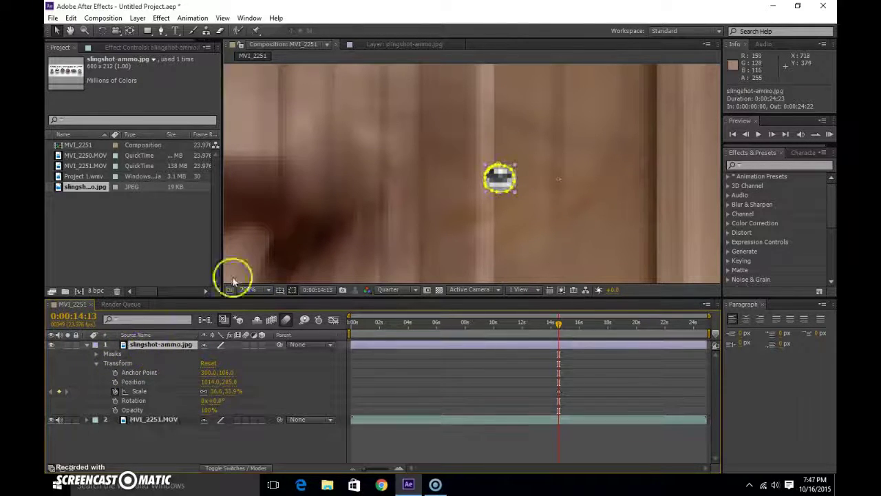
{"action": "scroll", "coordinate": [502, 183], "scroll_direction": "up", "scroll_amount": 2}
{"action": "left_click_drag", "start_coordinate": [532, 189], "coordinate": [301, 219]}
{"action": "scroll", "coordinate": [331, 209], "scroll_direction": "down", "scroll_amount": 2}
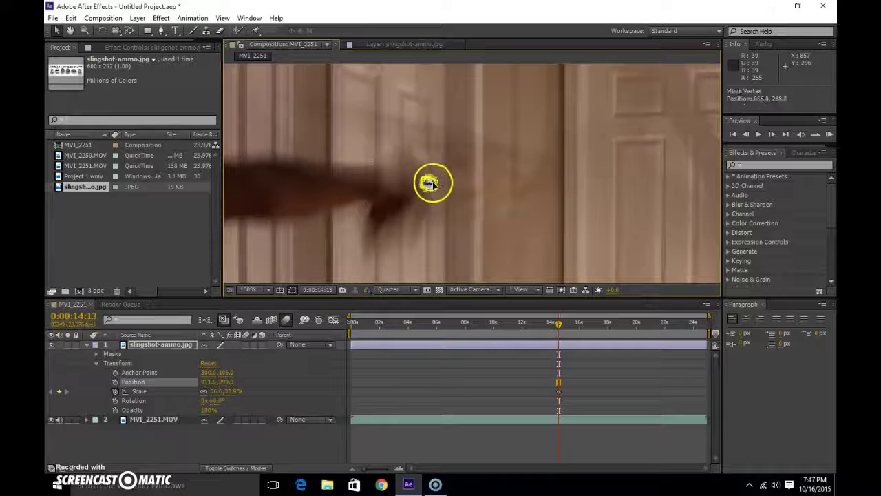
{"action": "left_click_drag", "start_coordinate": [431, 183], "coordinate": [428, 188]}
{"action": "key", "text": "ctrl+z"}
{"action": "scroll", "coordinate": [414, 197], "scroll_direction": "up", "scroll_amount": 2}
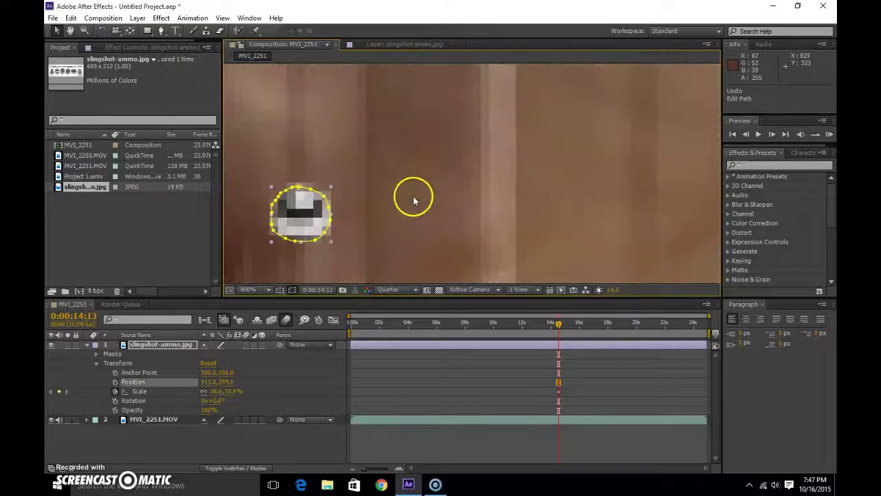
{"action": "left_click_drag", "start_coordinate": [308, 210], "coordinate": [422, 190]}
{"action": "scroll", "coordinate": [314, 199], "scroll_direction": "down", "scroll_amount": 1}
{"action": "scroll", "coordinate": [388, 194], "scroll_direction": "down", "scroll_amount": 1}
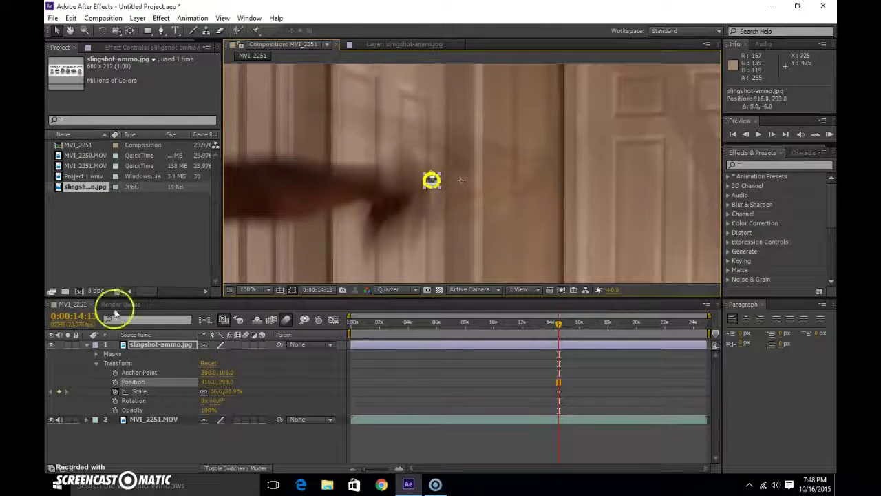
Step: Advance frame by frame to 0:00:14:21 and enlarge the ball to about 47.4 by 48.6% scale
{"action": "left_click", "coordinate": [773, 134]}
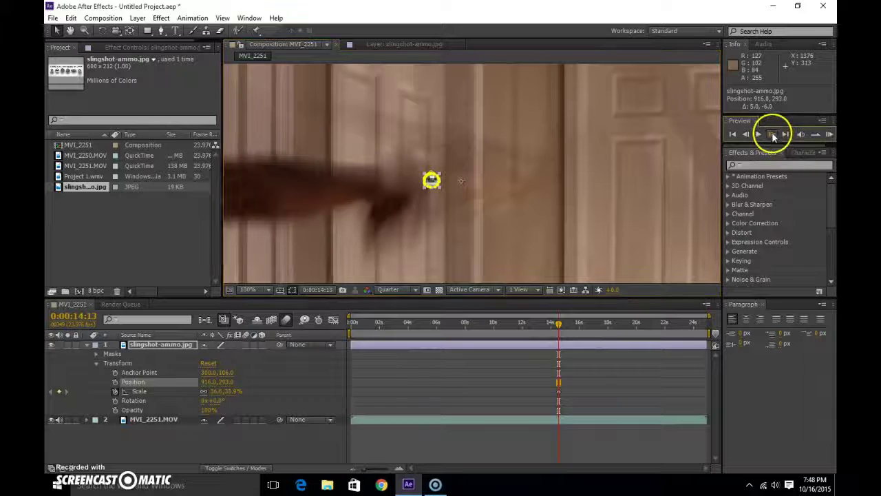
{"action": "left_click", "coordinate": [773, 135]}
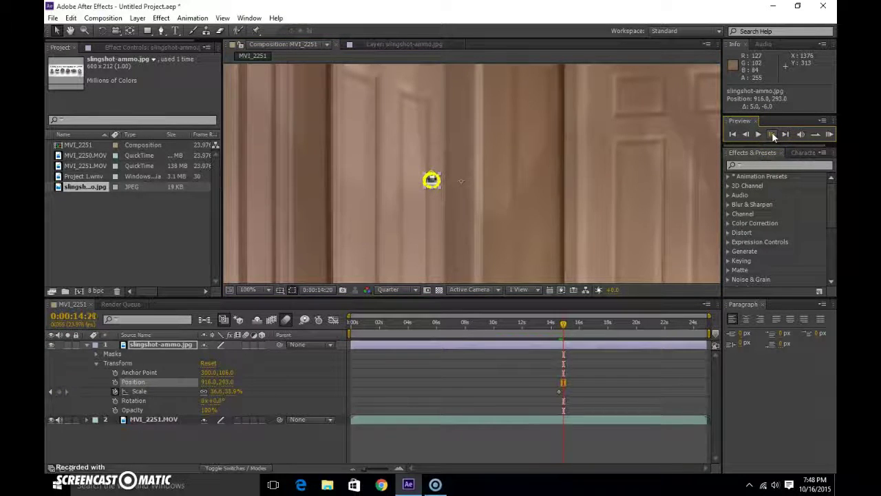
{"action": "key", "text": "period"}
{"action": "key", "text": "ctrl+z"}
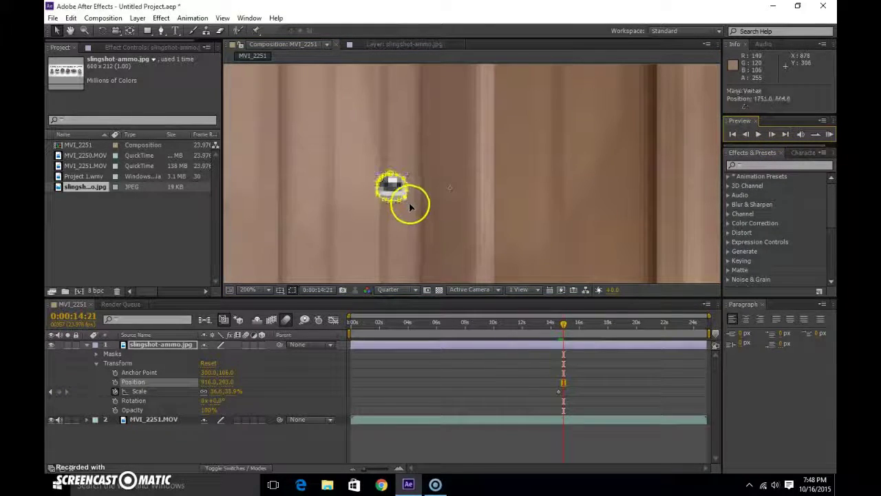
{"action": "key", "text": "period"}
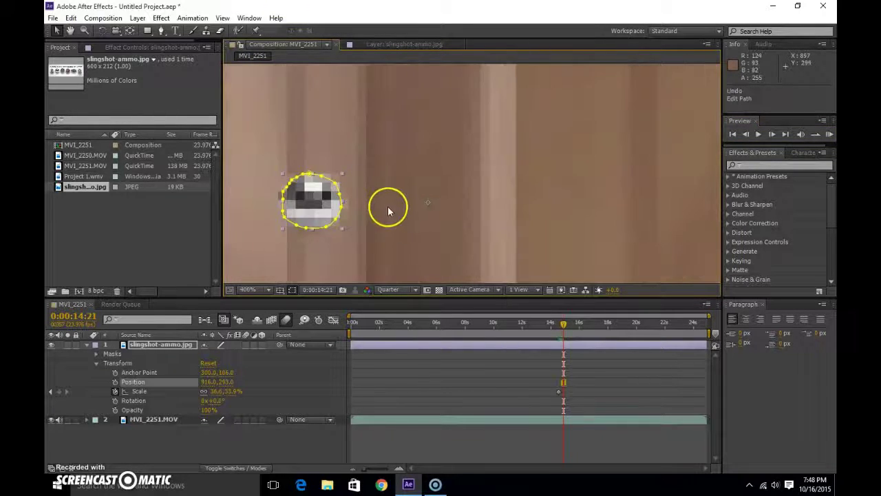
{"action": "left_click_drag", "start_coordinate": [343, 232], "coordinate": [317, 240]}
{"action": "scroll", "coordinate": [315, 235], "scroll_direction": "down", "scroll_amount": 5}
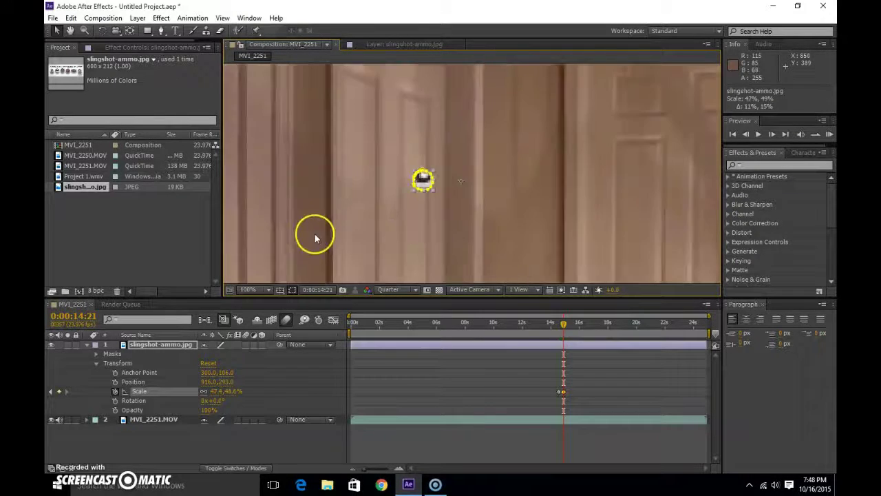
Step: Trim the slingshot-ammo.jpg layer to start at 0:00:14:09 and end at 0:00:15:06
{"action": "scroll", "coordinate": [428, 215], "scroll_direction": "up", "scroll_amount": 1}
{"action": "scroll", "coordinate": [428, 213], "scroll_direction": "up", "scroll_amount": 3}
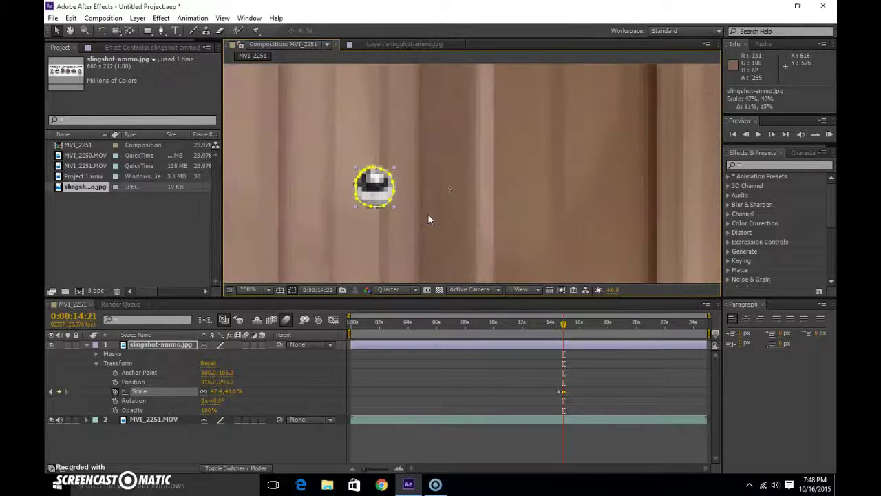
{"action": "scroll", "coordinate": [390, 213], "scroll_direction": "up", "scroll_amount": 2}
{"action": "left_click_drag", "start_coordinate": [390, 212], "coordinate": [489, 189]}
{"action": "scroll", "coordinate": [441, 208], "scroll_direction": "up", "scroll_amount": 1}
{"action": "scroll", "coordinate": [441, 208], "scroll_direction": "down", "scroll_amount": 1}
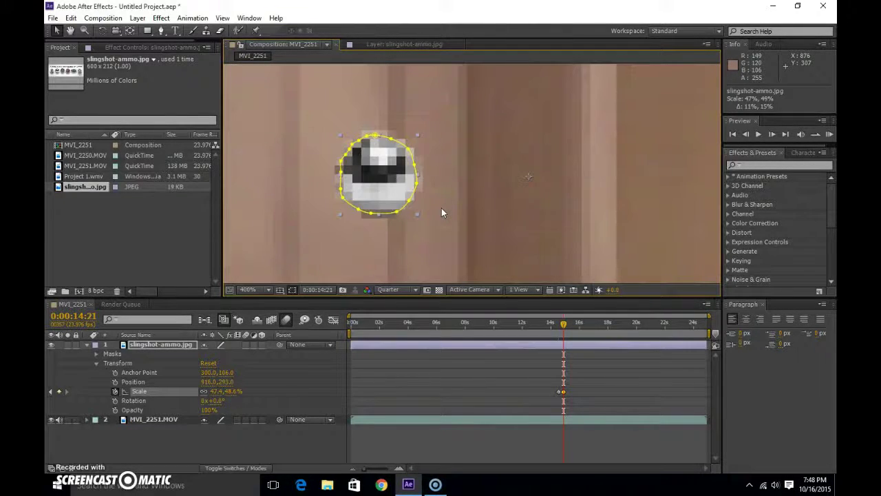
{"action": "scroll", "coordinate": [365, 184], "scroll_direction": "down", "scroll_amount": 2}
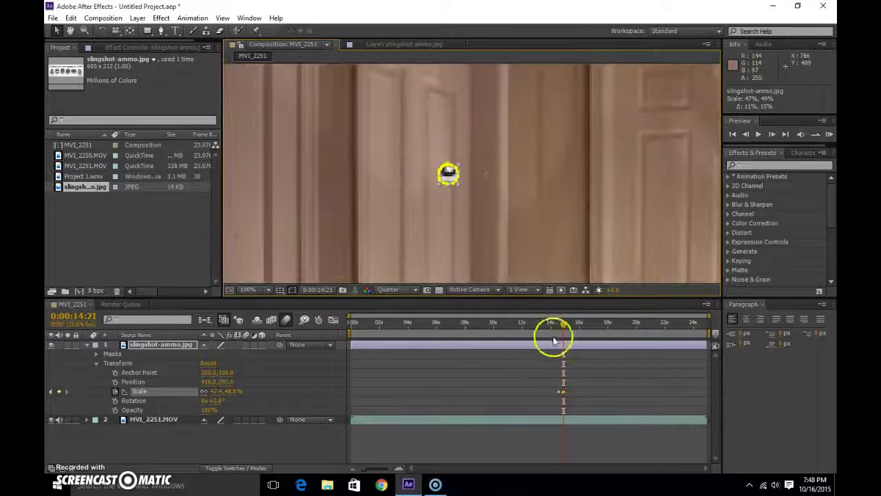
{"action": "left_click_drag", "start_coordinate": [351, 344], "coordinate": [543, 376]}
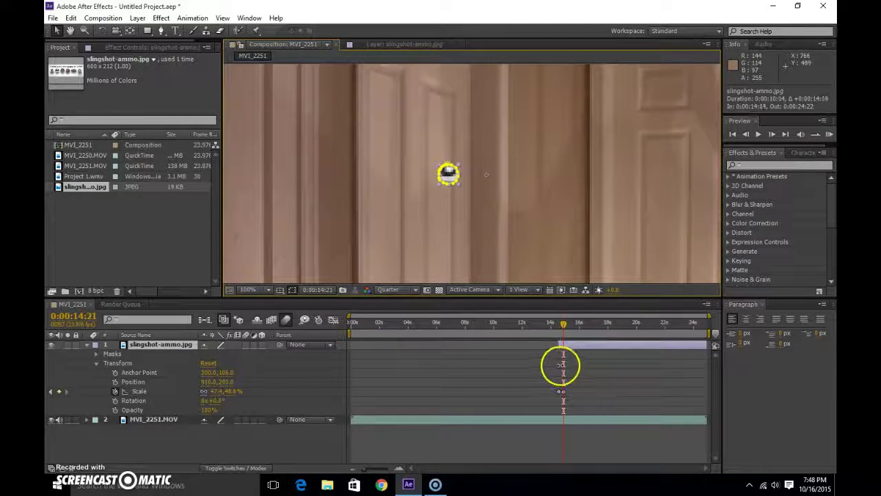
{"action": "left_click_drag", "start_coordinate": [708, 344], "coordinate": [562, 328]}
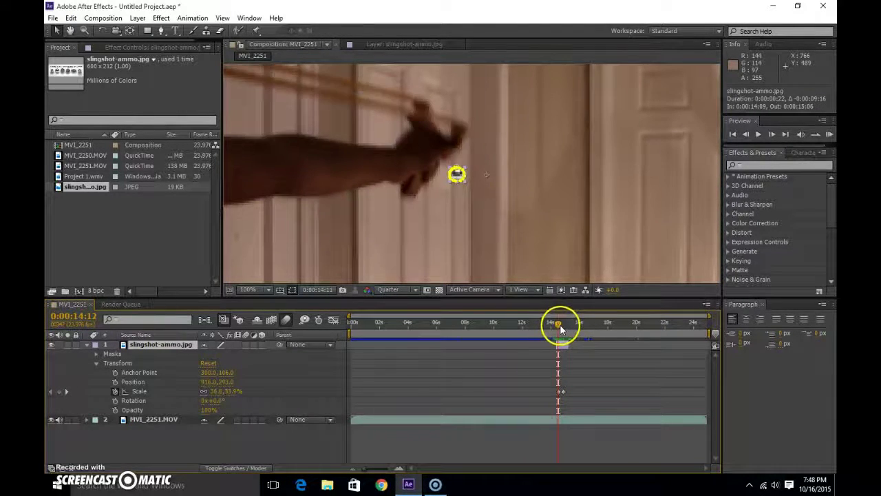
Step: Return to frame 0:00:14:13 and start keyframing the slingshot-ammo.jpg layer's Position there
{"action": "left_click", "coordinate": [772, 134]}
{"action": "left_click", "coordinate": [771, 134]}
{"action": "left_click", "coordinate": [749, 136]}
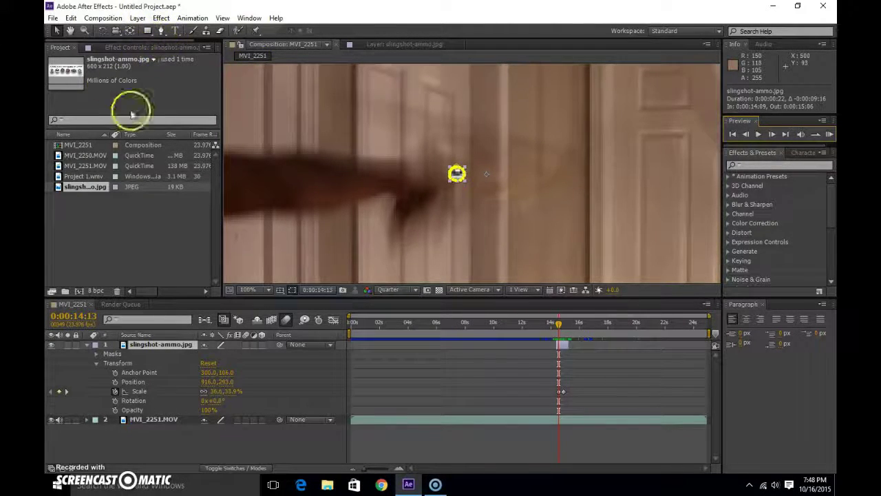
{"action": "left_click", "coordinate": [130, 382]}
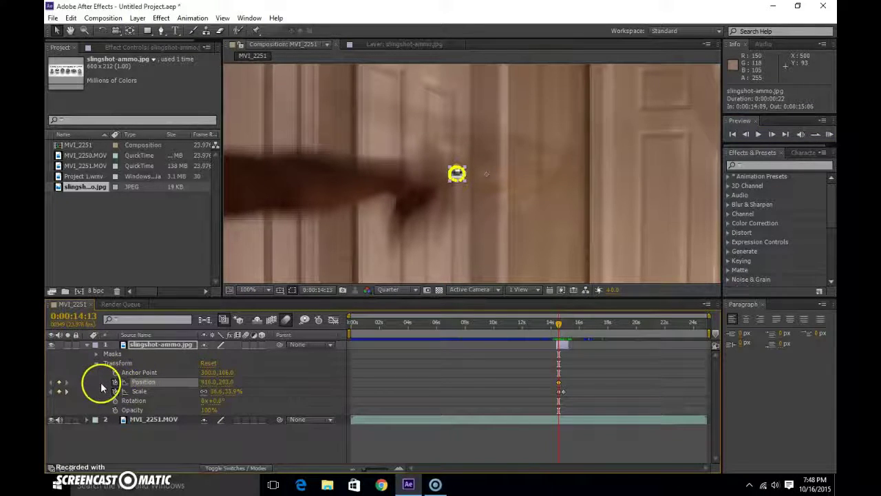
Step: Nudge the ball slightly away from the hand at 0:00:14:13, to position 920, 294
{"action": "scroll", "coordinate": [431, 188], "scroll_direction": "up", "scroll_amount": 1}
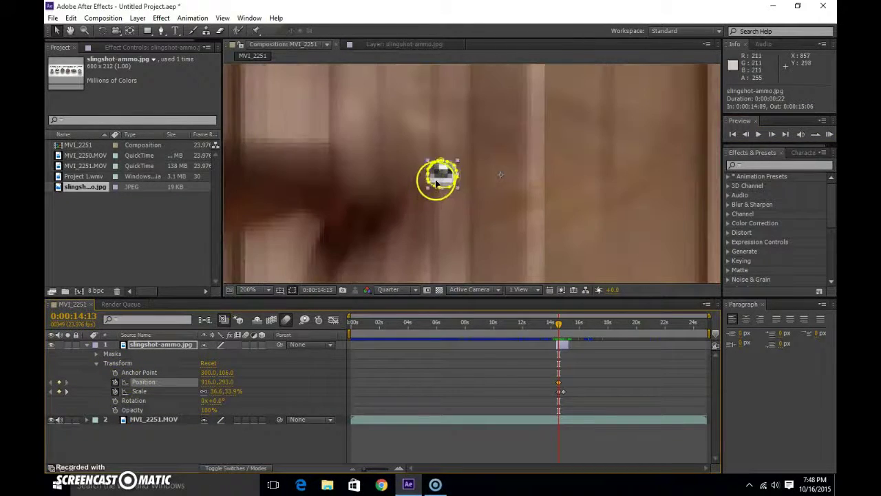
{"action": "left_click_drag", "start_coordinate": [526, 177], "coordinate": [361, 184]}
{"action": "scroll", "coordinate": [362, 191], "scroll_direction": "down", "scroll_amount": 1}
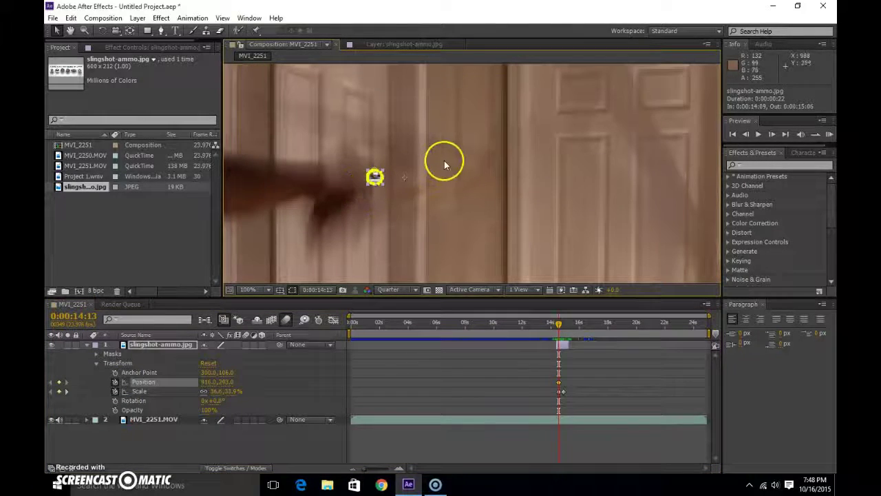
{"action": "left_click_drag", "start_coordinate": [445, 163], "coordinate": [368, 179]}
{"action": "scroll", "coordinate": [292, 179], "scroll_direction": "up", "scroll_amount": 1}
{"action": "left_click_drag", "start_coordinate": [266, 183], "coordinate": [437, 177]}
{"action": "mouse_move", "coordinate": [300, 178]}
{"action": "left_mouse_down"}
{"action": "mouse_move", "coordinate": [331, 176]}
{"action": "mouse_move", "coordinate": [303, 175]}
{"action": "left_mouse_up"}
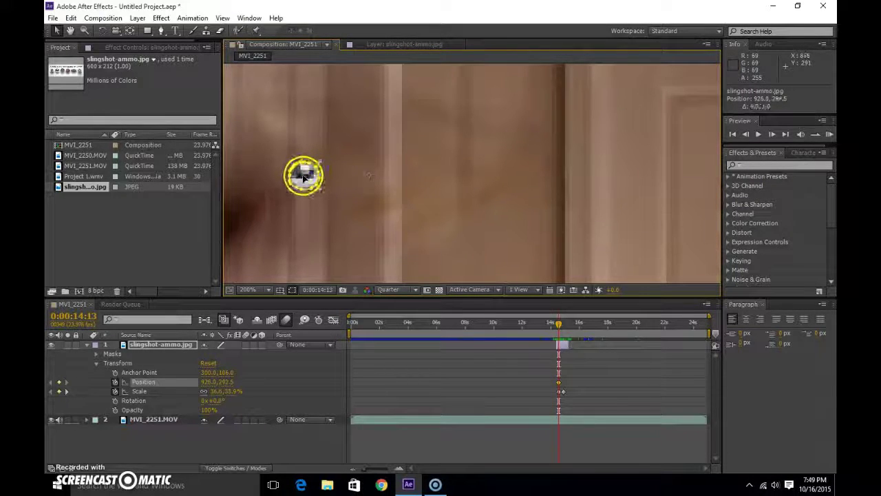
Step: Advance to 0:00:14:14 and move the ball across to the far door, to position 1351, 210
{"action": "left_click", "coordinate": [772, 134]}
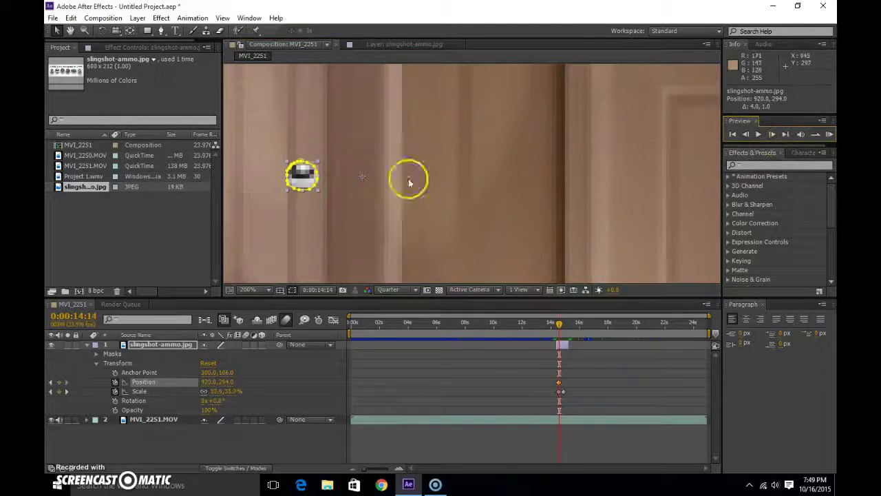
{"action": "left_click_drag", "start_coordinate": [306, 180], "coordinate": [723, 110]}
{"action": "scroll", "coordinate": [679, 152], "scroll_direction": "down", "scroll_amount": 2}
{"action": "scroll", "coordinate": [618, 164], "scroll_direction": "up", "scroll_amount": 1}
{"action": "left_click_drag", "start_coordinate": [584, 173], "coordinate": [533, 168]}
Step: Check the ball's first flight frame, then advance to 0:00:14:15 and move the ball back to position 1190, 194
{"action": "left_click", "coordinate": [747, 135]}
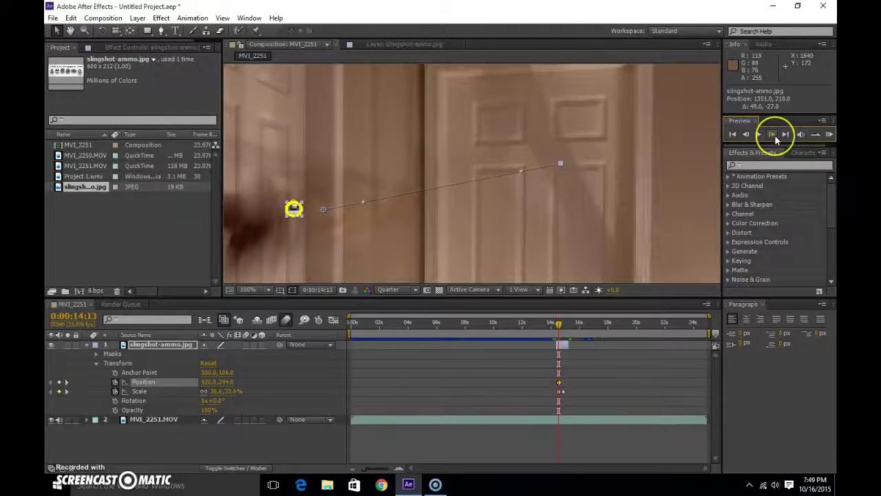
{"action": "left_click", "coordinate": [775, 135]}
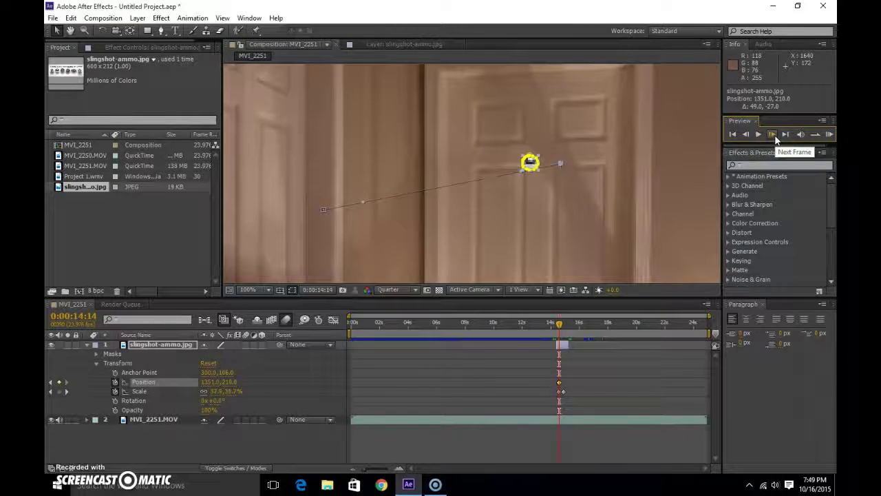
{"action": "left_click", "coordinate": [773, 135]}
{"action": "left_click", "coordinate": [534, 166]}
{"action": "left_click_drag", "start_coordinate": [532, 168], "coordinate": [430, 152]}
Step: Advance to 0:00:14:16 and move the ball further back along its rebound path, to position 1051, 180.5
{"action": "left_click", "coordinate": [773, 135]}
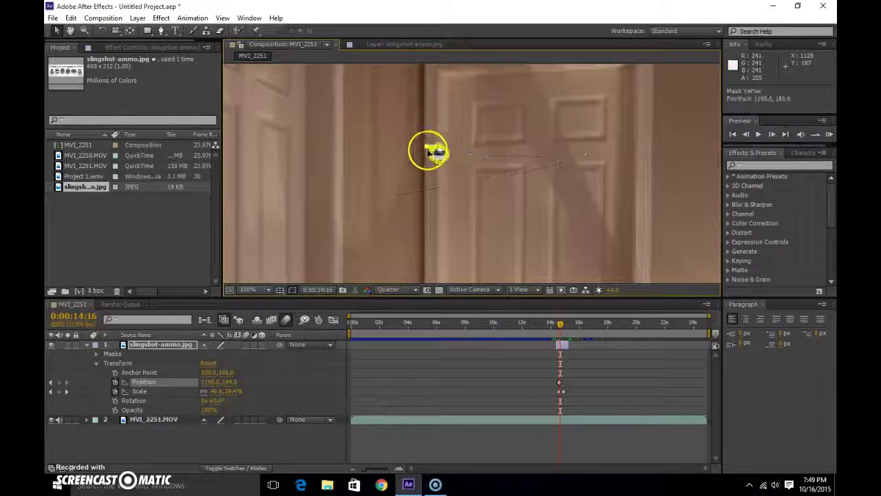
{"action": "key", "text": "period"}
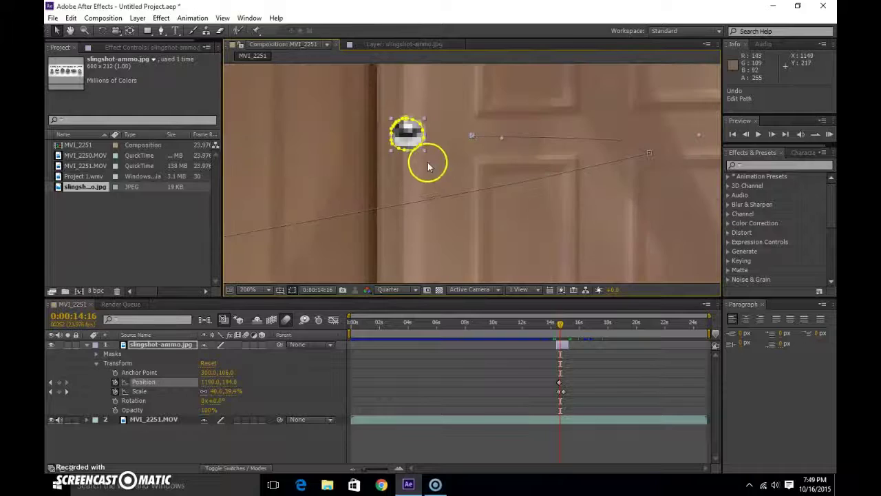
{"action": "left_click_drag", "start_coordinate": [398, 131], "coordinate": [260, 120]}
Step: Advance to 0:00:14:17 and continue the rebound by moving the ball to position 923.5, 165
{"action": "left_click", "coordinate": [770, 133]}
{"action": "key", "text": "comma"}
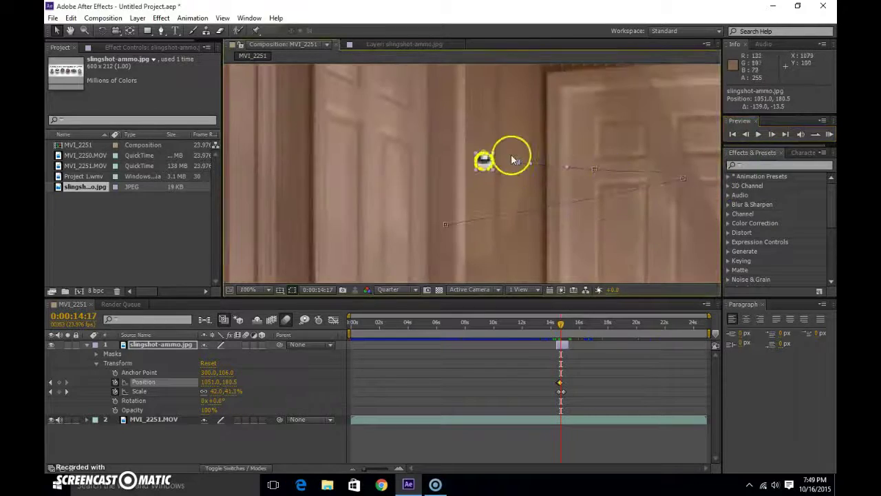
{"action": "left_click", "coordinate": [473, 162]}
{"action": "key", "text": "ctrl+z"}
{"action": "key", "text": "period"}
{"action": "left_click_drag", "start_coordinate": [501, 151], "coordinate": [360, 132]}
{"action": "key", "text": "comma"}
{"action": "key", "text": "comma"}
{"action": "key", "text": "comma"}
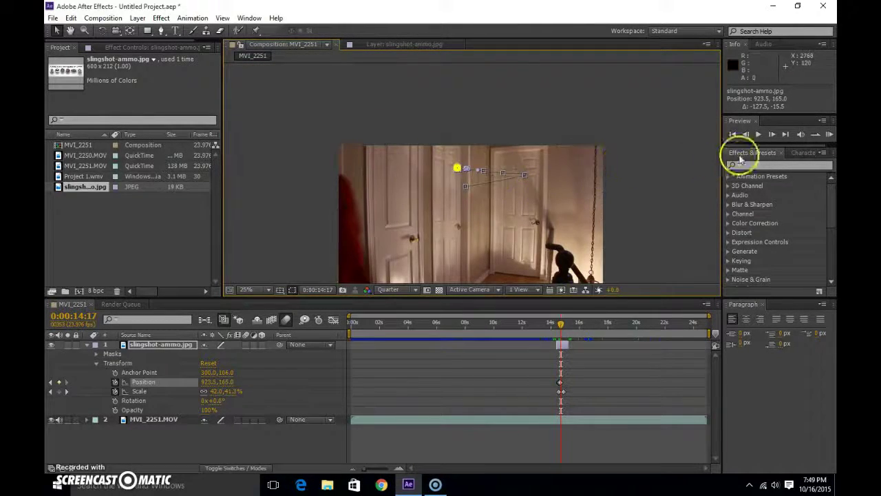
Step: Advance to 0:00:14:18 and move the whole ball to position 789.8, 149.5, undoing the accidental mask edit
{"action": "left_click", "coordinate": [770, 136]}
{"action": "scroll", "coordinate": [457, 172], "scroll_direction": "up", "scroll_amount": 4}
{"action": "left_click_drag", "start_coordinate": [407, 150], "coordinate": [364, 145]}
{"action": "key", "text": "ctrl+z"}
{"action": "scroll", "coordinate": [416, 170], "scroll_direction": "up", "scroll_amount": 2}
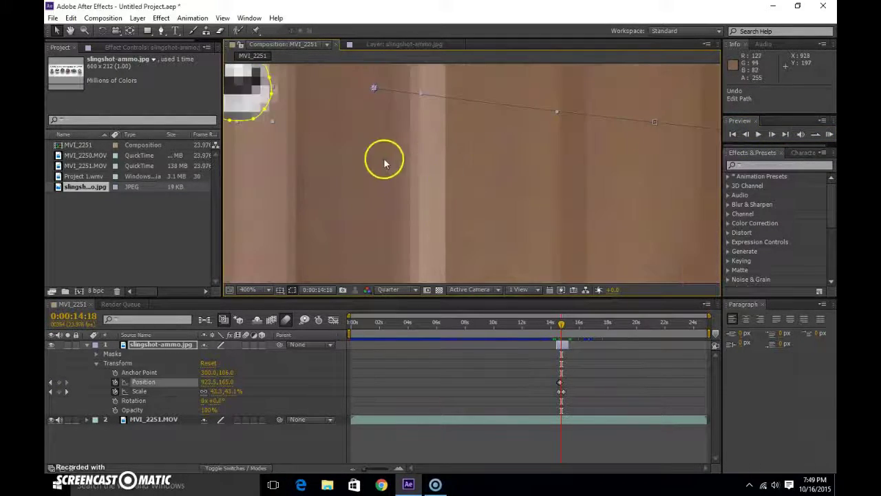
{"action": "left_click_drag", "start_coordinate": [434, 173], "coordinate": [234, 147]}
{"action": "scroll", "coordinate": [555, 197], "scroll_direction": "down", "scroll_amount": 6}
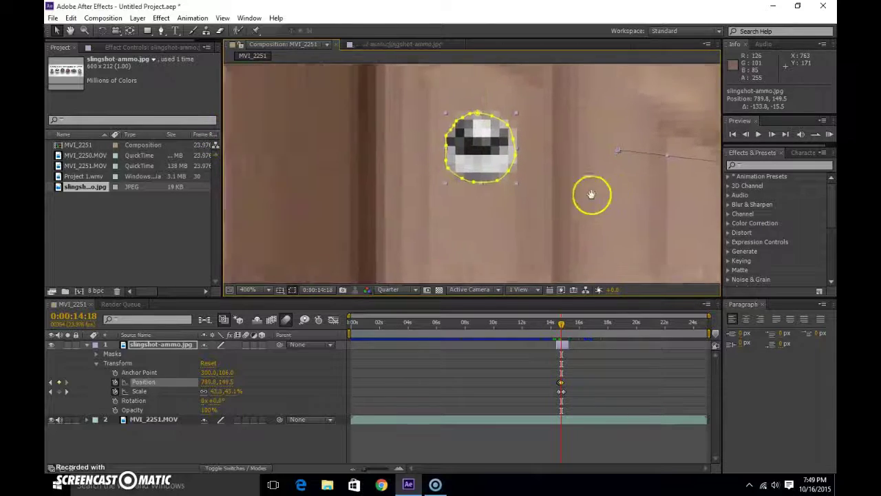
Step: Advance to 0:00:14:19 and try continuing the rebound by moving the ball to position 460.3, 111.5
{"action": "left_click", "coordinate": [772, 134]}
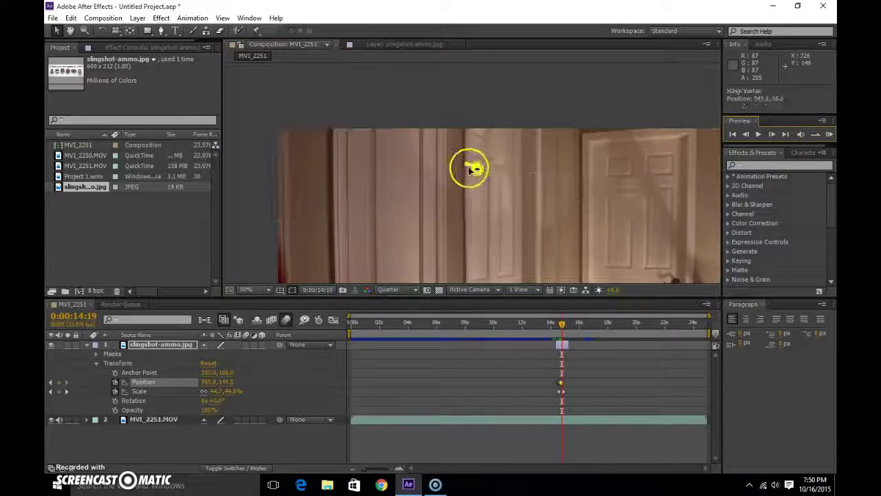
{"action": "left_click", "coordinate": [470, 168]}
{"action": "scroll", "coordinate": [508, 183], "scroll_direction": "up", "scroll_amount": 4}
{"action": "left_click_drag", "start_coordinate": [492, 168], "coordinate": [348, 113]}
{"action": "scroll", "coordinate": [347, 114], "scroll_direction": "down", "scroll_amount": 3}
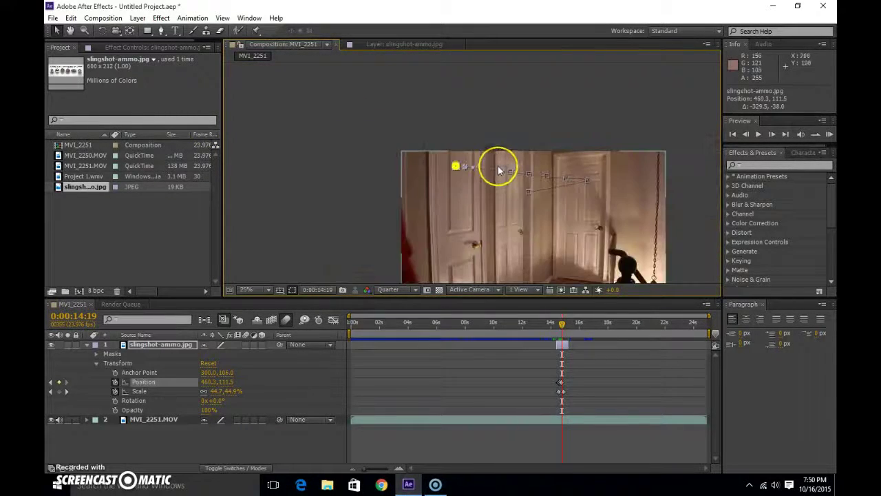
{"action": "scroll", "coordinate": [498, 165], "scroll_direction": "up", "scroll_amount": 2}
{"action": "left_click", "coordinate": [772, 134]}
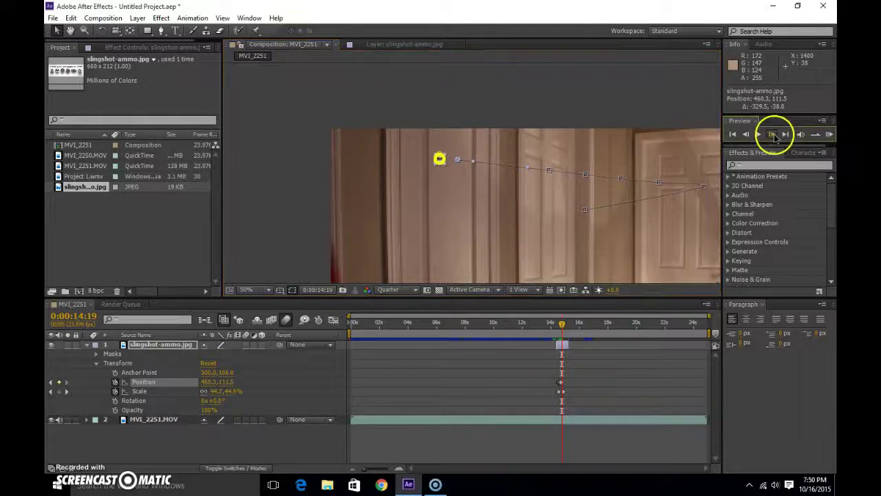
{"action": "left_click", "coordinate": [416, 159]}
{"action": "key", "text": "ctrl+z"}
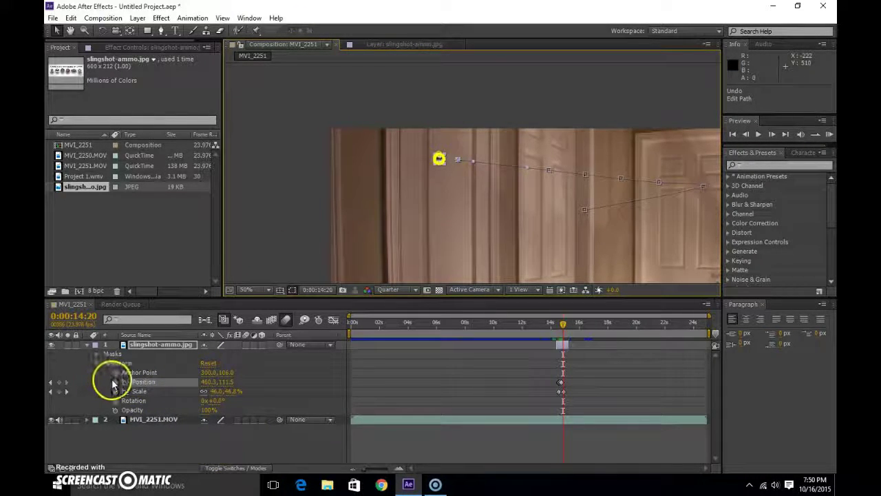
Step: Undo all of the ball's flight and rebound position changes made after the 0:00:14:13 keyframe
{"action": "key", "text": "ctrl+z"}
{"action": "key", "text": "ctrl+z"}
{"action": "key", "text": "ctrl+z"}
{"action": "key", "text": "Page_Up"}
{"action": "key", "text": "Page_Up"}
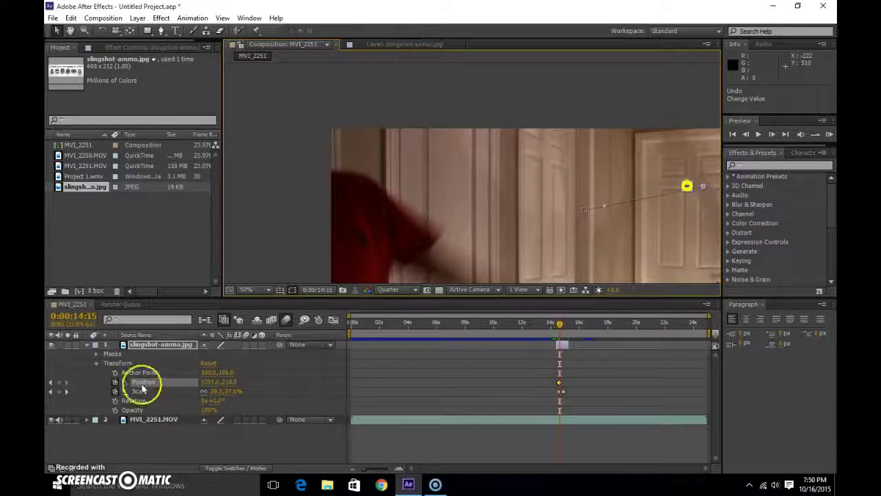
{"action": "key", "text": "Page_Up"}
{"action": "key", "text": "ctrl+z"}
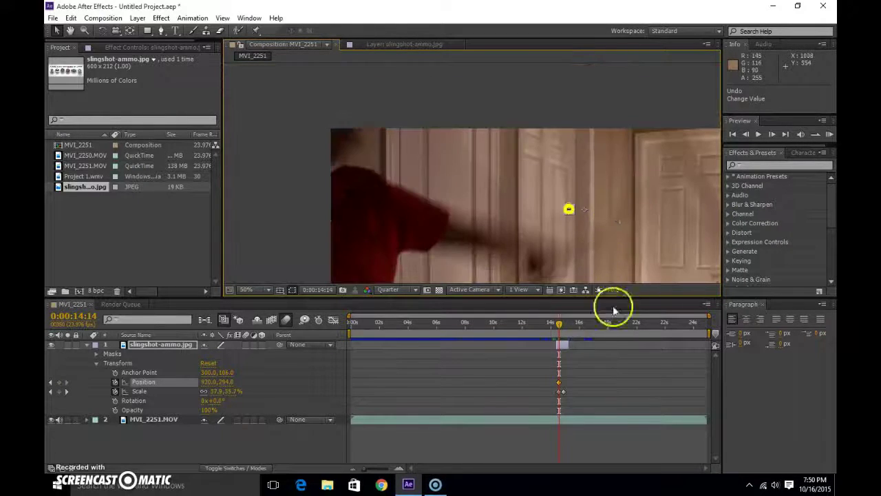
Step: Examine the frames between 0:00:14:12 and 0:00:14:15 to judge where the ball leaves the slingshot
{"action": "left_click_drag", "start_coordinate": [559, 328], "coordinate": [558, 325]}
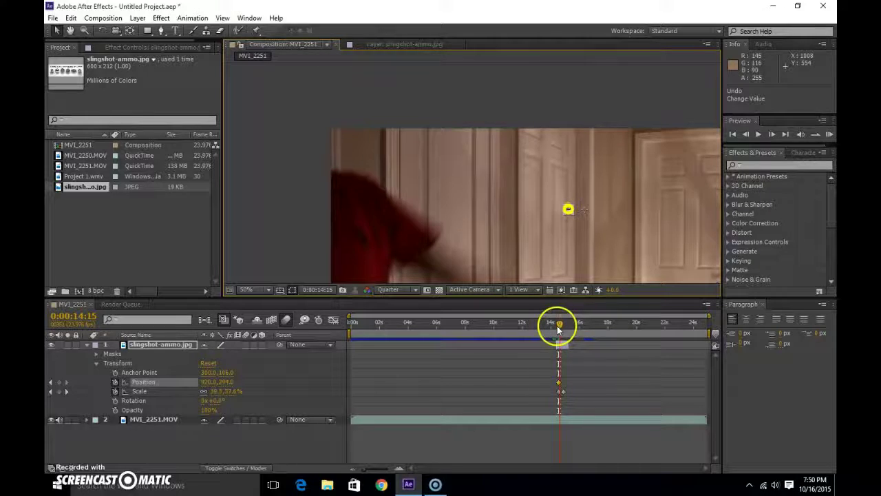
{"action": "left_click", "coordinate": [747, 135]}
{"action": "left_click", "coordinate": [747, 134]}
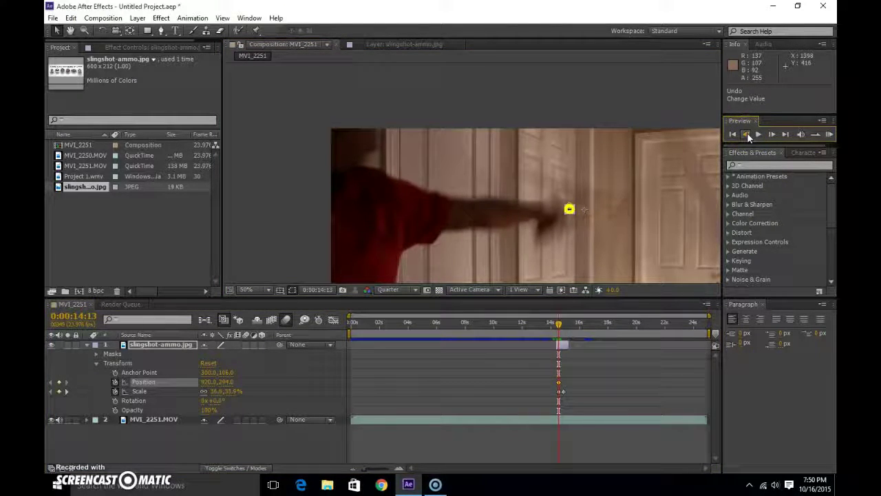
{"action": "left_click", "coordinate": [747, 134]}
{"action": "left_click", "coordinate": [770, 136]}
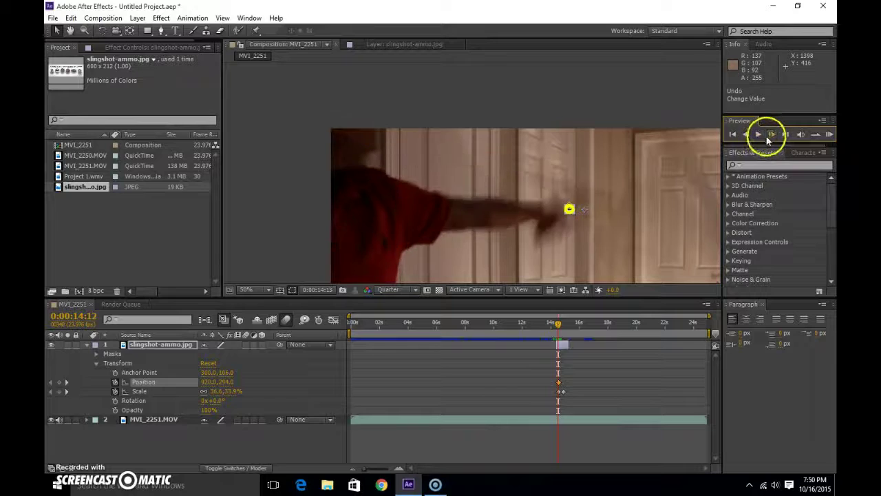
{"action": "key", "text": "period"}
{"action": "left_click_drag", "start_coordinate": [661, 212], "coordinate": [387, 191]}
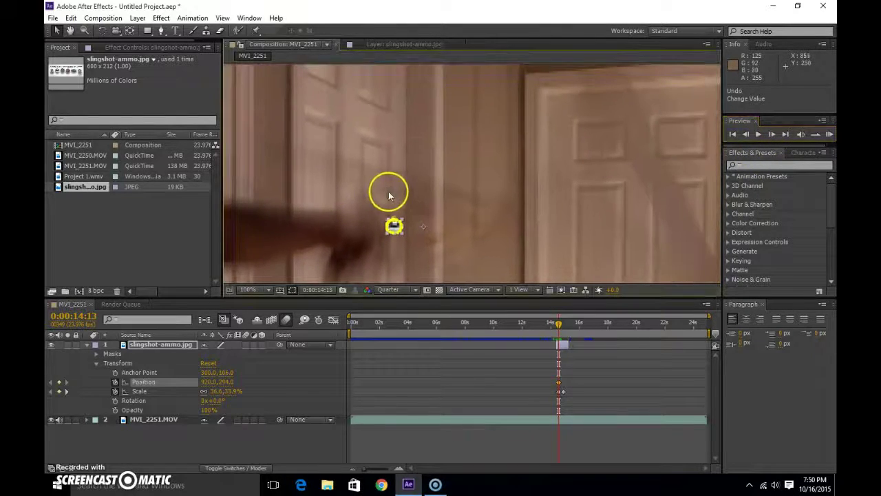
Step: Advance to 0:00:14:14 and move the ball onto the far door, to position 1362.3, 183.3
{"action": "left_click", "coordinate": [772, 133]}
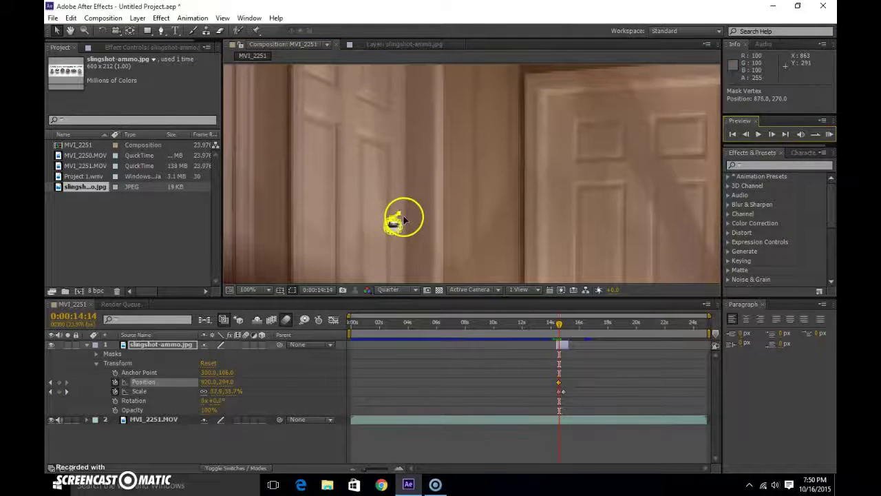
{"action": "left_click", "coordinate": [394, 214]}
{"action": "left_click_drag", "start_coordinate": [347, 240], "coordinate": [657, 104]}
{"action": "left_click_drag", "start_coordinate": [565, 159], "coordinate": [448, 77]}
{"action": "left_click_drag", "start_coordinate": [384, 175], "coordinate": [699, 168]}
{"action": "scroll", "coordinate": [628, 196], "scroll_direction": "down", "scroll_amount": 8}
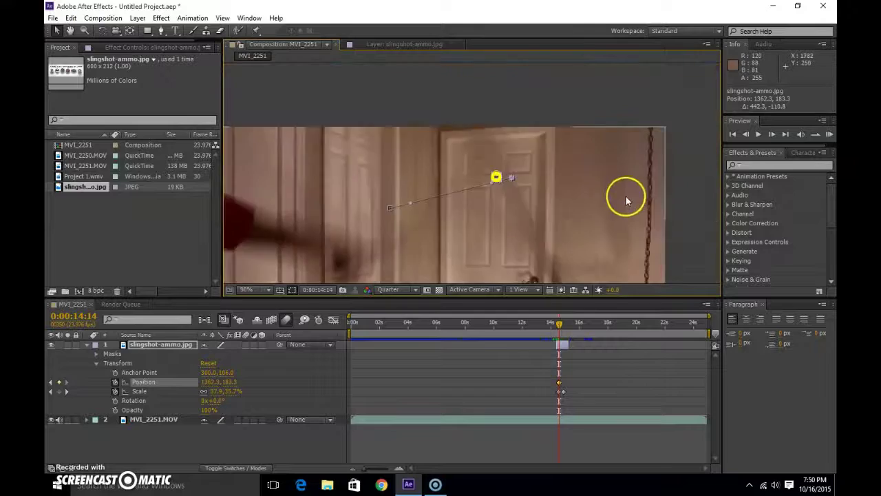
{"action": "scroll", "coordinate": [474, 191], "scroll_direction": "up", "scroll_amount": 2}
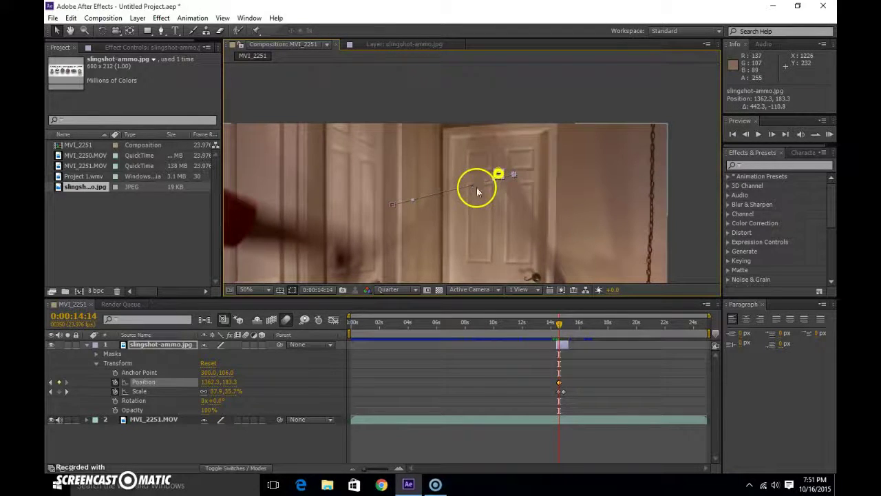
{"action": "scroll", "coordinate": [477, 188], "scroll_direction": "up", "scroll_amount": 2}
Step: Compare the ball's launch frame, then advance to 0:00:14:15 and move the ball back to position 794.8, 147.8
{"action": "left_click", "coordinate": [748, 135]}
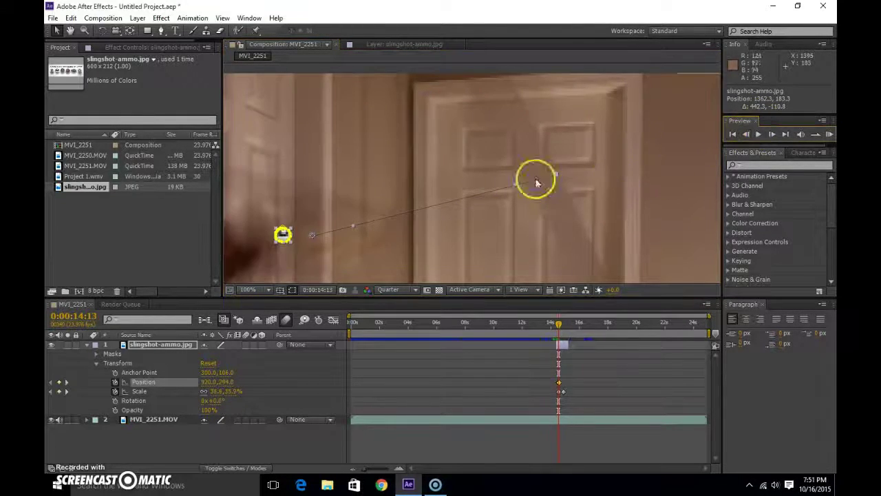
{"action": "left_click", "coordinate": [774, 136]}
{"action": "left_click", "coordinate": [772, 135]}
{"action": "left_click", "coordinate": [527, 176]}
{"action": "scroll", "coordinate": [523, 177], "scroll_direction": "up", "scroll_amount": 1}
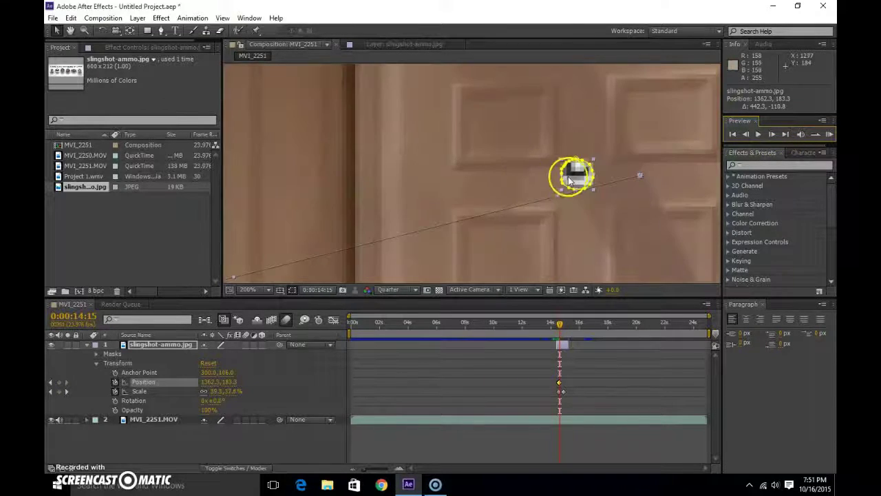
{"action": "left_click_drag", "start_coordinate": [577, 174], "coordinate": [675, 138]}
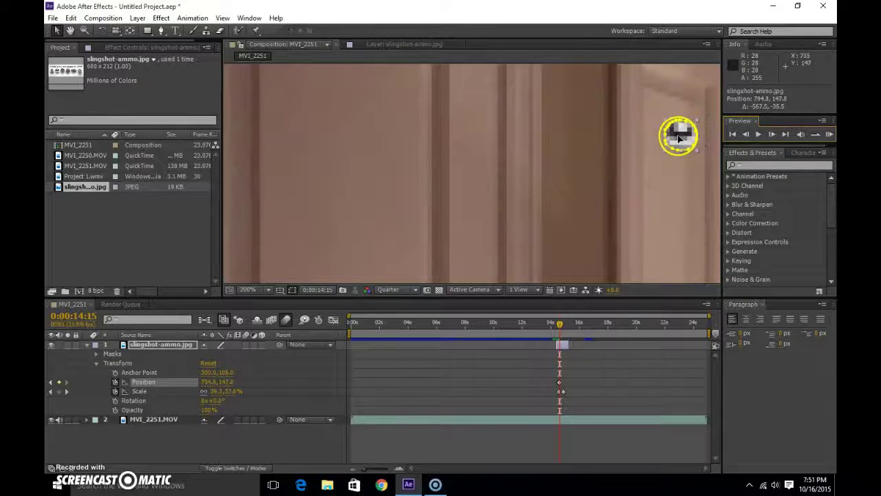
{"action": "scroll", "coordinate": [566, 137], "scroll_direction": "down", "scroll_amount": 4}
{"action": "scroll", "coordinate": [569, 144], "scroll_direction": "up", "scroll_amount": 2}
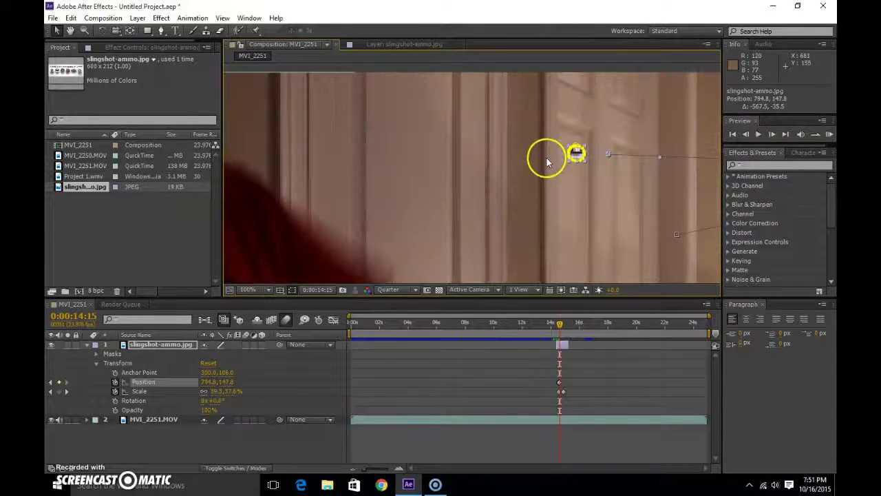
Step: Undo the accidental mask edit and adjust the ball's position at 0:00:14:15 to 803.8, 115.8
{"action": "left_click", "coordinate": [577, 147]}
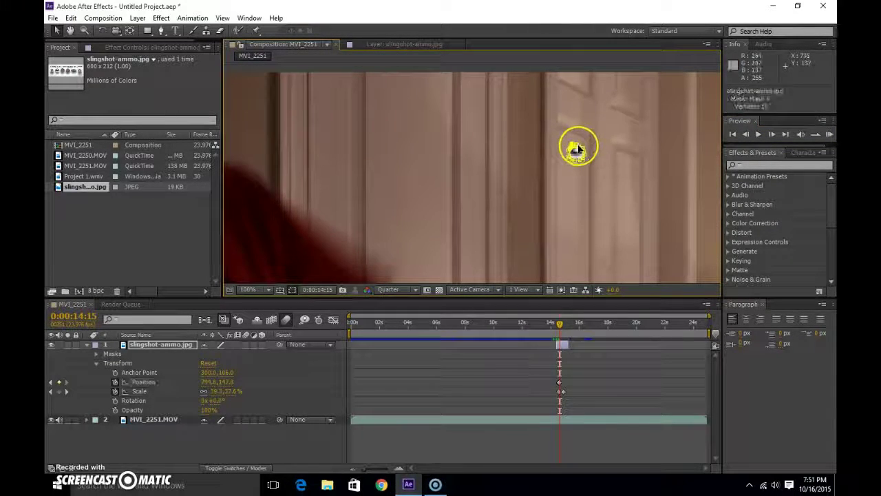
{"action": "key", "text": "ctrl+z"}
{"action": "scroll", "coordinate": [592, 154], "scroll_direction": "up", "scroll_amount": 1}
{"action": "scroll", "coordinate": [605, 156], "scroll_direction": "down", "scroll_amount": 1}
Step: Advance to 0:00:14:16 and move the ball out past the footage's left edge, to position -39.3, 33.8
{"action": "left_click_drag", "start_coordinate": [580, 153], "coordinate": [174, 92]}
{"action": "left_click", "coordinate": [772, 135]}
{"action": "scroll", "coordinate": [344, 136], "scroll_direction": "down", "scroll_amount": 3}
{"action": "scroll", "coordinate": [431, 190], "scroll_direction": "up", "scroll_amount": 1}
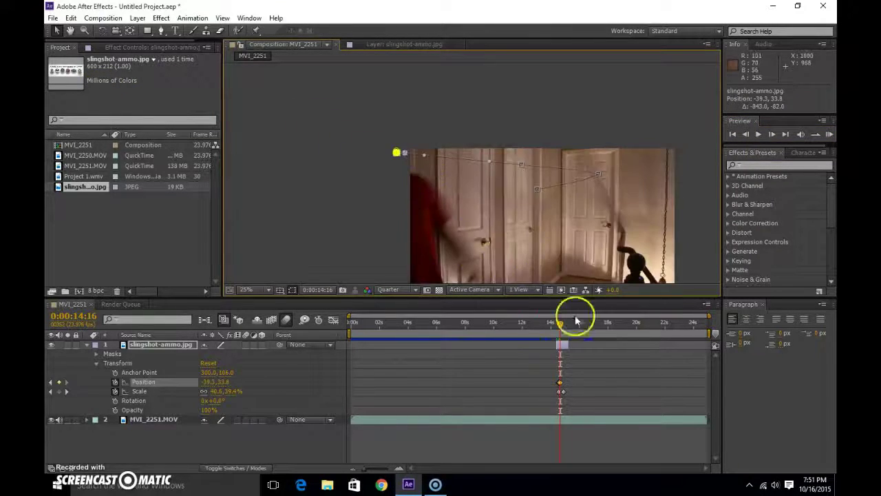
Step: Review the shot from 0:00:14:06 to 0:00:14:12 and select the MVI_2251.MOV layer to see the ball without its mask outline
{"action": "left_click_drag", "start_coordinate": [570, 324], "coordinate": [555, 323]}
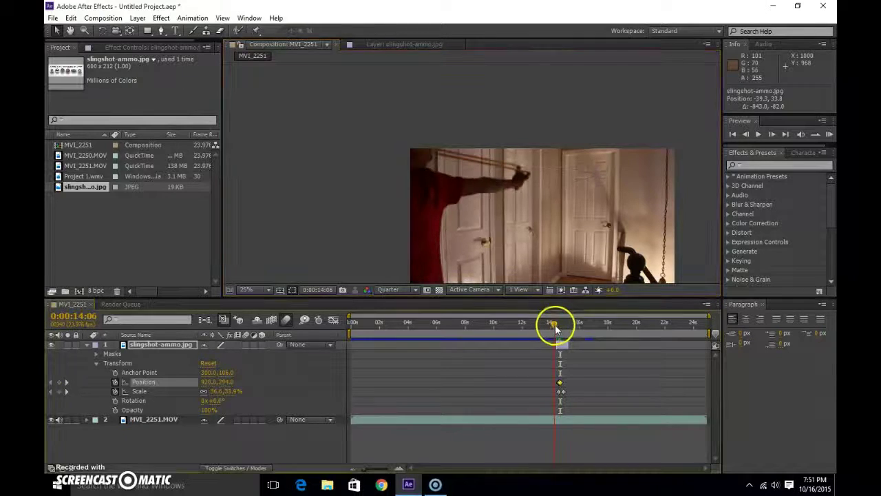
{"action": "left_click", "coordinate": [773, 135]}
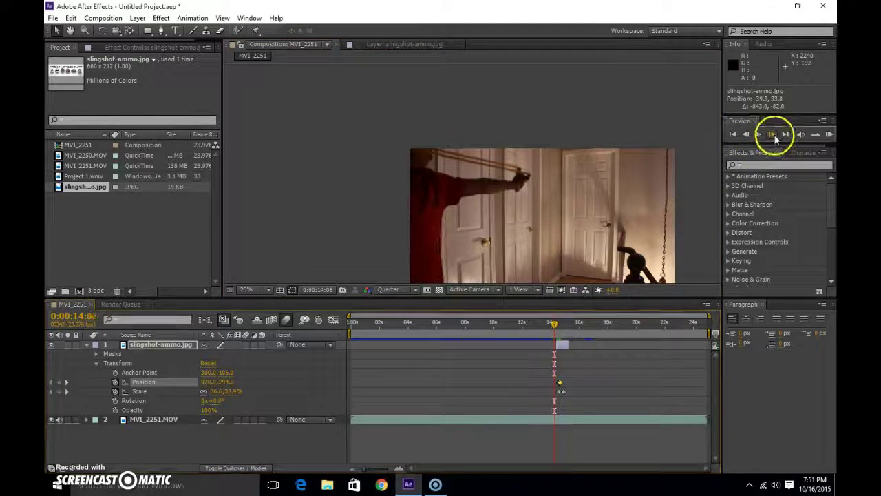
{"action": "left_click", "coordinate": [773, 135]}
{"action": "scroll", "coordinate": [533, 261], "scroll_direction": "up", "scroll_amount": 1}
{"action": "left_click_drag", "start_coordinate": [538, 227], "coordinate": [463, 143]}
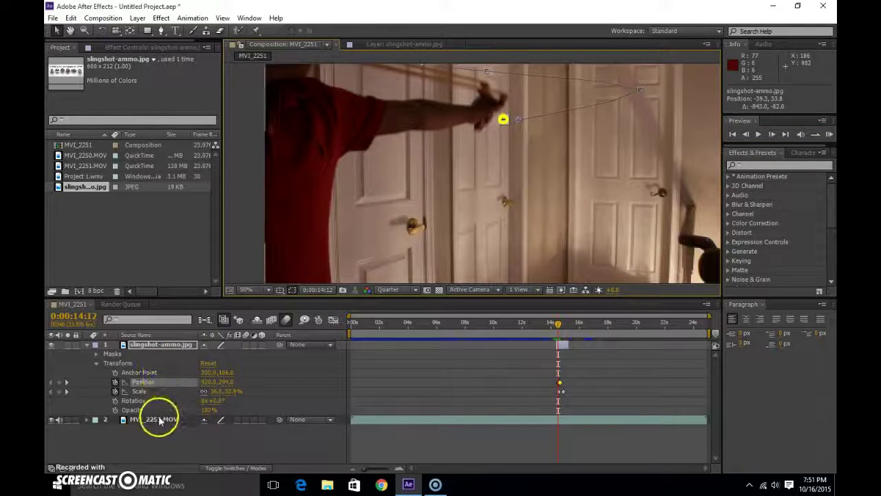
{"action": "left_click", "coordinate": [159, 420]}
{"action": "scroll", "coordinate": [443, 124], "scroll_direction": "down", "scroll_amount": 1}
{"action": "scroll", "coordinate": [466, 126], "scroll_direction": "up", "scroll_amount": 1}
{"action": "left_click_drag", "start_coordinate": [466, 126], "coordinate": [466, 171]}
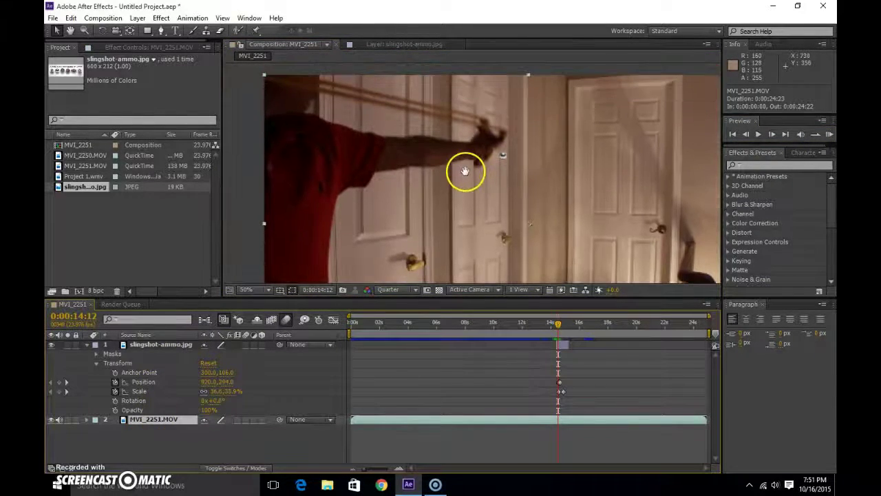
Step: Examine the ball's flight frame by frame up to 0:00:14:17 and return to 0:00:14:13
{"action": "left_click", "coordinate": [773, 135]}
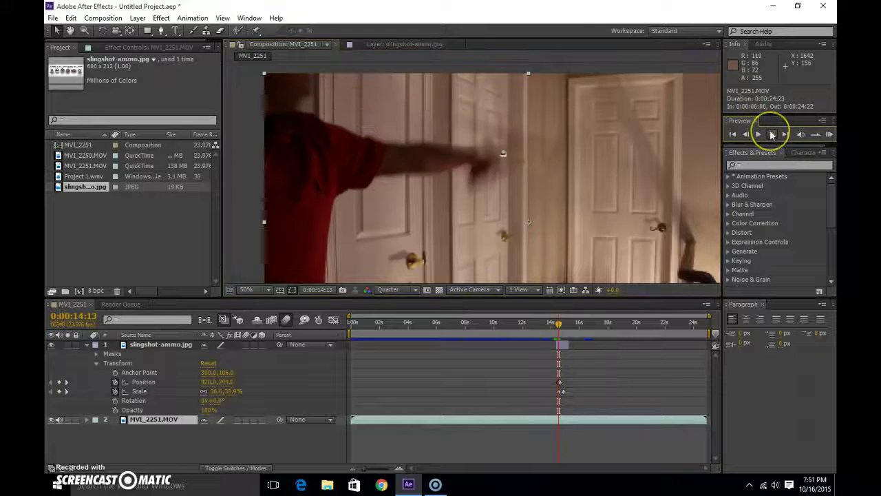
{"action": "left_click", "coordinate": [772, 135]}
{"action": "left_click", "coordinate": [772, 134]}
{"action": "left_click", "coordinate": [773, 134]}
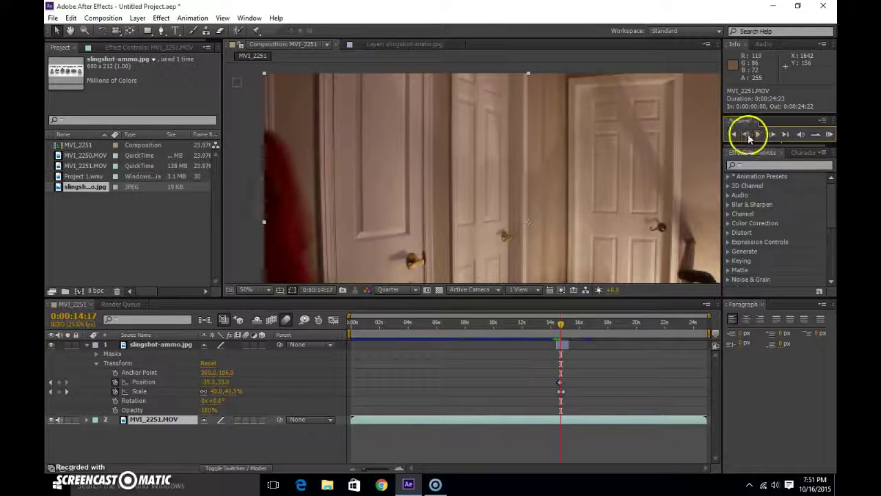
{"action": "left_click", "coordinate": [747, 135]}
{"action": "left_click", "coordinate": [747, 135]}
{"action": "left_click", "coordinate": [749, 135]}
{"action": "left_click", "coordinate": [749, 135]}
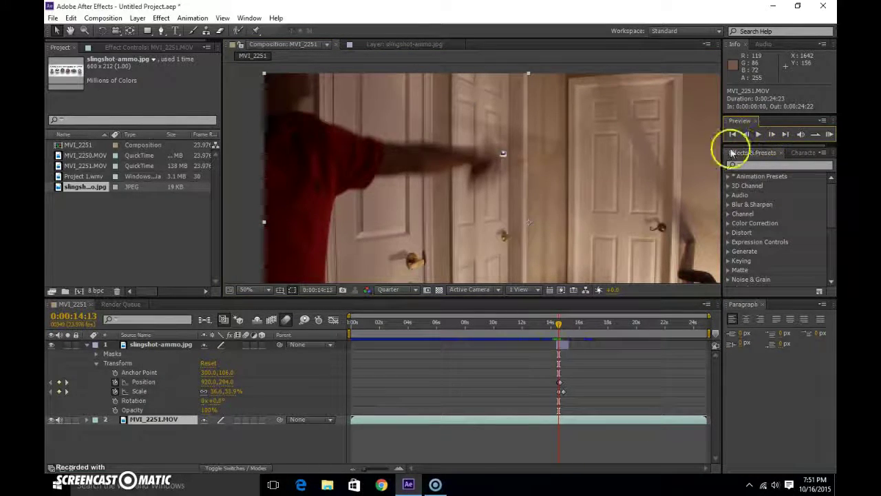
Step: Try trimming the slingshot-ammo.jpg layer to start at 0:00:14:14 and check the neighbouring frames
{"action": "left_click", "coordinate": [558, 344]}
{"action": "left_click_drag", "start_coordinate": [558, 344], "coordinate": [560, 344]}
{"action": "left_click", "coordinate": [772, 135]}
{"action": "left_click", "coordinate": [772, 135]}
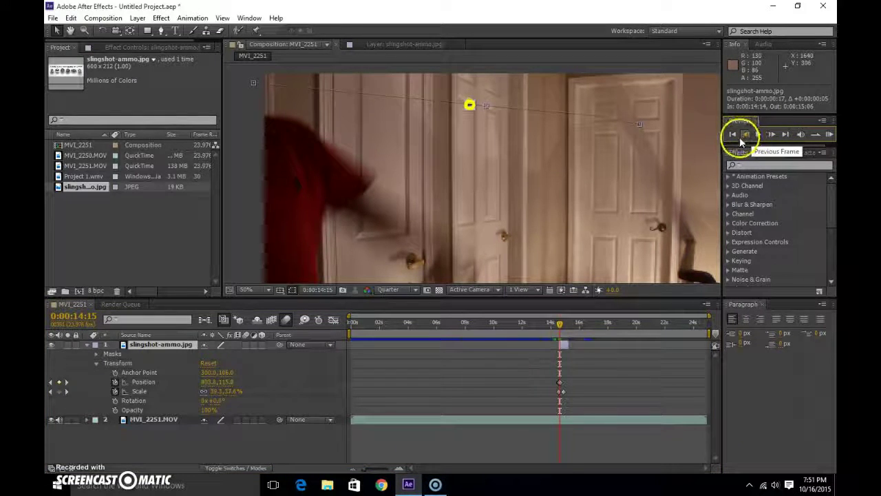
{"action": "left_click", "coordinate": [746, 134]}
{"action": "left_click", "coordinate": [746, 134]}
Step: Undo the last trim, start the slingshot-ammo.jpg layer at 0:00:14:11 instead, and check the frames from 0:00:14:10 to 0:00:14:13
{"action": "key", "text": "ctrl+z"}
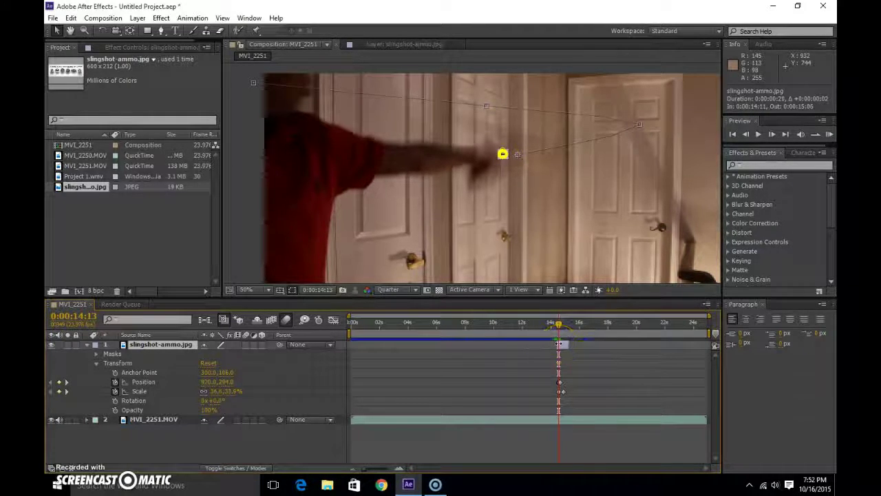
{"action": "left_click_drag", "start_coordinate": [559, 326], "coordinate": [557, 328]}
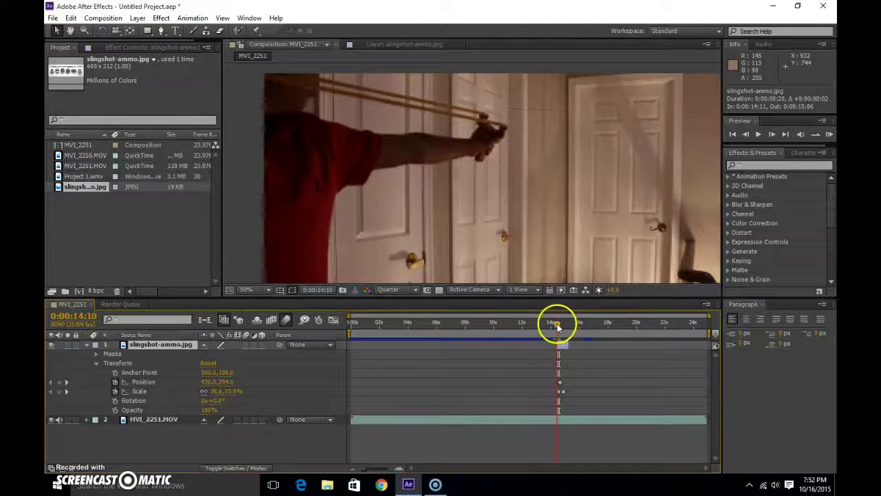
{"action": "left_click", "coordinate": [772, 134]}
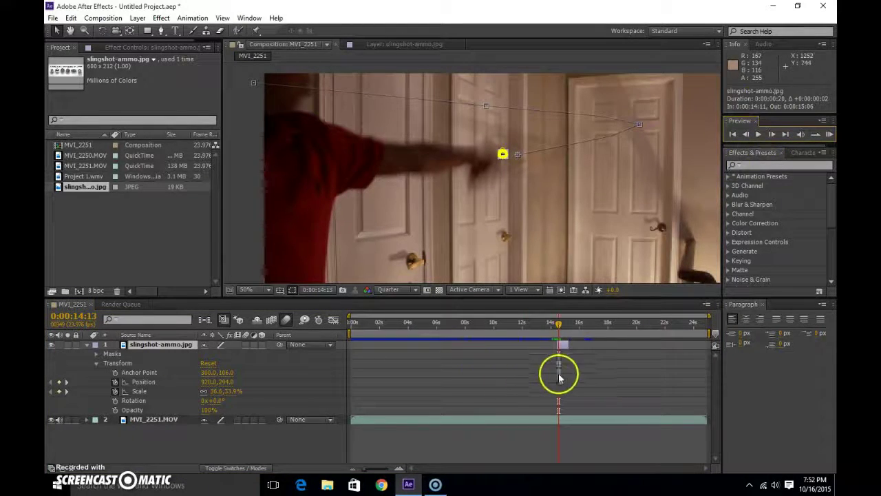
Step: Try moving the ball's Position and Scale keyframes at 0:00:14:13 one frame later, to 0:00:14:14
{"action": "left_click_drag", "start_coordinate": [369, 472], "coordinate": [390, 472]}
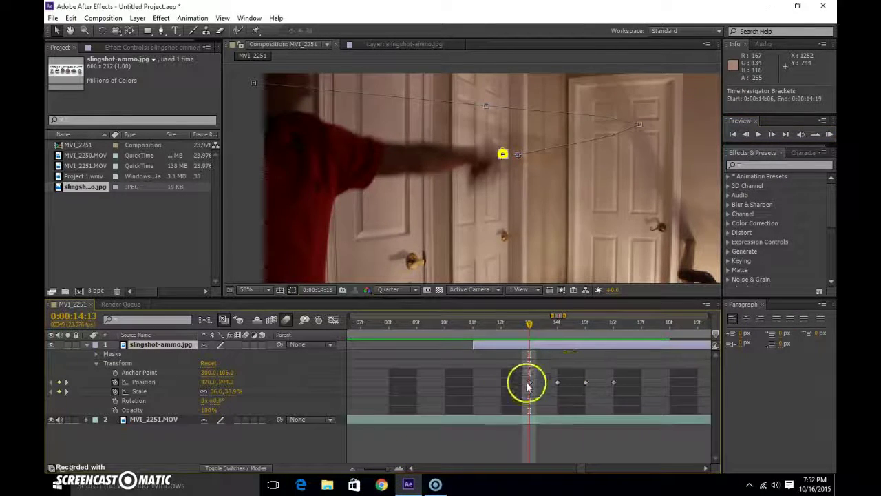
{"action": "left_click_drag", "start_coordinate": [530, 385], "coordinate": [548, 391]}
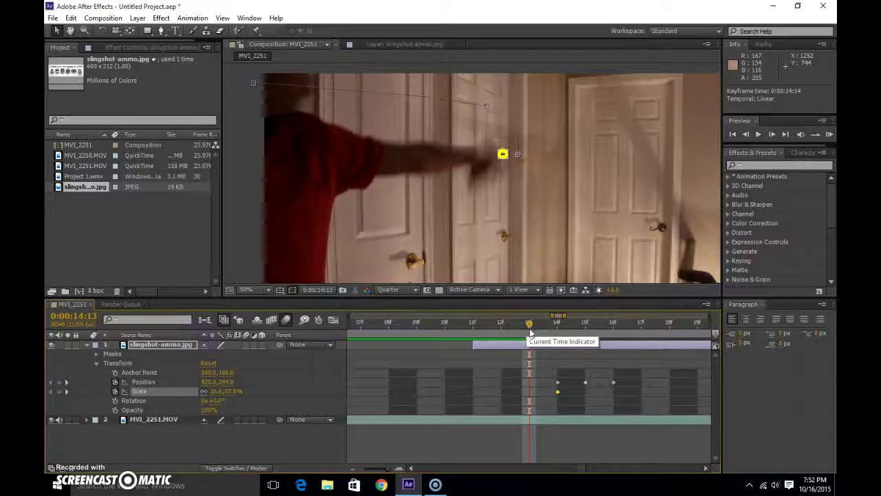
{"action": "key", "text": "ctrl+z"}
{"action": "left_click", "coordinate": [543, 347]}
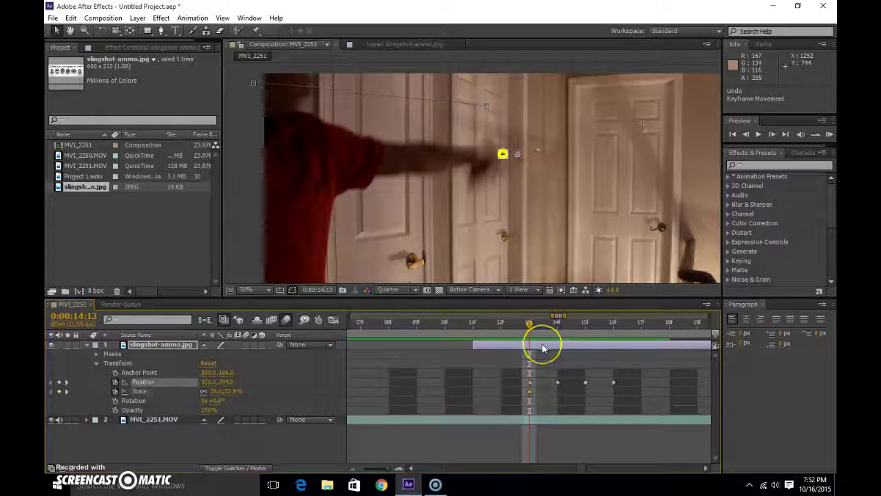
{"action": "left_click", "coordinate": [537, 347]}
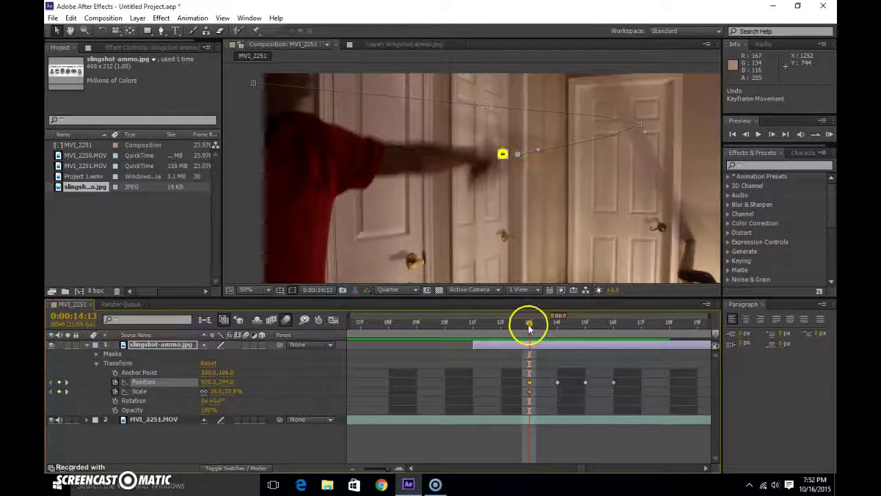
Step: Split the slingshot-ammo.jpg layer at 0:00:14:12 and delete its one-frame segment before the split
{"action": "key", "text": "Page_Up"}
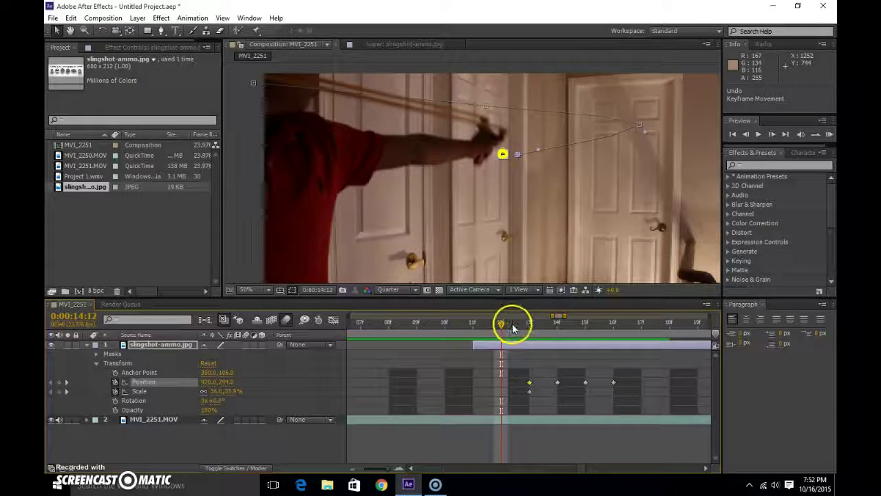
{"action": "left_click", "coordinate": [772, 134]}
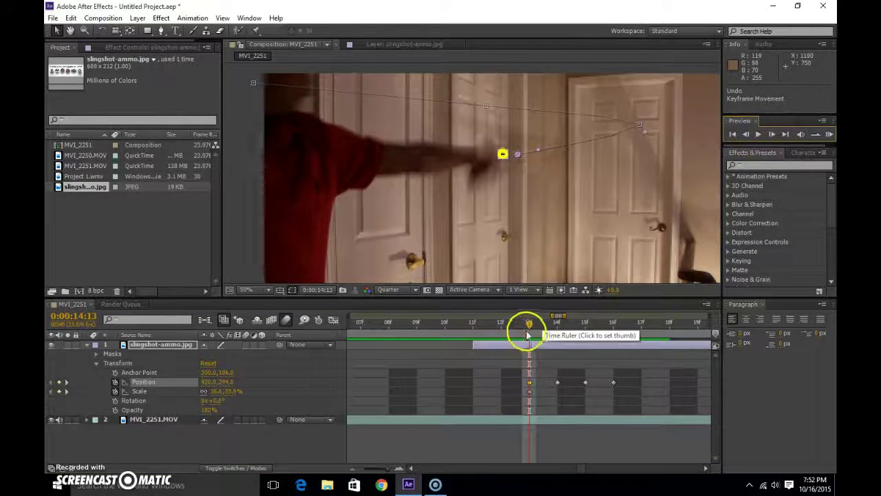
{"action": "left_click", "coordinate": [501, 336]}
{"action": "mouse_move", "coordinate": [500, 335]}
{"action": "left_mouse_down"}
{"action": "mouse_move", "coordinate": [517, 337]}
{"action": "mouse_move", "coordinate": [492, 335]}
{"action": "left_mouse_up"}
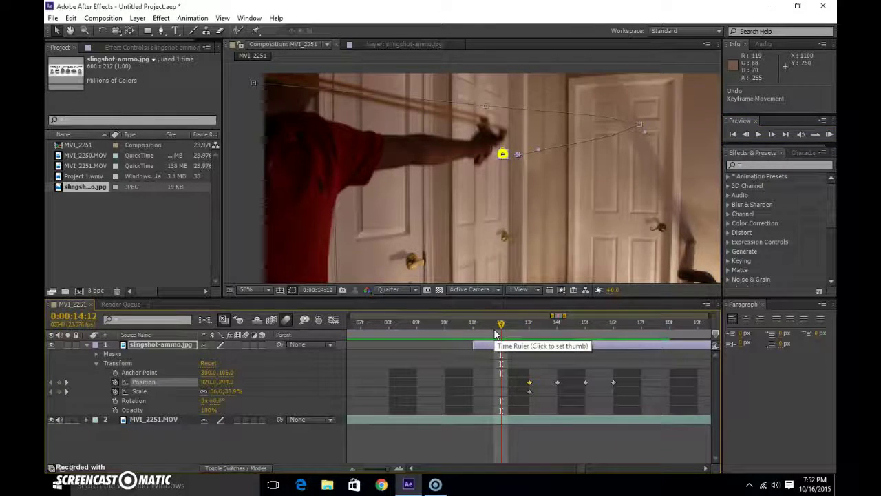
{"action": "key", "text": "ctrl+shift+d"}
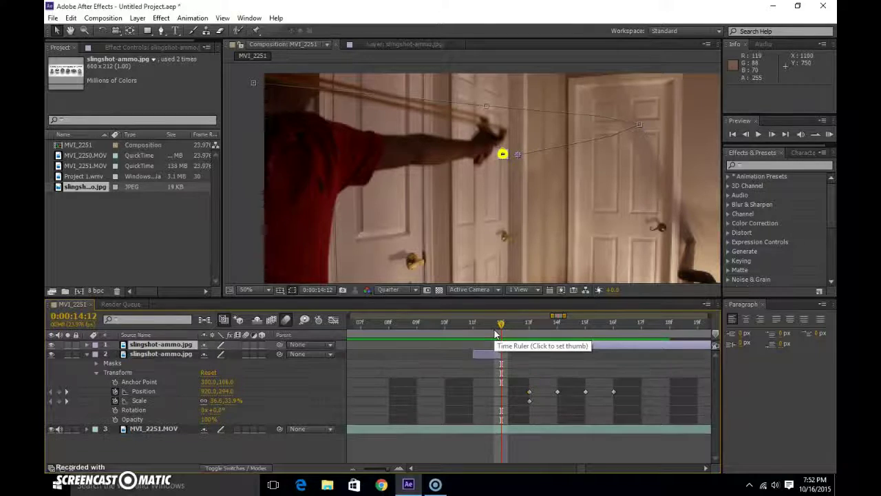
{"action": "left_click", "coordinate": [494, 354]}
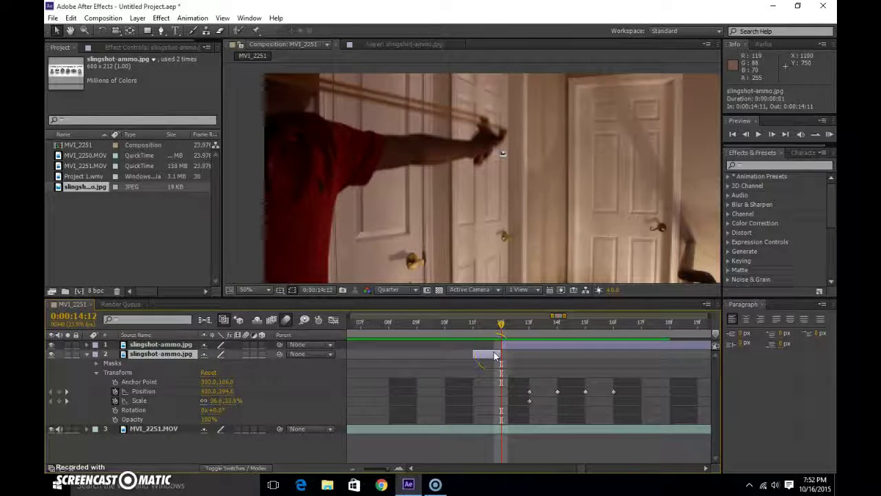
{"action": "key", "text": "Delete"}
{"action": "left_click", "coordinate": [503, 349]}
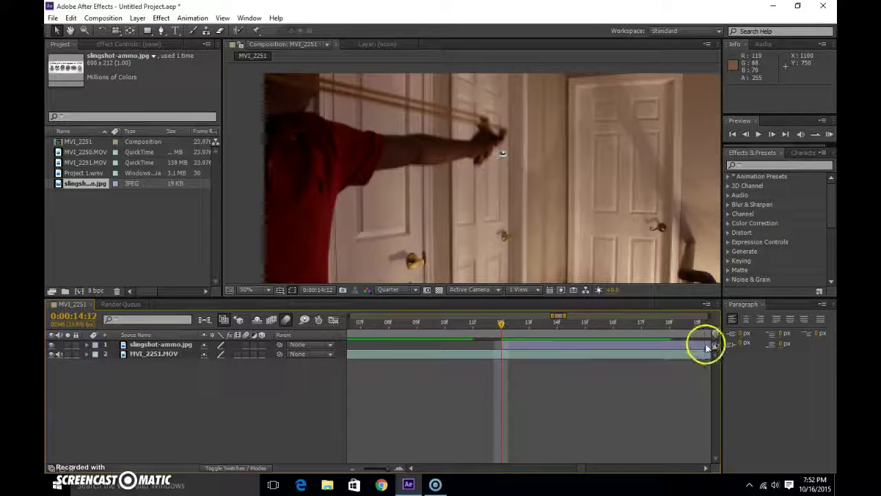
Step: Enable motion blur for the slingshot-ammo.jpg layer
{"action": "left_click_drag", "start_coordinate": [389, 471], "coordinate": [369, 468]}
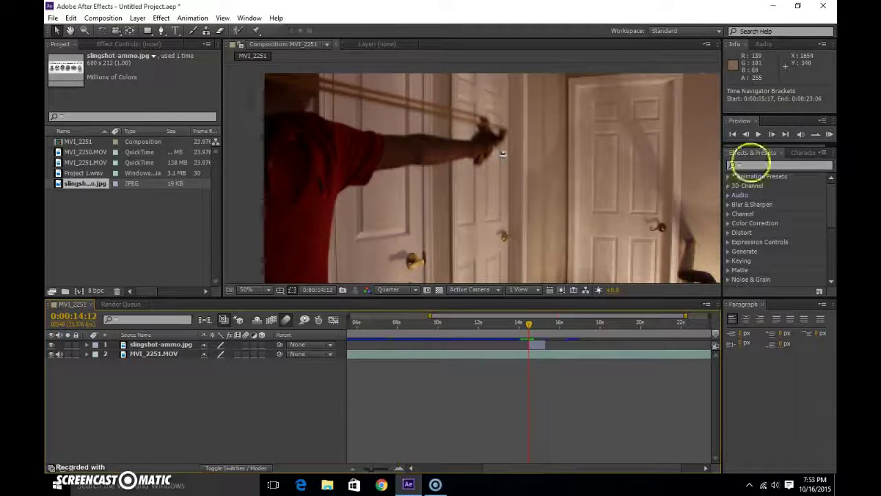
{"action": "left_click", "coordinate": [772, 136]}
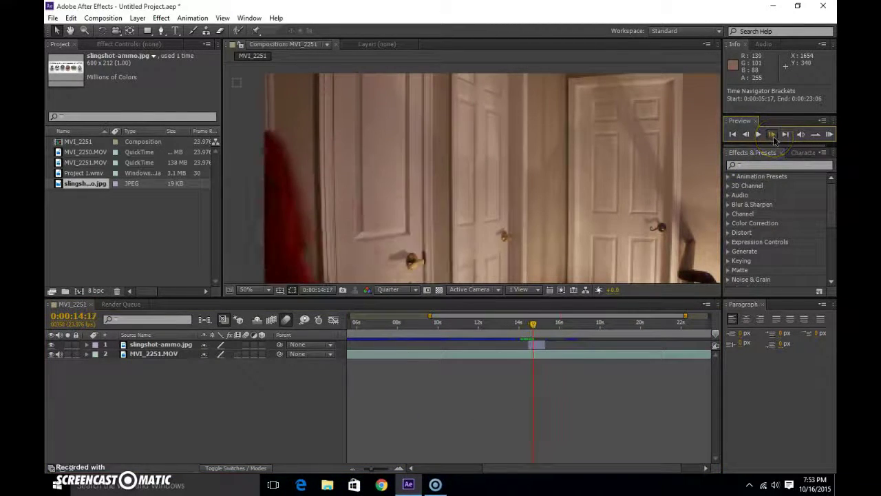
{"action": "left_click", "coordinate": [287, 322]}
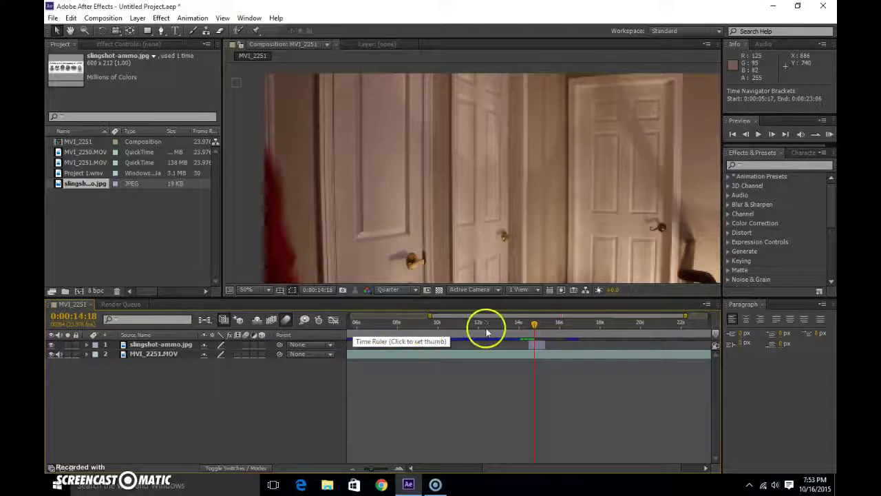
{"action": "left_click", "coordinate": [287, 319]}
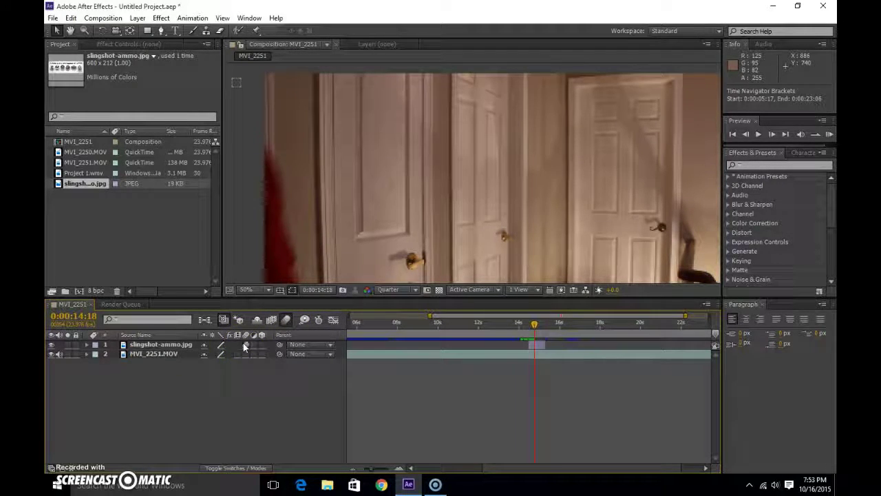
Step: Examine the ball's launch and the arm's blur frame by frame around 0:00:14:13 to 0:00:14:15, and return to 0:00:14:12
{"action": "left_click_drag", "start_coordinate": [528, 327], "coordinate": [531, 325]}
{"action": "left_click", "coordinate": [162, 357]}
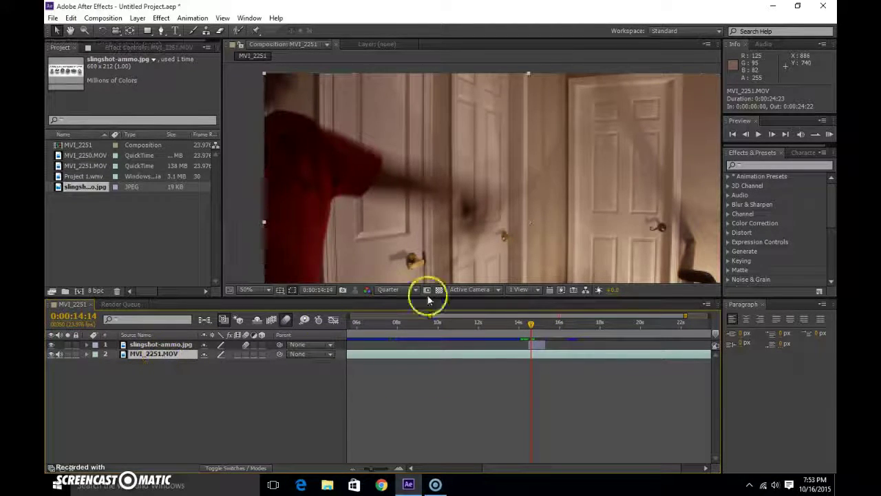
{"action": "left_click", "coordinate": [745, 135]}
{"action": "left_click", "coordinate": [746, 134]}
{"action": "left_click", "coordinate": [746, 134]}
{"action": "left_click", "coordinate": [773, 134]}
{"action": "left_click", "coordinate": [772, 135]}
{"action": "left_click", "coordinate": [773, 135]}
{"action": "left_click", "coordinate": [773, 134]}
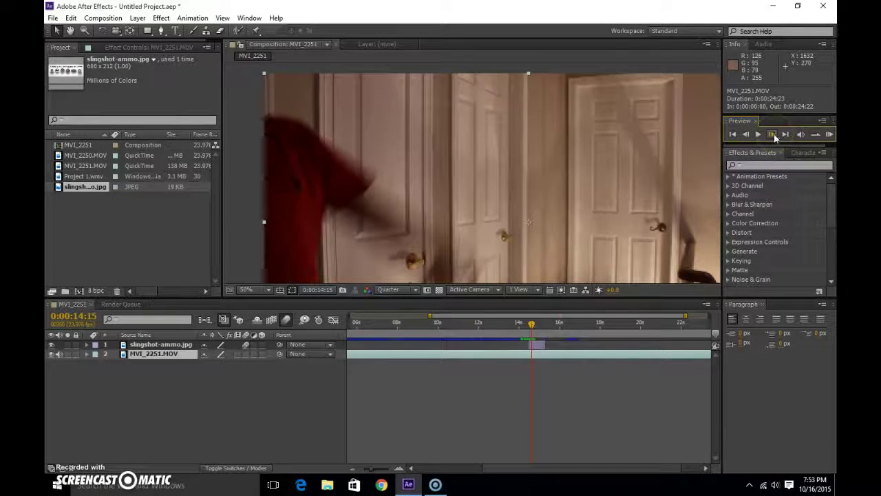
{"action": "left_click", "coordinate": [745, 135]}
{"action": "left_click", "coordinate": [746, 134]}
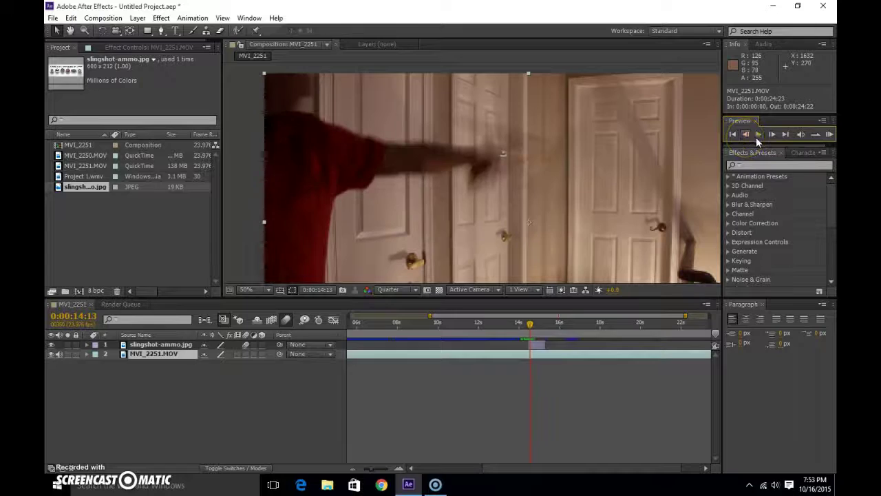
{"action": "left_click", "coordinate": [773, 135]}
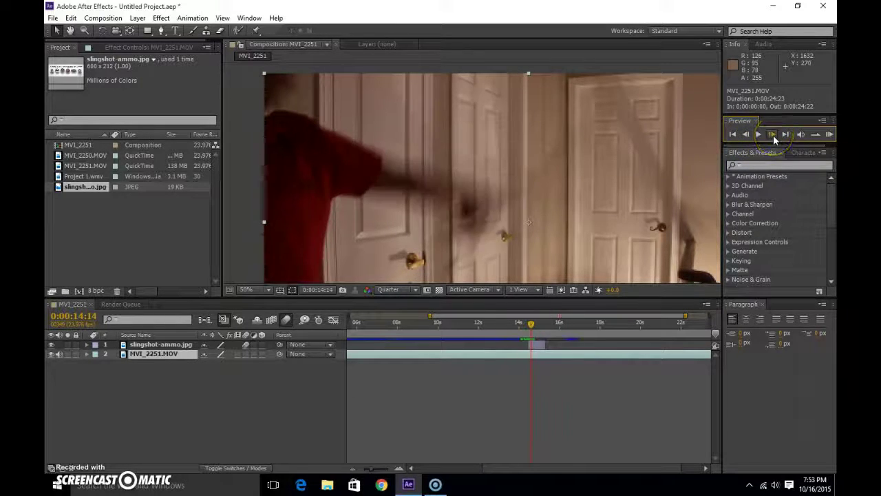
{"action": "left_click", "coordinate": [774, 135]}
{"action": "left_click", "coordinate": [774, 135]}
{"action": "left_click", "coordinate": [773, 134]}
{"action": "left_click", "coordinate": [773, 135]}
{"action": "left_click", "coordinate": [746, 135]}
{"action": "left_click", "coordinate": [747, 134]}
{"action": "left_click", "coordinate": [746, 135]}
{"action": "left_click", "coordinate": [746, 134]}
{"action": "left_click", "coordinate": [747, 134]}
{"action": "left_click", "coordinate": [748, 136]}
{"action": "left_click", "coordinate": [773, 135]}
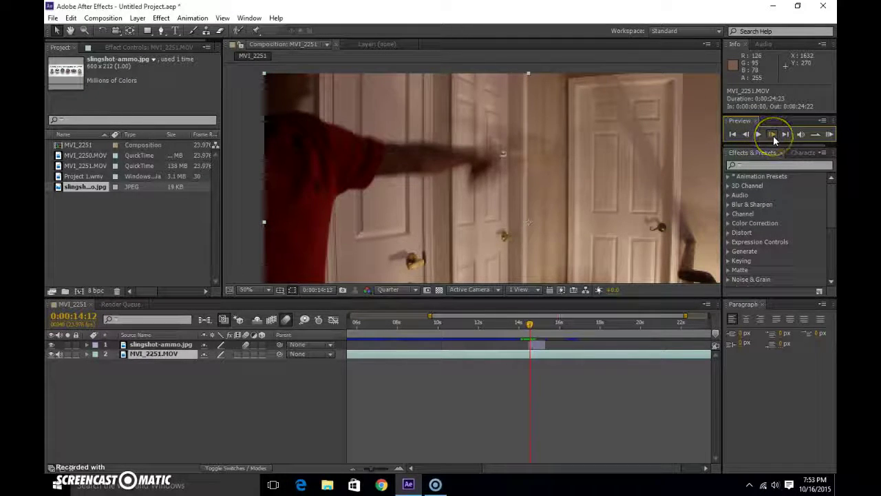
{"action": "left_click", "coordinate": [773, 135]}
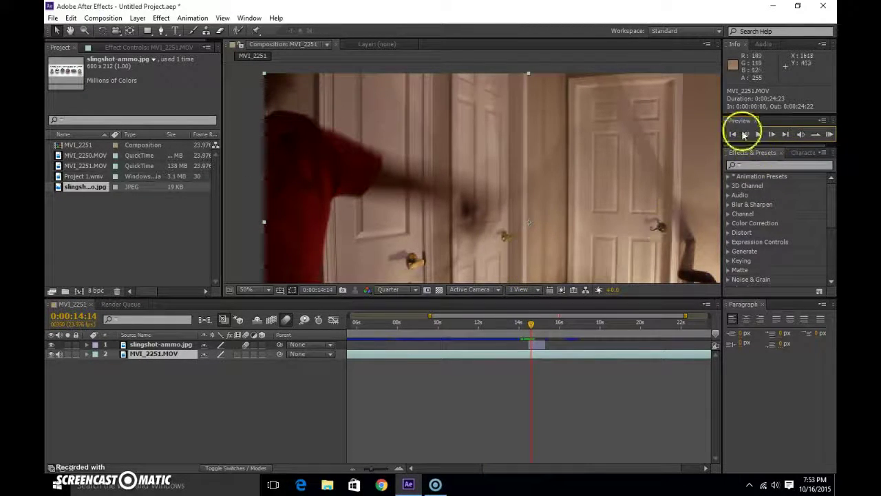
{"action": "left_click", "coordinate": [745, 134]}
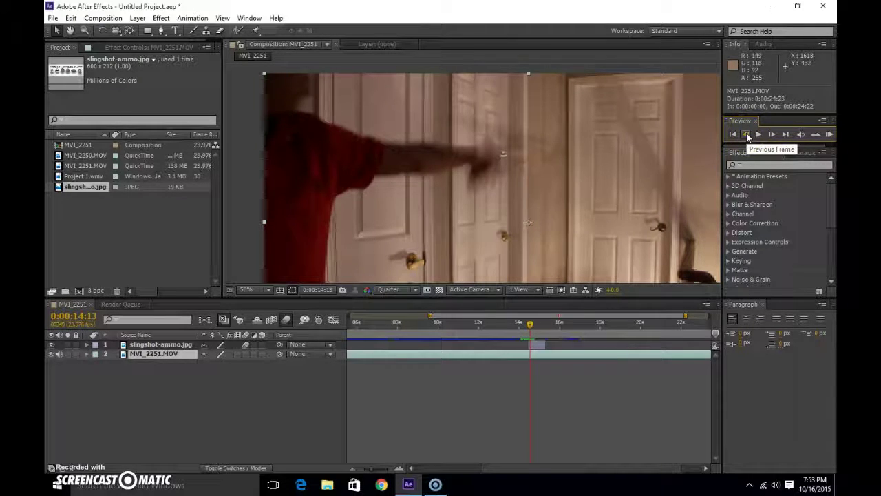
{"action": "left_click", "coordinate": [747, 135]}
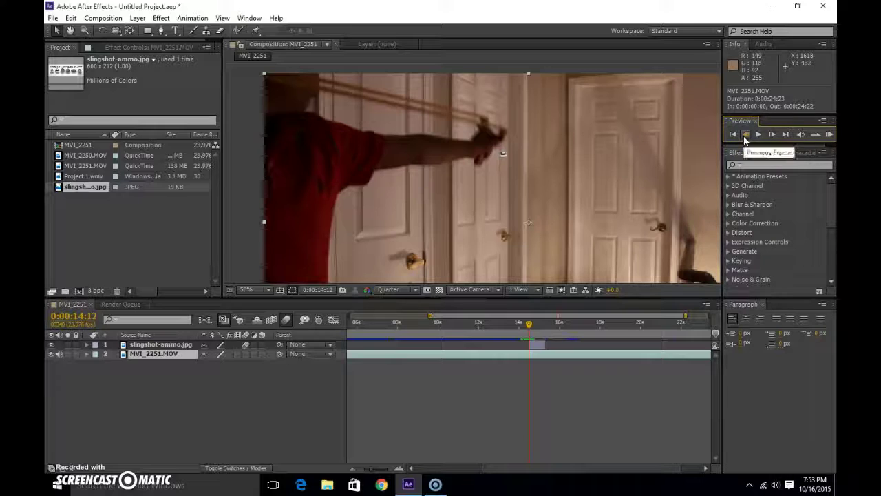
Step: Try splitting the MVI_2251.MOV layer at 0:00:14:12, and undo the split
{"action": "key", "text": "ctrl+shift+d"}
{"action": "left_click", "coordinate": [641, 225]}
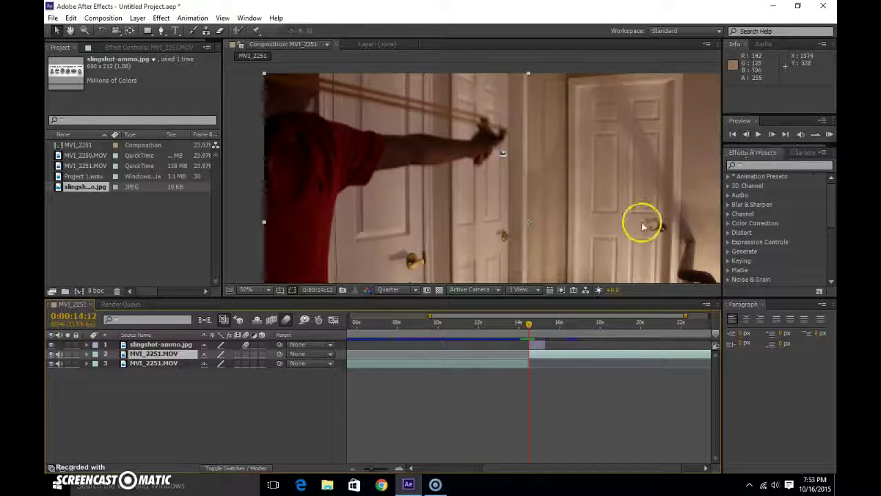
{"action": "key", "text": "ctrl+z"}
Step: Trim the start of the slingshot-ammo.jpg layer to 0:00:14:13 so the ball is hidden at 0:00:14:12
{"action": "left_click", "coordinate": [542, 343]}
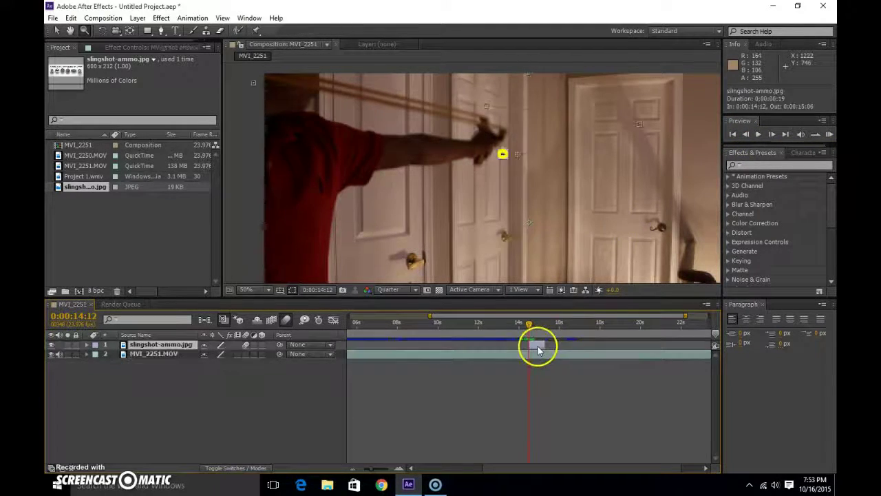
{"action": "key", "text": "ctrl+shift+a"}
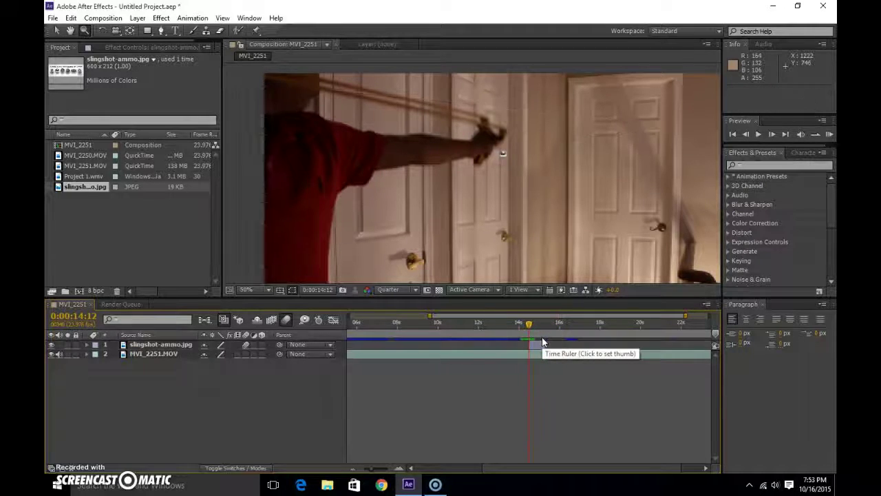
{"action": "left_click", "coordinate": [537, 301]}
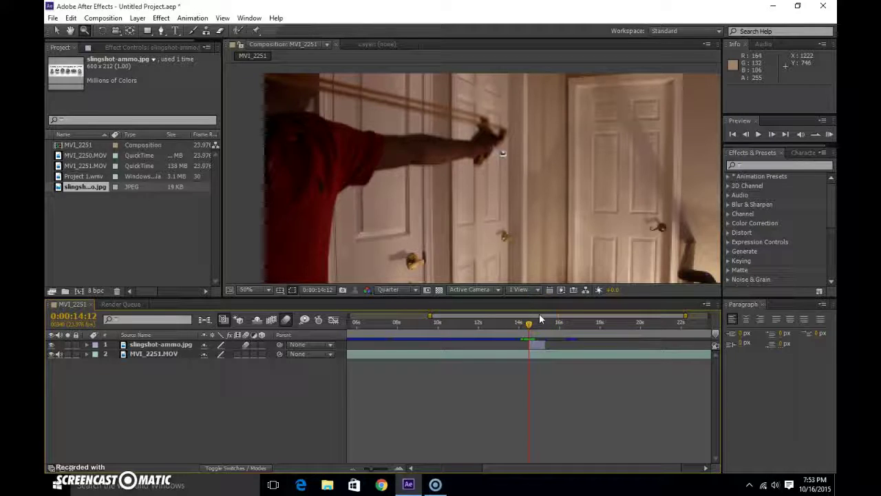
{"action": "left_click", "coordinate": [538, 346]}
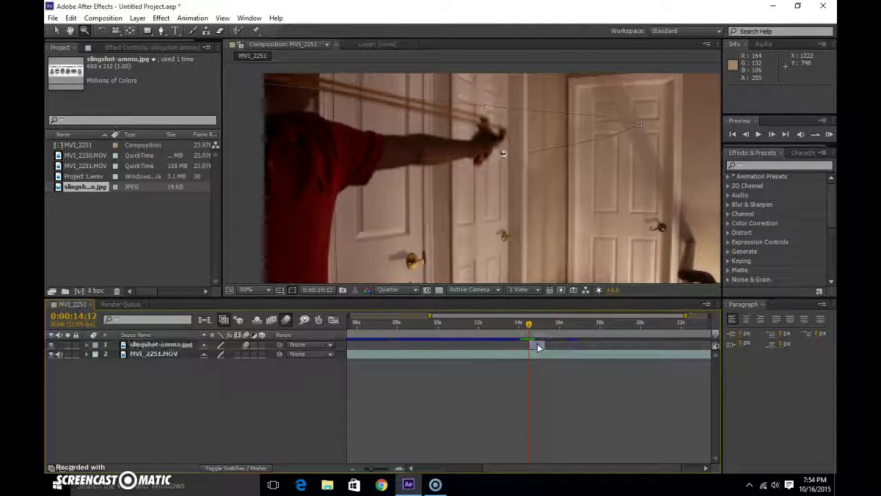
{"action": "left_click", "coordinate": [463, 347]}
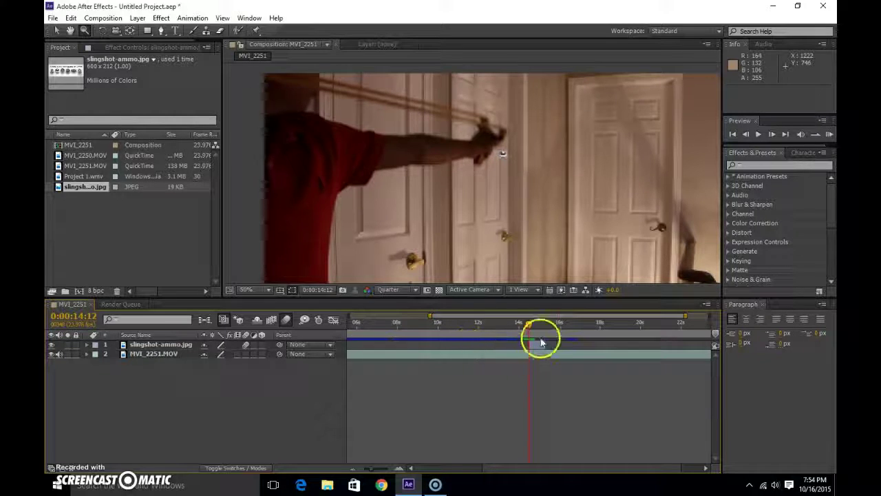
{"action": "left_click", "coordinate": [772, 134]}
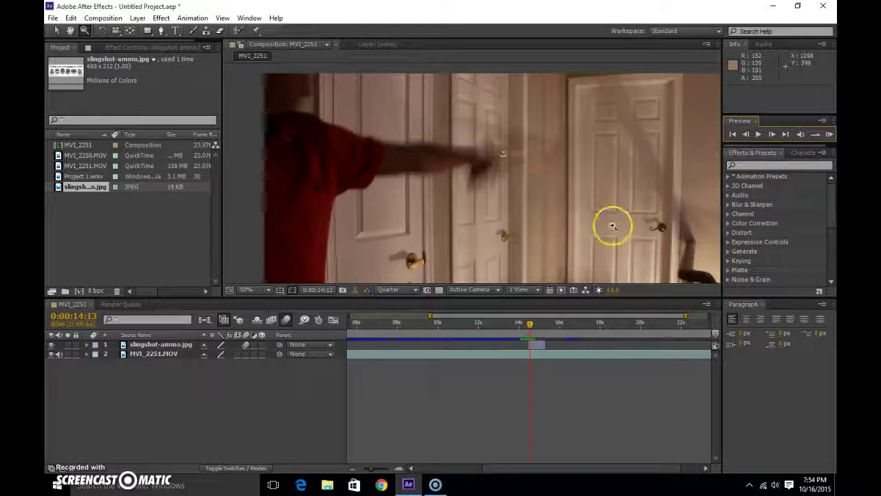
{"action": "left_click", "coordinate": [746, 135]}
{"action": "left_click", "coordinate": [530, 345]}
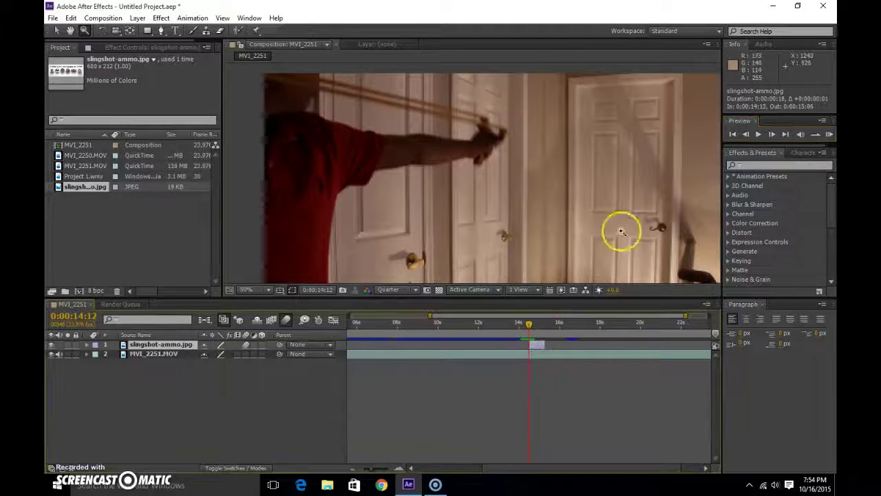
Step: Review the ball's flight frame by frame from 0:00:14:11 onward with the MVI_2251.MOV layer selected, and return to 0:00:14:12
{"action": "left_click", "coordinate": [772, 134]}
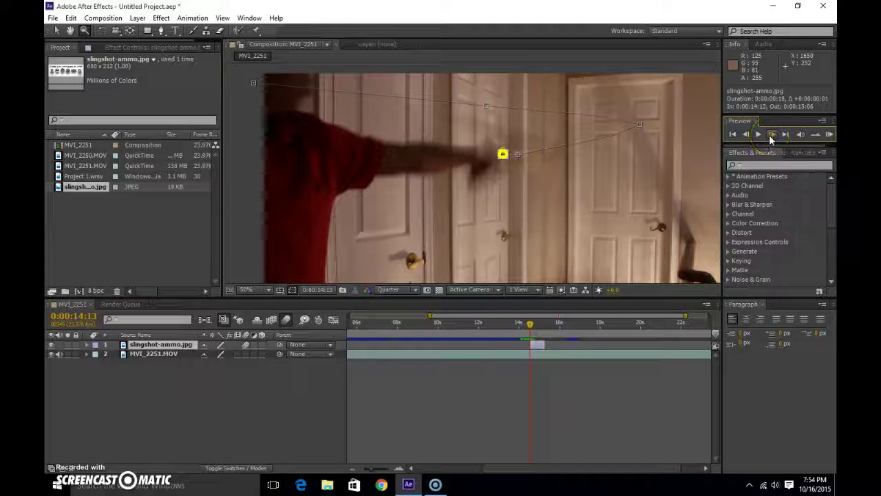
{"action": "left_click", "coordinate": [771, 134]}
{"action": "left_click", "coordinate": [771, 135]}
{"action": "left_click", "coordinate": [772, 134]}
{"action": "left_click", "coordinate": [772, 134]}
{"action": "left_click_drag", "start_coordinate": [522, 320], "coordinate": [527, 324]}
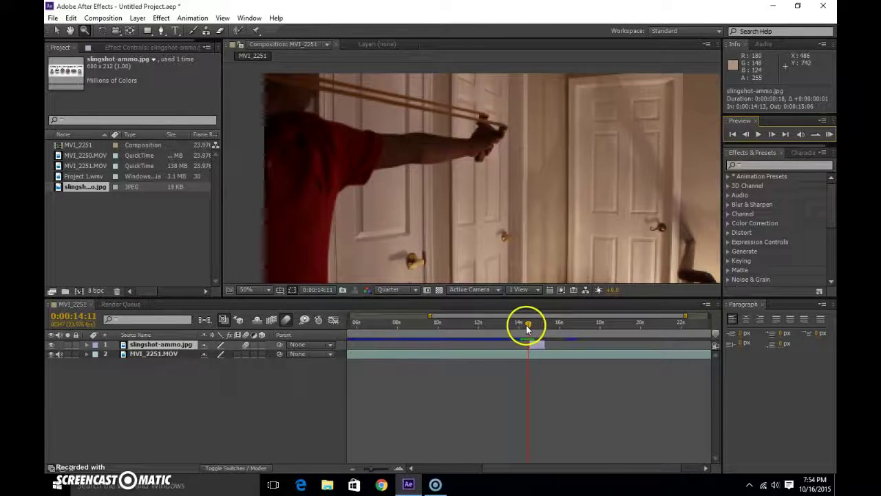
{"action": "left_click", "coordinate": [143, 356]}
{"action": "left_click", "coordinate": [772, 134]}
{"action": "left_click", "coordinate": [772, 134]}
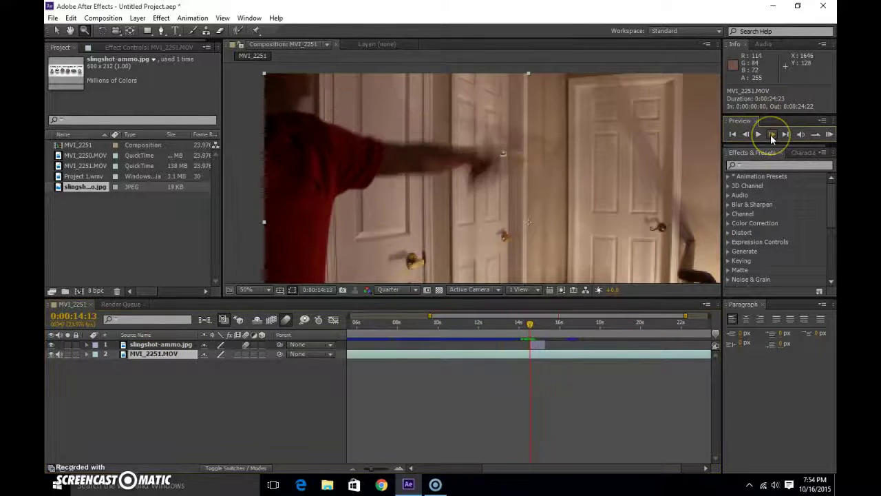
{"action": "left_click", "coordinate": [772, 134]}
{"action": "left_click", "coordinate": [772, 135]}
{"action": "left_click", "coordinate": [772, 134]}
{"action": "left_click", "coordinate": [772, 135]}
{"action": "left_click_drag", "start_coordinate": [535, 327], "coordinate": [530, 328]}
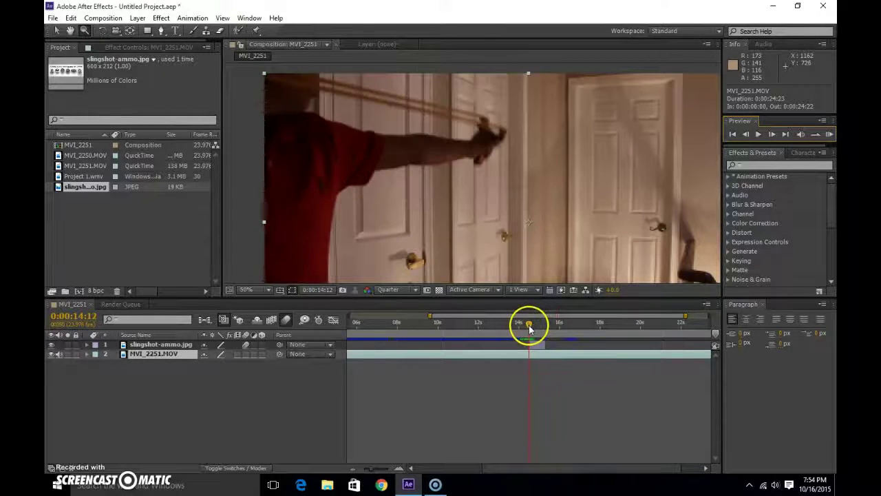
Step: Reveal the transform properties of the slingshot-ammo.jpg layer and select its Scale property
{"action": "left_click", "coordinate": [180, 344]}
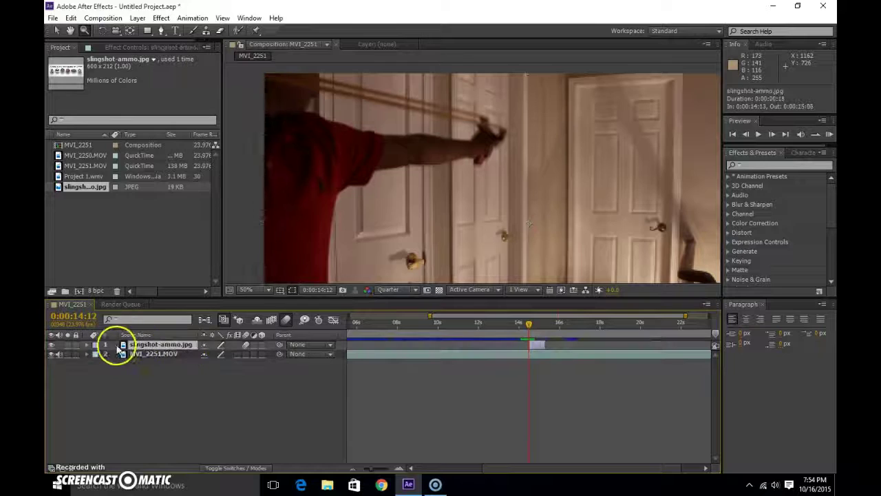
{"action": "left_click", "coordinate": [88, 345]}
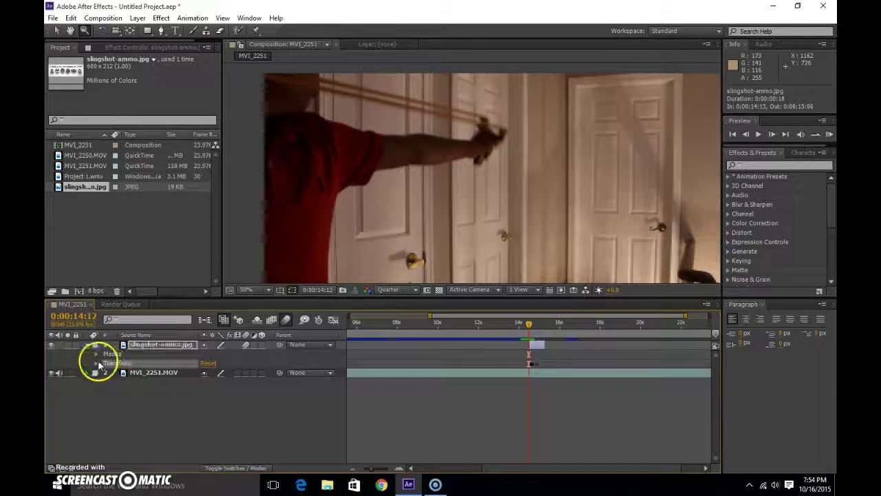
{"action": "left_click", "coordinate": [97, 364]}
{"action": "left_click", "coordinate": [135, 381]}
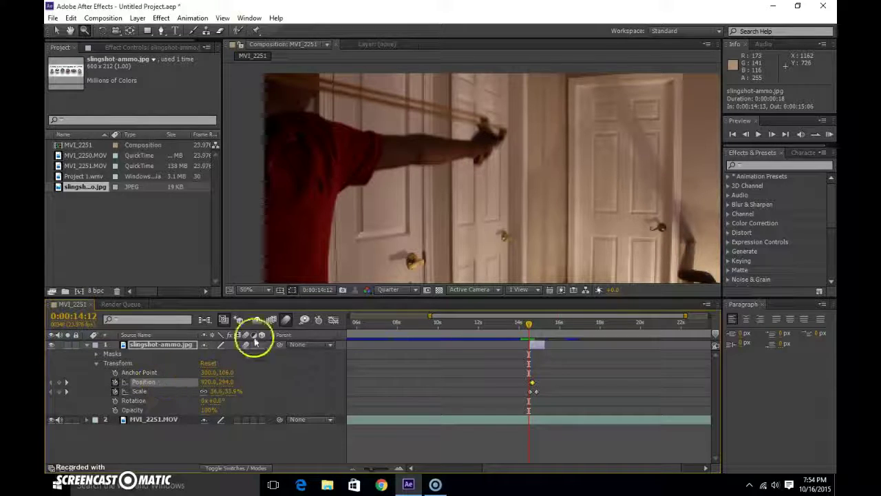
{"action": "left_click", "coordinate": [136, 391]}
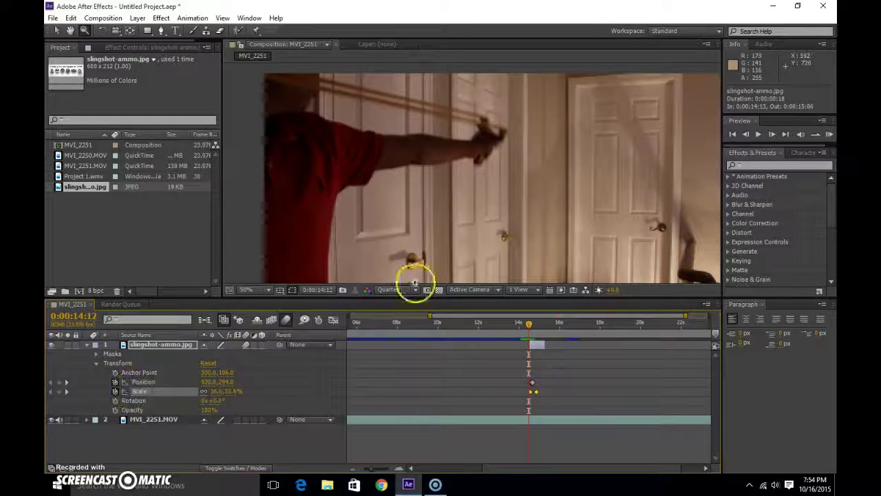
Step: Examine the ball's size and motion path up close at 0:00:14:14 and at 0:00:14:13
{"action": "left_click", "coordinate": [531, 325]}
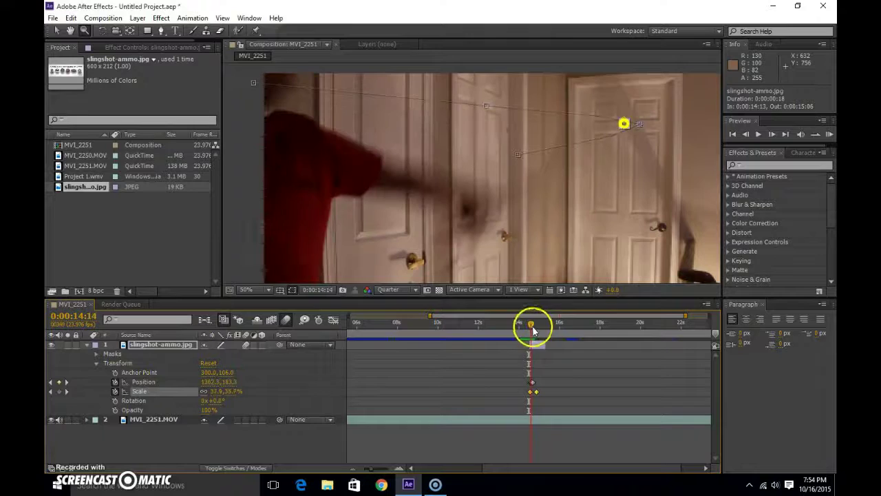
{"action": "scroll", "coordinate": [627, 172], "scroll_direction": "up", "scroll_amount": 2}
{"action": "scroll", "coordinate": [659, 131], "scroll_direction": "down", "scroll_amount": 1}
{"action": "left_click_drag", "start_coordinate": [655, 123], "coordinate": [440, 205]}
{"action": "scroll", "coordinate": [567, 185], "scroll_direction": "up", "scroll_amount": 1}
{"action": "left_click_drag", "start_coordinate": [660, 166], "coordinate": [468, 208]}
{"action": "scroll", "coordinate": [506, 176], "scroll_direction": "up", "scroll_amount": 1}
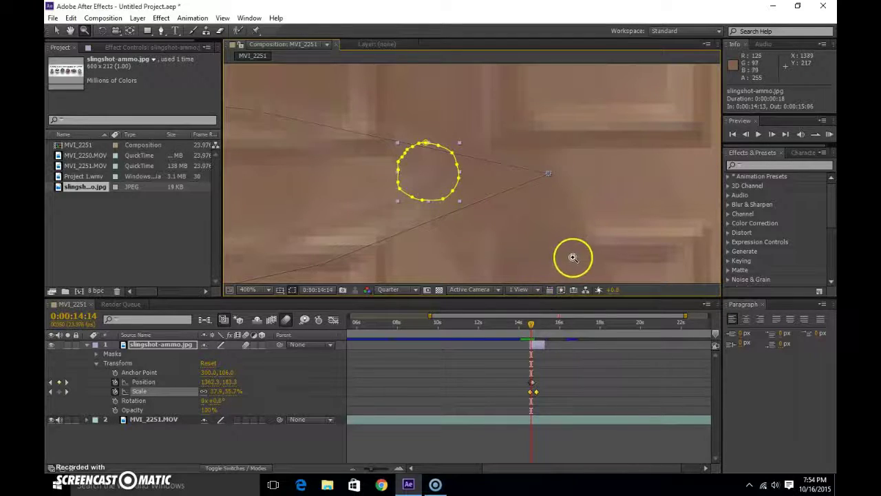
{"action": "left_click", "coordinate": [746, 135]}
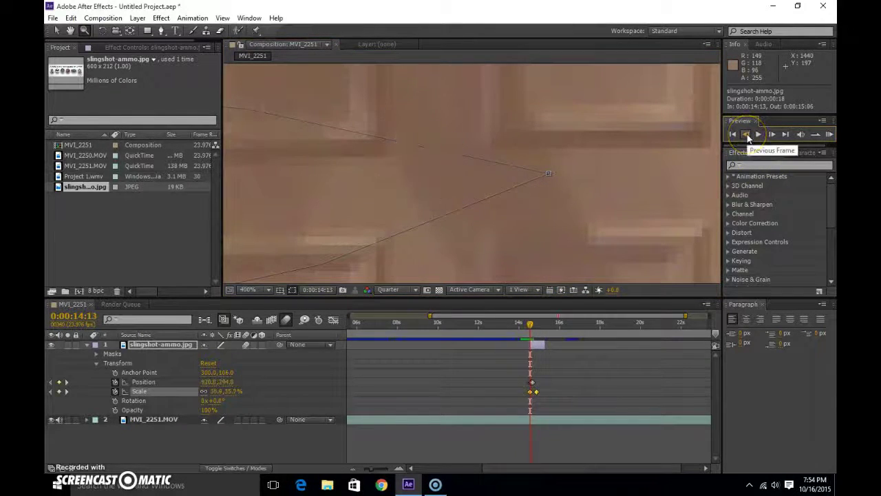
{"action": "scroll", "coordinate": [370, 155], "scroll_direction": "down", "scroll_amount": 4}
{"action": "scroll", "coordinate": [425, 156], "scroll_direction": "up", "scroll_amount": 1}
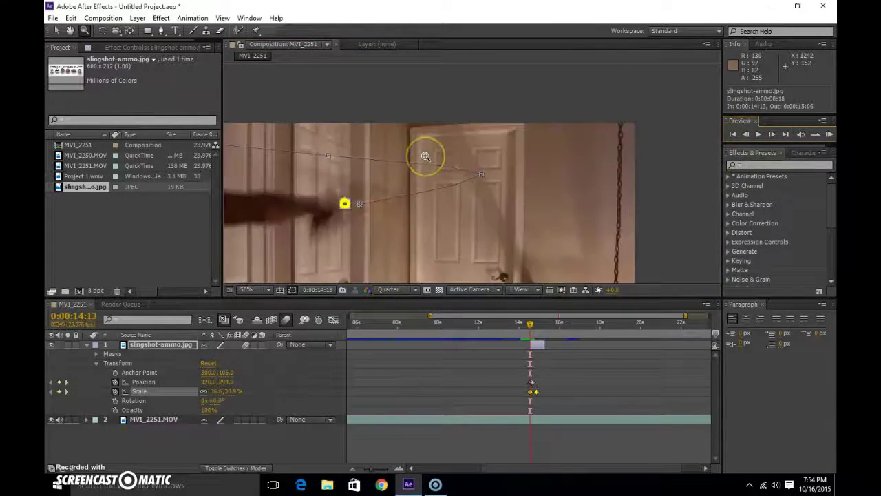
{"action": "left_click", "coordinate": [425, 156]}
{"action": "left_click", "coordinate": [413, 211], "text": "alt"}
{"action": "left_click", "coordinate": [421, 204]}
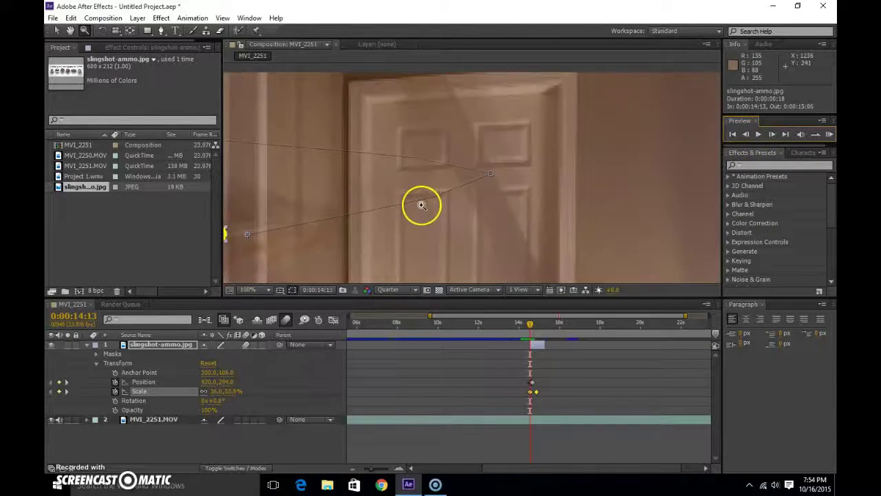
Step: Nudge the ball at 0:00:14:14 to a position of about 1359.5, 181.8
{"action": "left_click", "coordinate": [770, 138]}
{"action": "left_click", "coordinate": [458, 204]}
{"action": "left_click", "coordinate": [460, 205]}
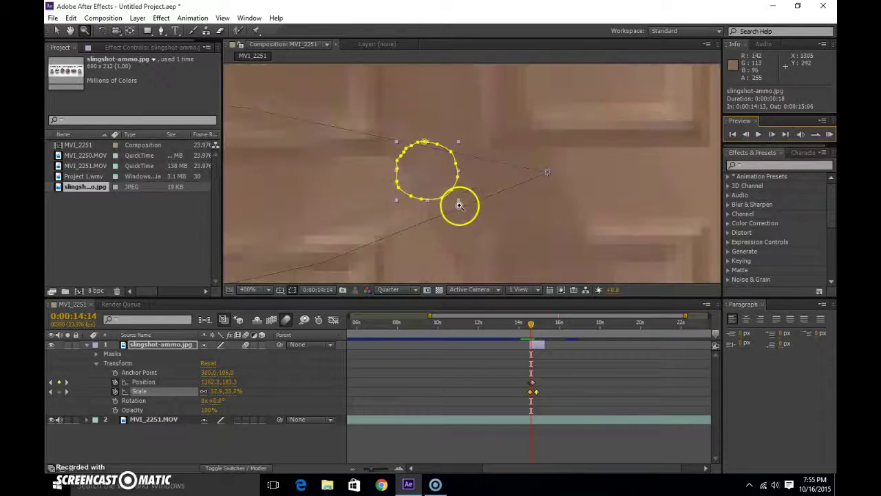
{"action": "left_click", "coordinate": [58, 32]}
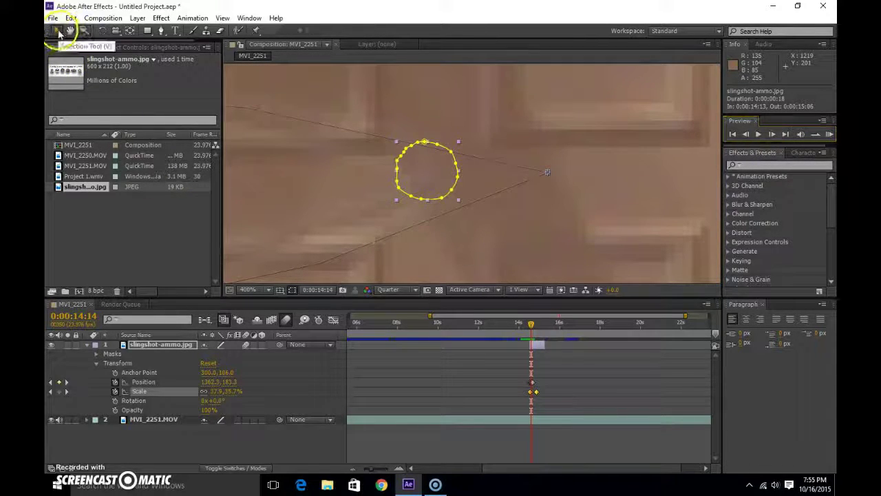
{"action": "left_click_drag", "start_coordinate": [459, 205], "coordinate": [453, 201]}
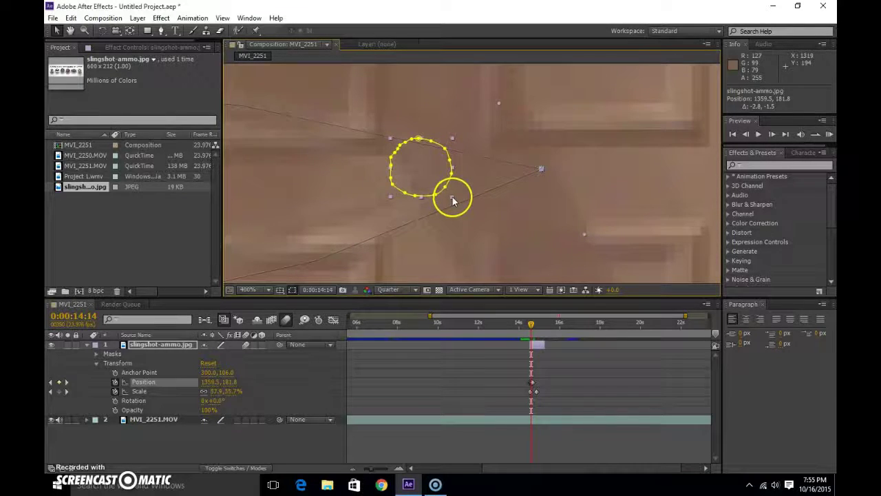
{"action": "double_click", "coordinate": [418, 163]}
{"action": "scroll", "coordinate": [315, 152], "scroll_direction": "down", "scroll_amount": 2}
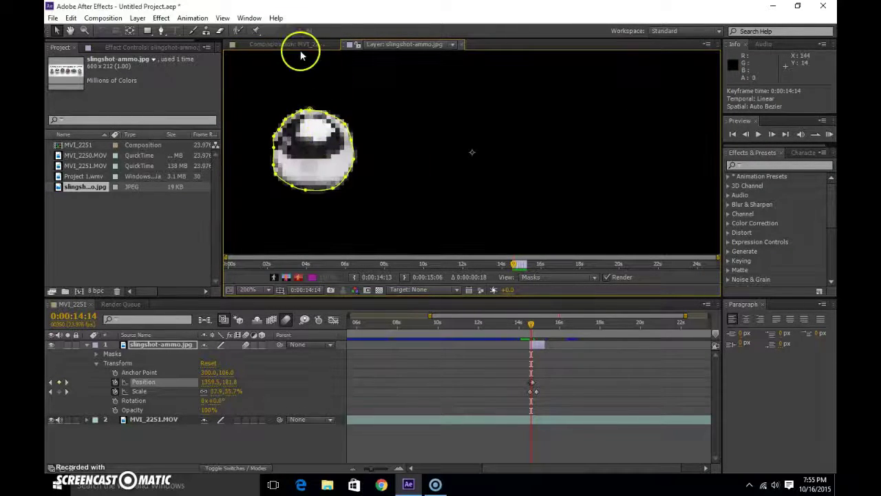
{"action": "left_click", "coordinate": [305, 44]}
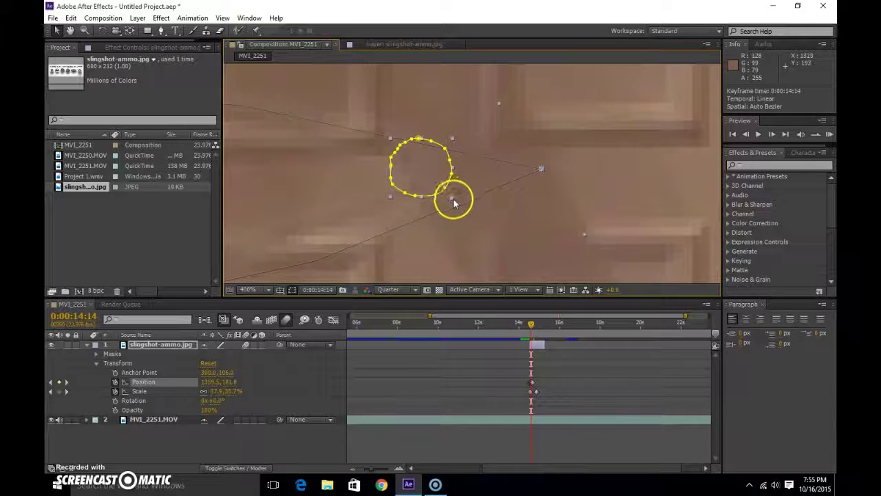
Step: Scale the ball down to about 13.0, 11.8% at 0:00:14:14
{"action": "left_click", "coordinate": [140, 391]}
{"action": "left_click_drag", "start_coordinate": [452, 200], "coordinate": [508, 188]}
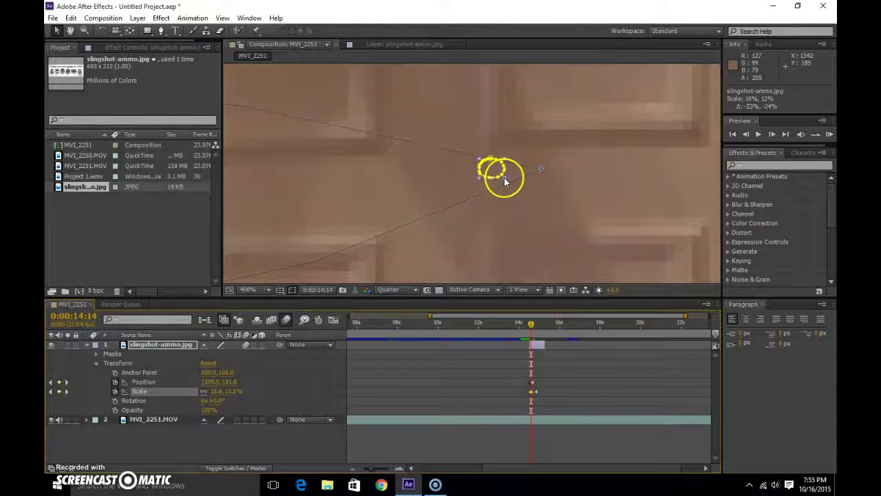
{"action": "left_click_drag", "start_coordinate": [508, 176], "coordinate": [510, 178]}
Step: Nudge the ball at 0:00:14:15 to a position of about 802.4, 115.5, undoing the stray edit to its mask path
{"action": "left_click", "coordinate": [772, 134]}
{"action": "scroll", "coordinate": [348, 191], "scroll_direction": "down", "scroll_amount": 1}
{"action": "left_click_drag", "start_coordinate": [358, 191], "coordinate": [629, 186]}
{"action": "left_click_drag", "start_coordinate": [457, 167], "coordinate": [432, 179]}
{"action": "scroll", "coordinate": [419, 217], "scroll_direction": "up", "scroll_amount": 1}
{"action": "left_click", "coordinate": [406, 198]}
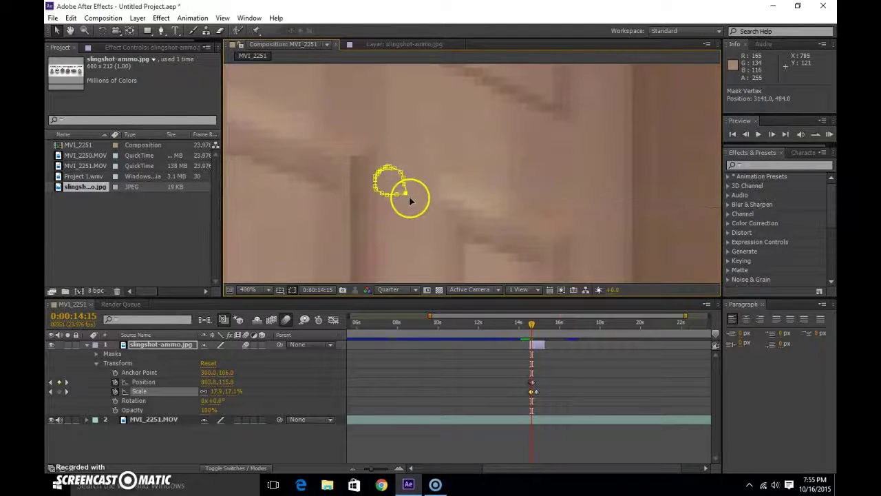
{"action": "key", "text": "ctrl+z"}
{"action": "key", "text": "period"}
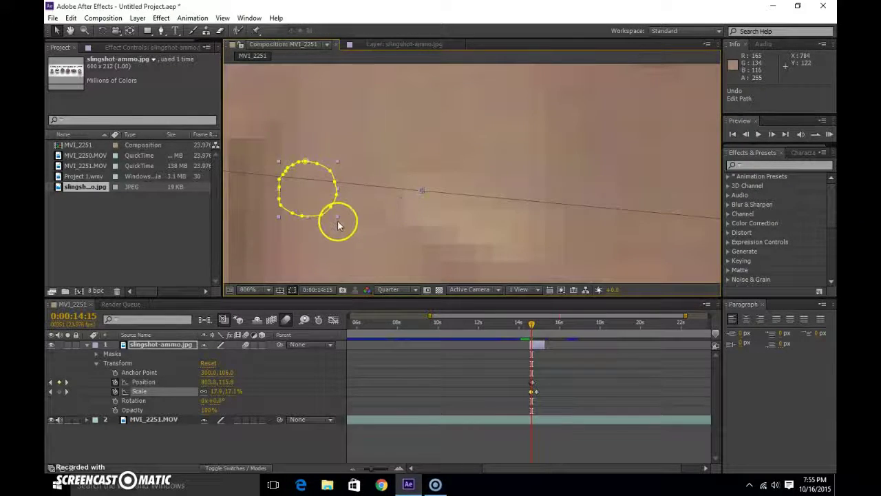
{"action": "left_click_drag", "start_coordinate": [339, 220], "coordinate": [342, 219]}
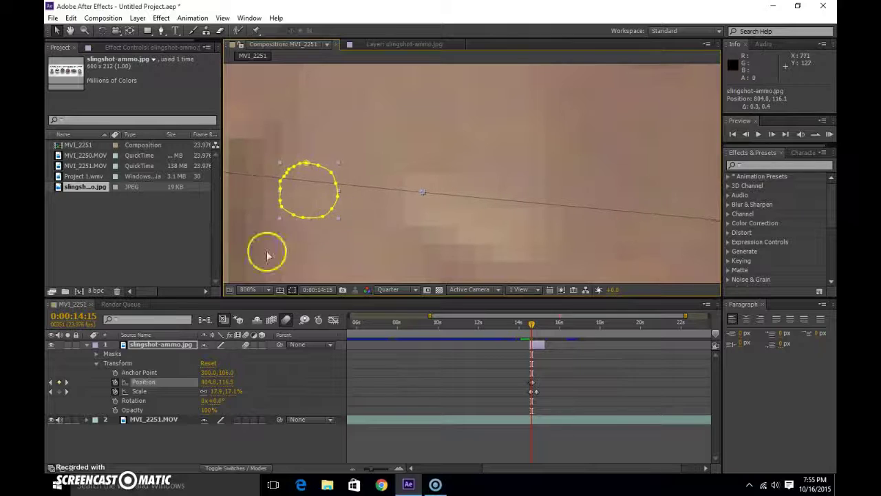
{"action": "left_click", "coordinate": [169, 392]}
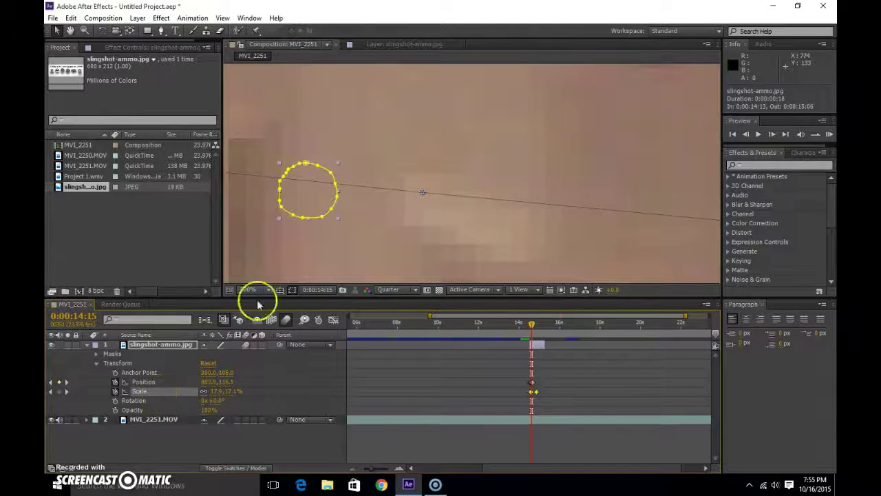
{"action": "left_click_drag", "start_coordinate": [337, 221], "coordinate": [335, 219]}
{"action": "left_click", "coordinate": [532, 343]}
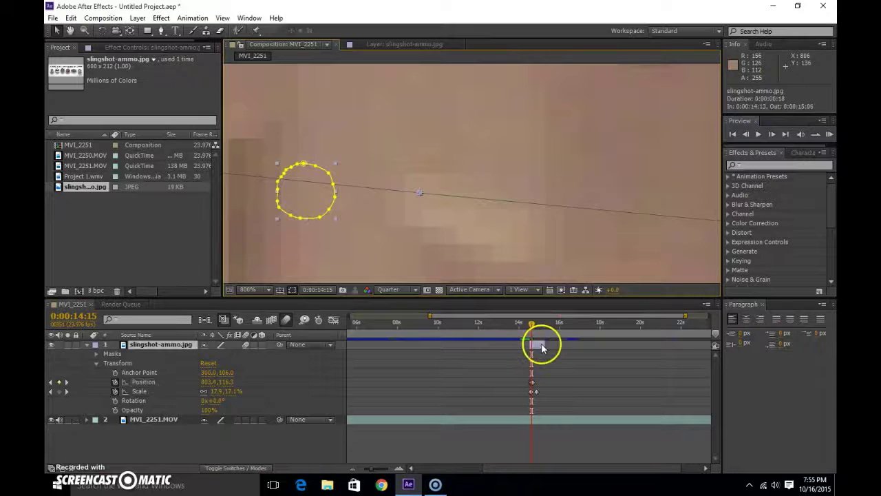
{"action": "mouse_move", "coordinate": [337, 222]}
{"action": "left_mouse_down"}
{"action": "mouse_move", "coordinate": [346, 227]}
{"action": "mouse_move", "coordinate": [333, 215]}
{"action": "left_mouse_up"}
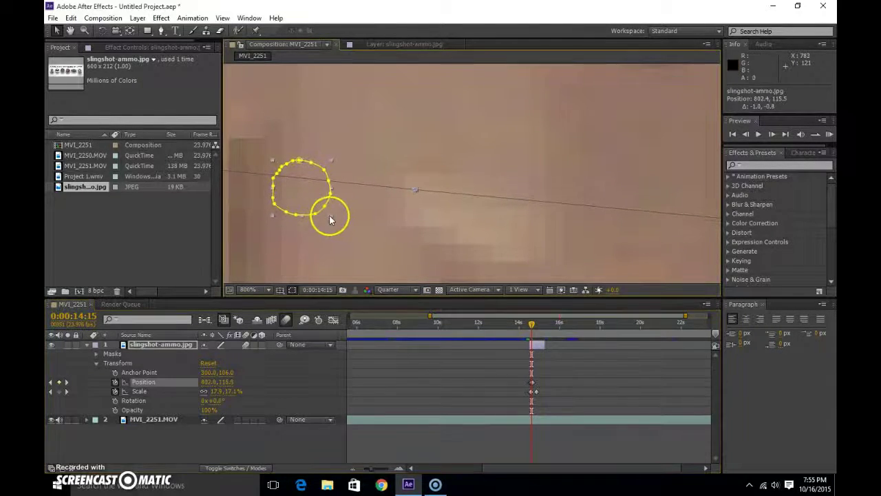
Step: Review the ball's path and size frame by frame from 0:00:14:14 to 0:00:15:01
{"action": "scroll", "coordinate": [333, 215], "scroll_direction": "down", "scroll_amount": 4}
{"action": "scroll", "coordinate": [423, 221], "scroll_direction": "up", "scroll_amount": 3}
{"action": "scroll", "coordinate": [428, 216], "scroll_direction": "down", "scroll_amount": 5}
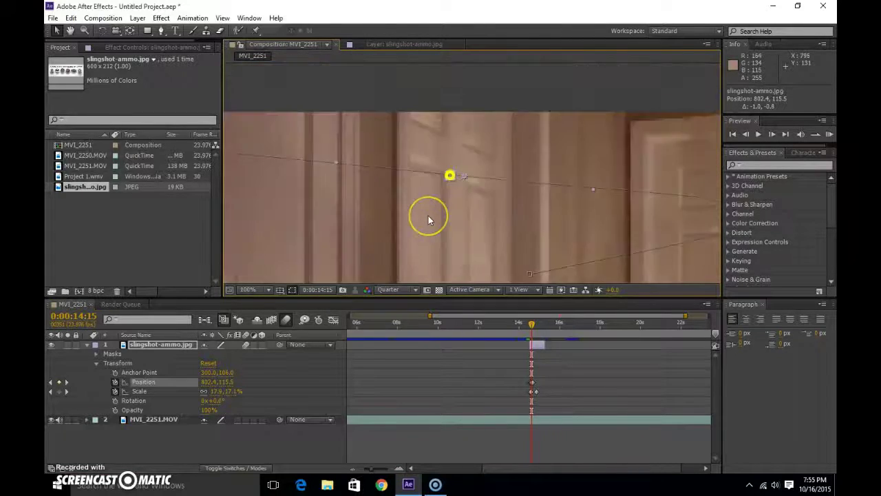
{"action": "scroll", "coordinate": [428, 216], "scroll_direction": "up", "scroll_amount": 3}
{"action": "left_click_drag", "start_coordinate": [534, 327], "coordinate": [534, 327]}
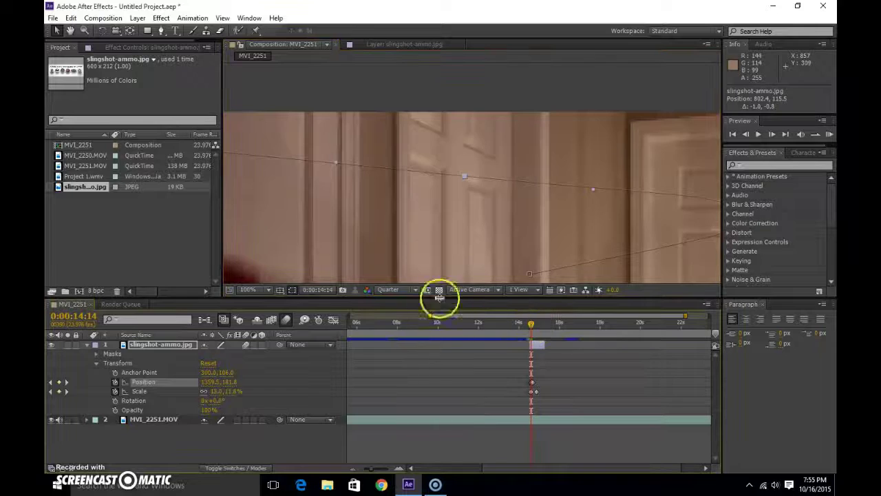
{"action": "scroll", "coordinate": [516, 236], "scroll_direction": "down", "scroll_amount": 4}
{"action": "scroll", "coordinate": [537, 236], "scroll_direction": "up", "scroll_amount": 2}
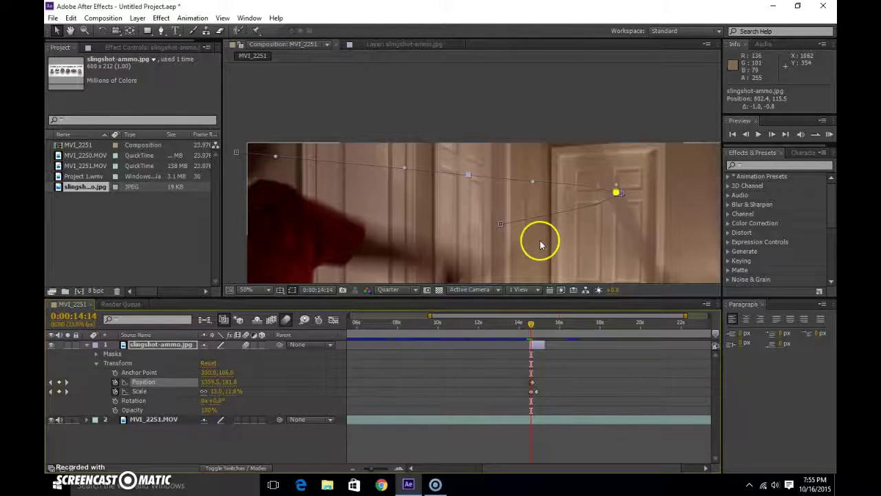
{"action": "left_click", "coordinate": [772, 135]}
{"action": "left_click", "coordinate": [772, 134]}
{"action": "left_click", "coordinate": [772, 135]}
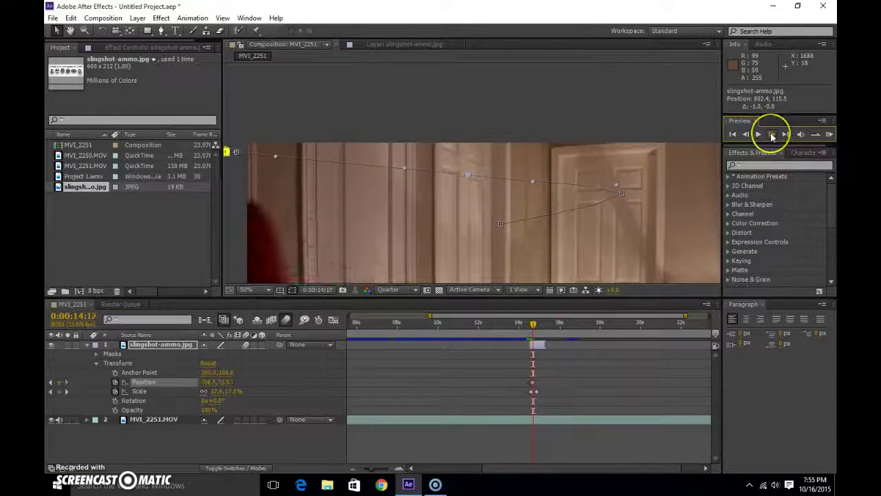
{"action": "left_click", "coordinate": [771, 134]}
{"action": "left_click", "coordinate": [772, 134]}
{"action": "left_click", "coordinate": [772, 134]}
{"action": "left_click", "coordinate": [772, 134]}
{"action": "left_click", "coordinate": [772, 135]}
{"action": "left_click", "coordinate": [772, 135]}
{"action": "left_click_drag", "start_coordinate": [224, 154], "coordinate": [249, 155]}
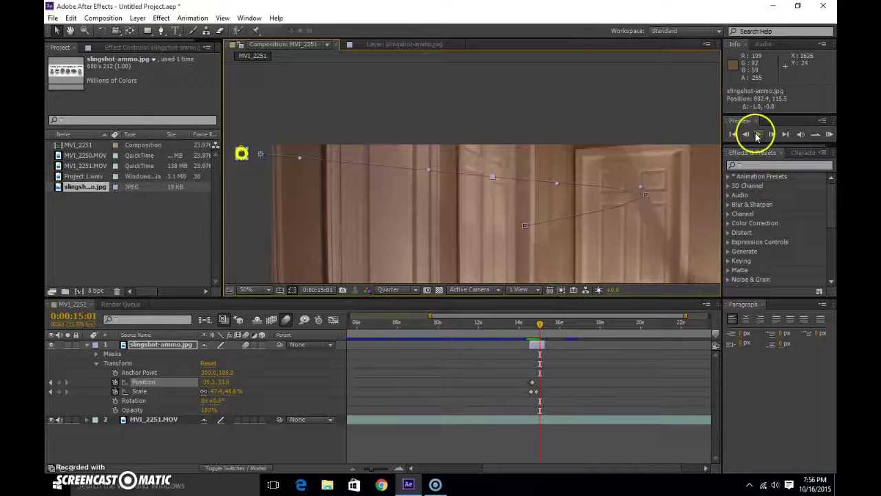
Step: Select the Scale keyframe at 0:00:14:21 and check the ball's size frame by frame from around 0:00:14:14 to 0:00:14:19
{"action": "left_click", "coordinate": [535, 392]}
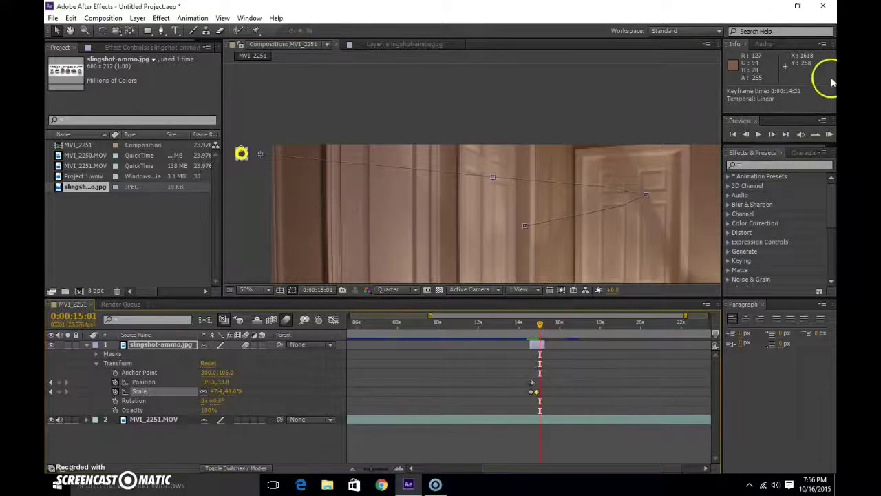
{"action": "left_click", "coordinate": [746, 135]}
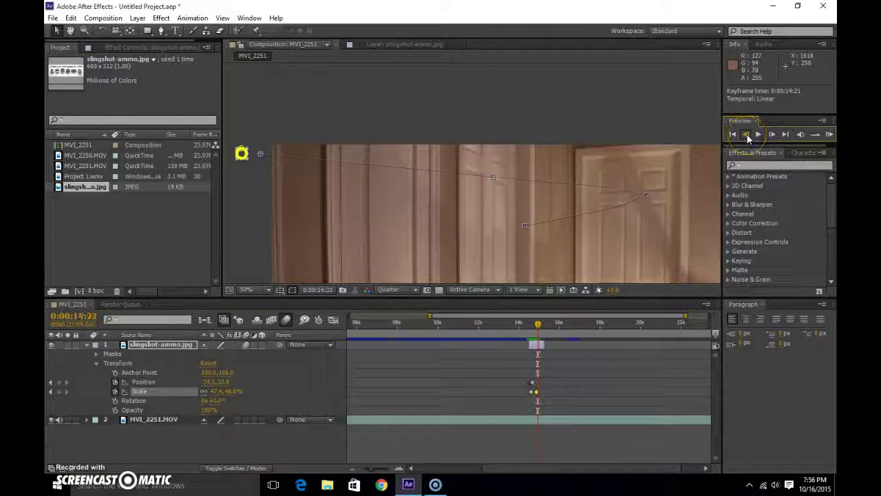
{"action": "left_click", "coordinate": [746, 134]}
{"action": "left_click", "coordinate": [747, 135]}
{"action": "left_click", "coordinate": [746, 135]}
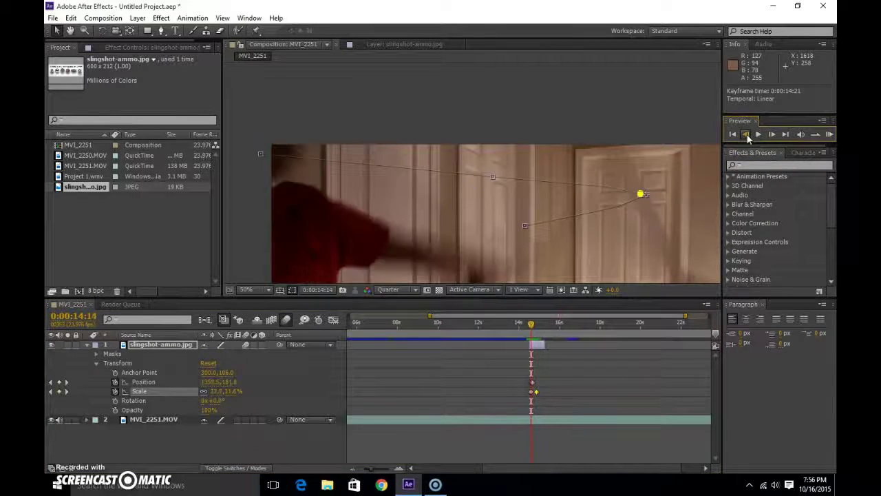
{"action": "left_click", "coordinate": [747, 135]}
{"action": "left_click", "coordinate": [772, 136]}
{"action": "left_click", "coordinate": [773, 136]}
{"action": "left_click", "coordinate": [773, 136]}
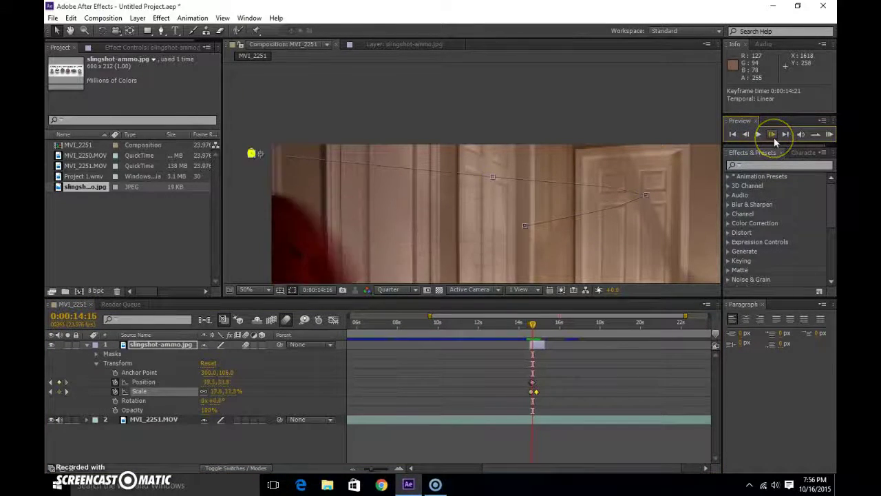
{"action": "left_click", "coordinate": [773, 136]}
{"action": "left_click", "coordinate": [773, 136]}
{"action": "left_click", "coordinate": [773, 136]}
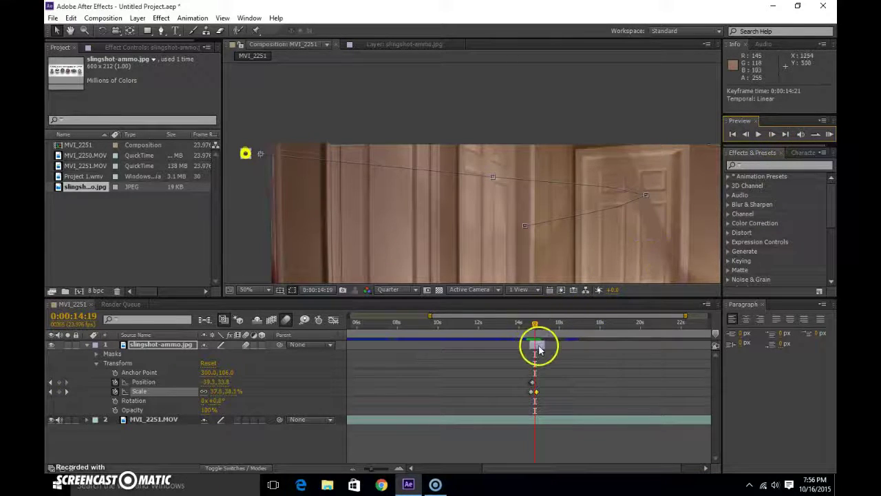
Step: Check the launch from 0:00:14:12 to 0:00:14:14 across the whole frame with the MVI_2251.MOV layer selected
{"action": "left_click_drag", "start_coordinate": [534, 324], "coordinate": [531, 320]}
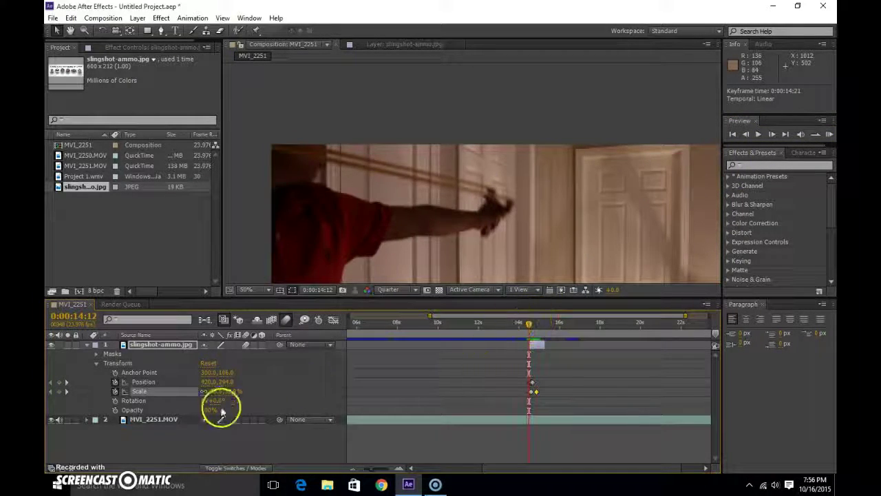
{"action": "left_click", "coordinate": [176, 419]}
{"action": "left_click", "coordinate": [772, 133]}
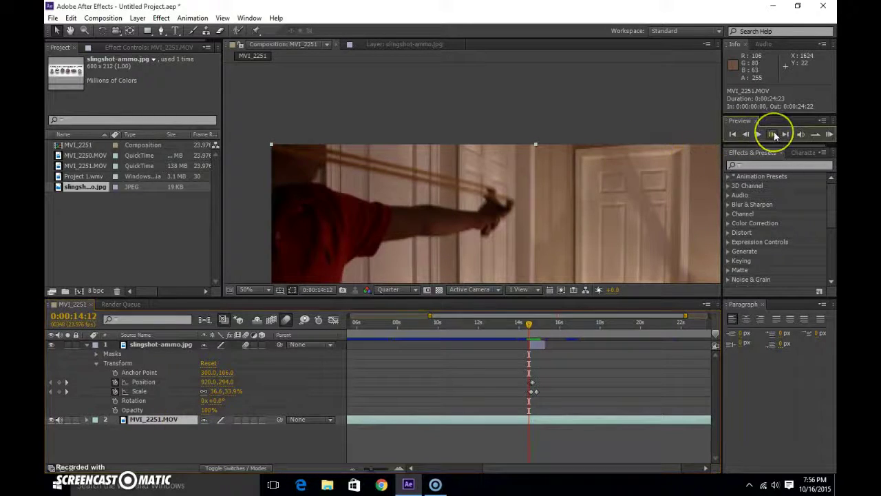
{"action": "left_click", "coordinate": [772, 134]}
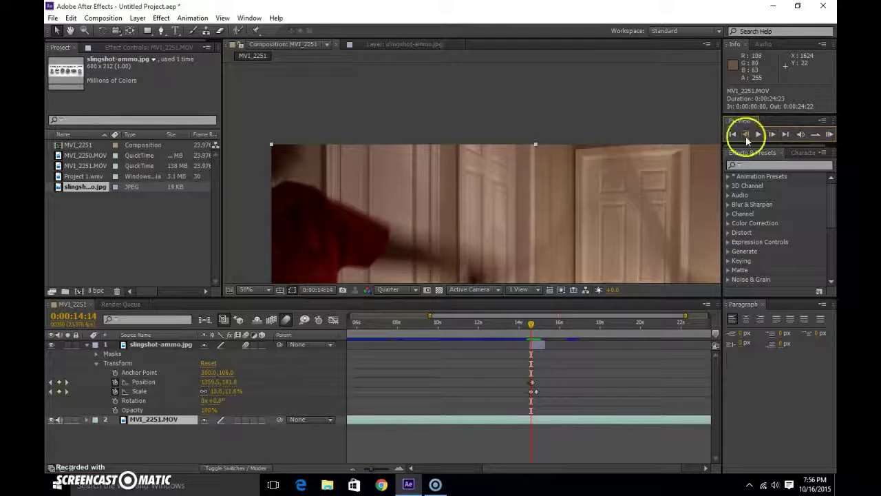
{"action": "scroll", "coordinate": [527, 197], "scroll_direction": "down", "scroll_amount": 2}
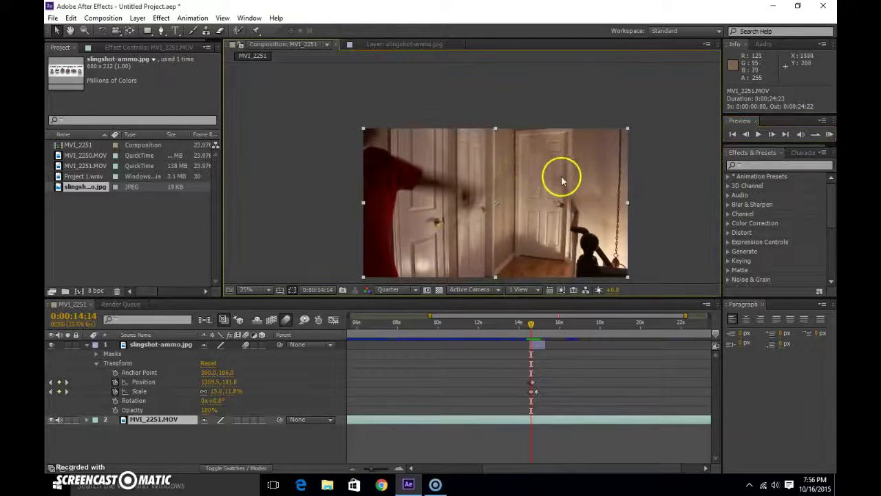
Step: Check the slingshot launch frame by frame at closer view from 0:00:14:14 to 0:00:15:07
{"action": "scroll", "coordinate": [551, 176], "scroll_direction": "up", "scroll_amount": 2}
{"action": "left_click_drag", "start_coordinate": [502, 168], "coordinate": [486, 168]}
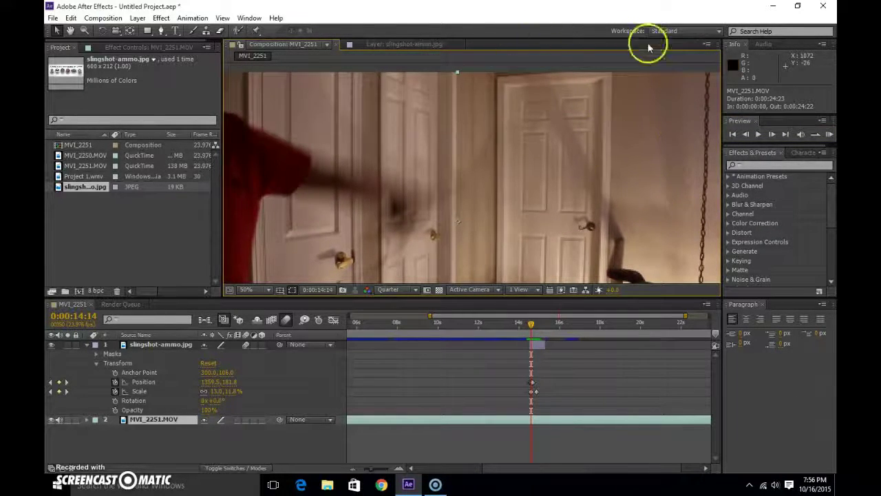
{"action": "left_click", "coordinate": [773, 135]}
{"action": "left_click", "coordinate": [773, 135]}
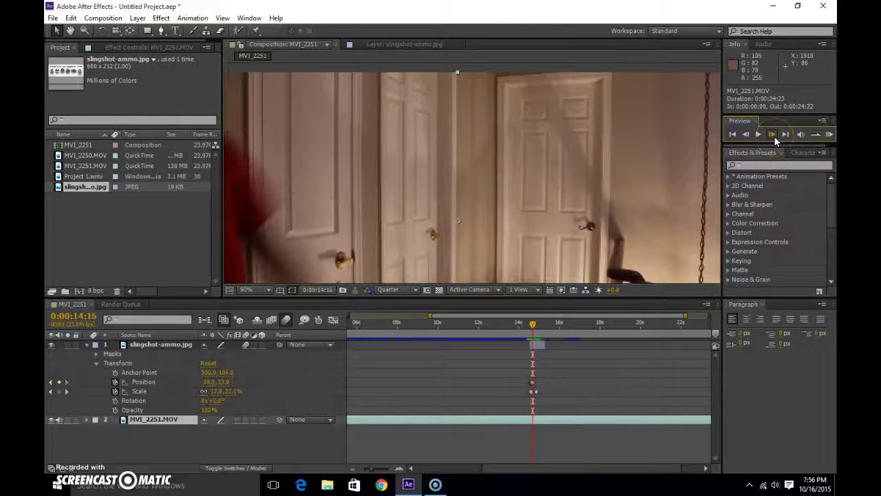
{"action": "left_click", "coordinate": [773, 135]}
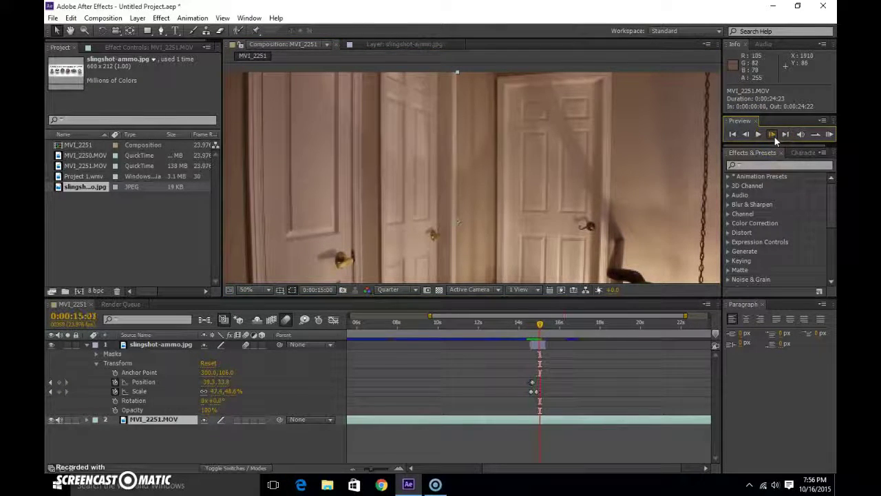
{"action": "left_click", "coordinate": [774, 135]}
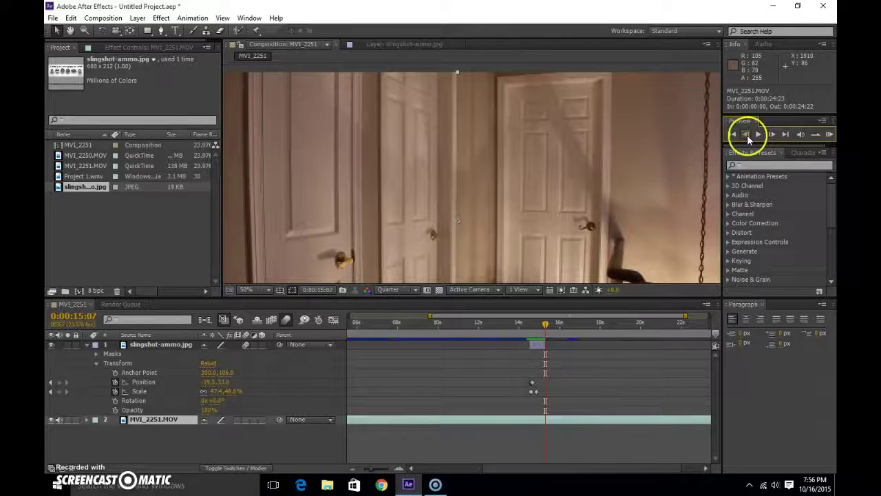
{"action": "scroll", "coordinate": [462, 138], "scroll_direction": "down", "scroll_amount": 4}
{"action": "scroll", "coordinate": [489, 142], "scroll_direction": "up", "scroll_amount": 2}
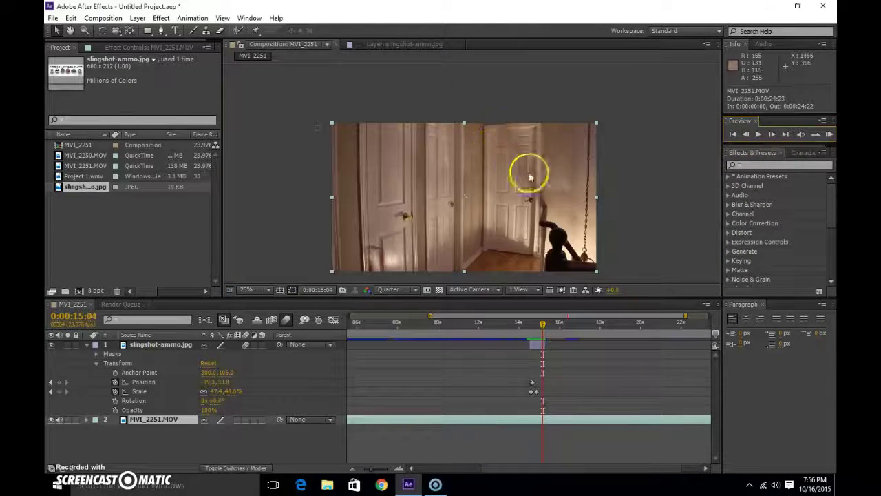
{"action": "scroll", "coordinate": [585, 176], "scroll_direction": "up", "scroll_amount": 2}
{"action": "scroll", "coordinate": [616, 171], "scroll_direction": "down", "scroll_amount": 2}
{"action": "scroll", "coordinate": [616, 170], "scroll_direction": "up", "scroll_amount": 2}
{"action": "scroll", "coordinate": [588, 181], "scroll_direction": "down", "scroll_amount": 2}
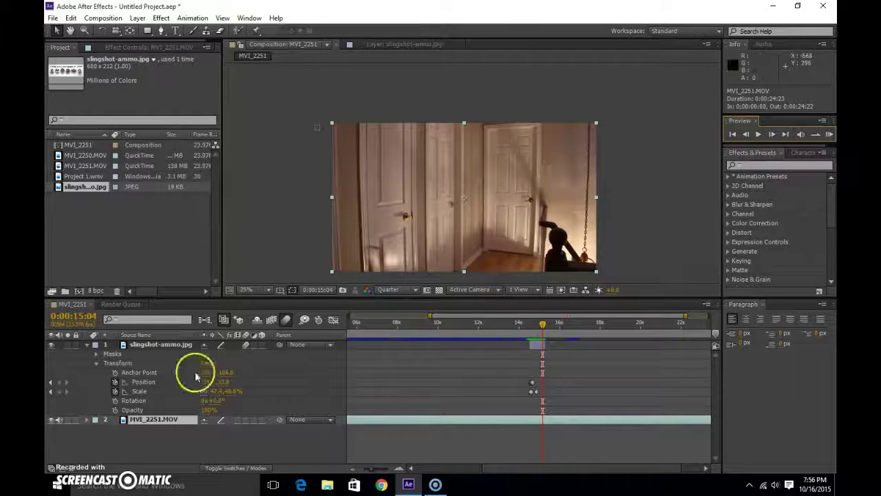
Step: Add the MVI_2250.MOV footage as a layer above slingshot-ammo.jpg and turn off its visibility
{"action": "mouse_move", "coordinate": [543, 326]}
{"action": "left_mouse_down"}
{"action": "mouse_move", "coordinate": [528, 325]}
{"action": "mouse_move", "coordinate": [558, 325]}
{"action": "mouse_move", "coordinate": [530, 321]}
{"action": "mouse_move", "coordinate": [543, 321]}
{"action": "mouse_move", "coordinate": [526, 331]}
{"action": "mouse_move", "coordinate": [535, 324]}
{"action": "left_mouse_up"}
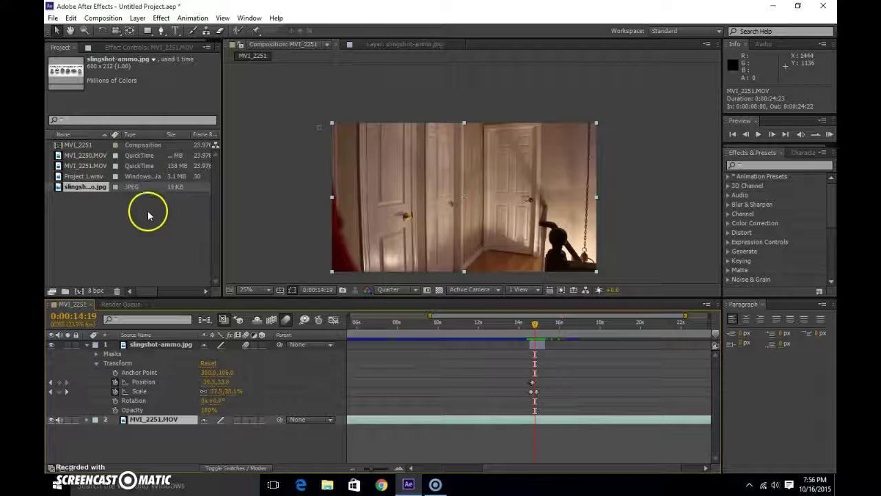
{"action": "left_click", "coordinate": [81, 167]}
{"action": "left_click", "coordinate": [82, 155]}
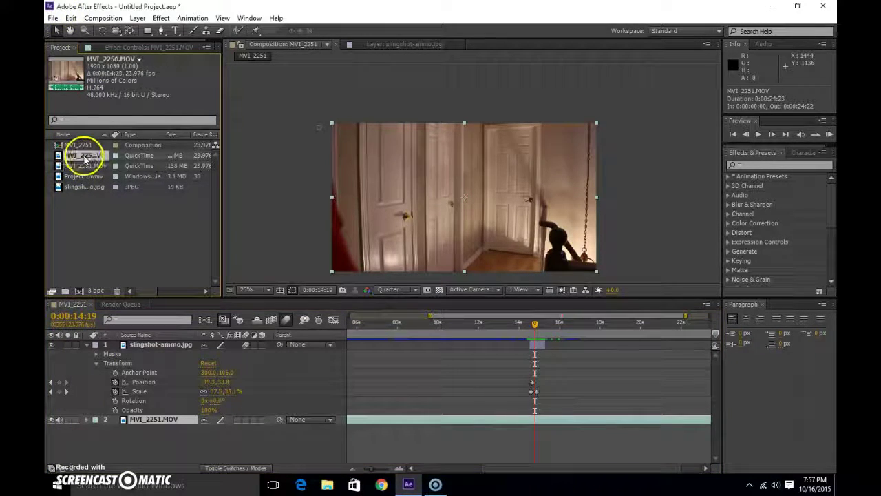
{"action": "left_click", "coordinate": [86, 166]}
{"action": "left_click_drag", "start_coordinate": [88, 156], "coordinate": [157, 349]}
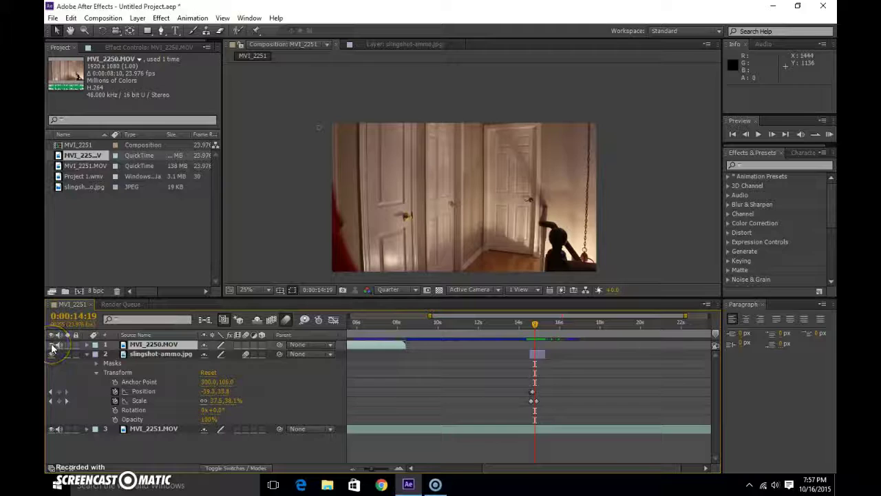
Step: View the MVI_2250.MOV layer on its own and examine its footage between 0:00:07:06 and 0:00:08:03
{"action": "double_click", "coordinate": [138, 344]}
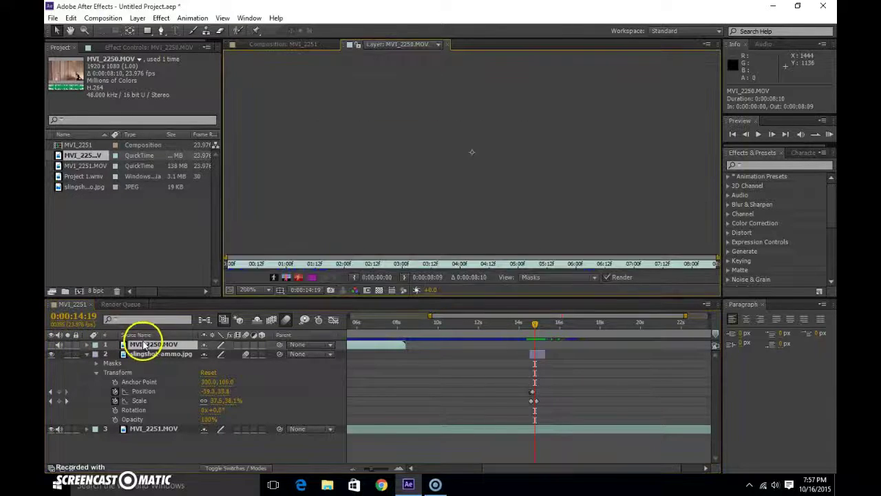
{"action": "left_click_drag", "start_coordinate": [538, 329], "coordinate": [384, 324]}
{"action": "scroll", "coordinate": [521, 152], "scroll_direction": "down", "scroll_amount": 5}
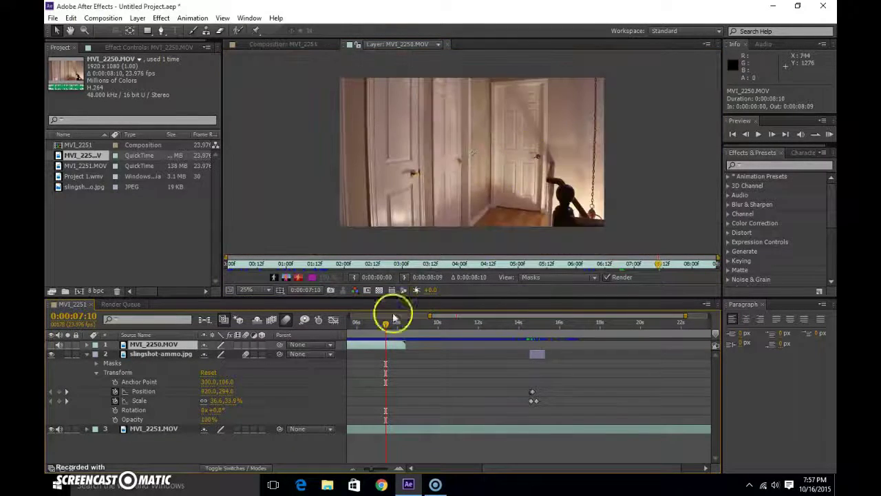
{"action": "left_click_drag", "start_coordinate": [387, 326], "coordinate": [400, 324]}
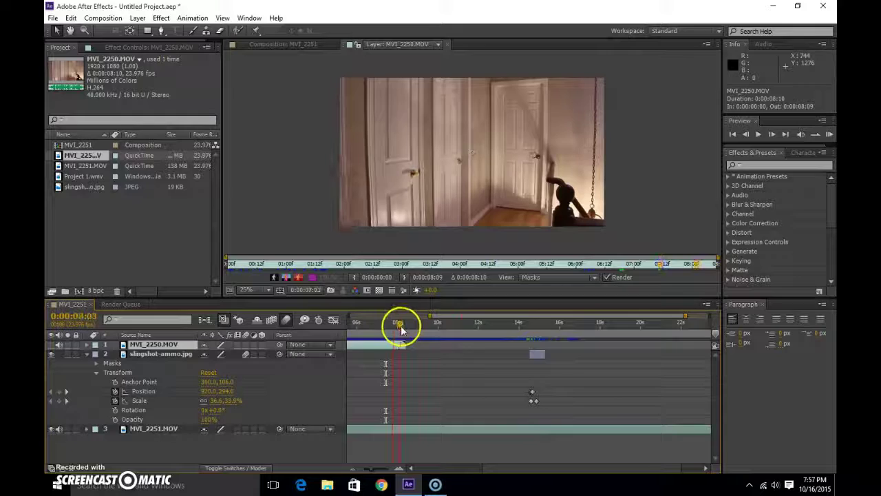
{"action": "left_click", "coordinate": [746, 134]}
{"action": "left_click", "coordinate": [746, 134]}
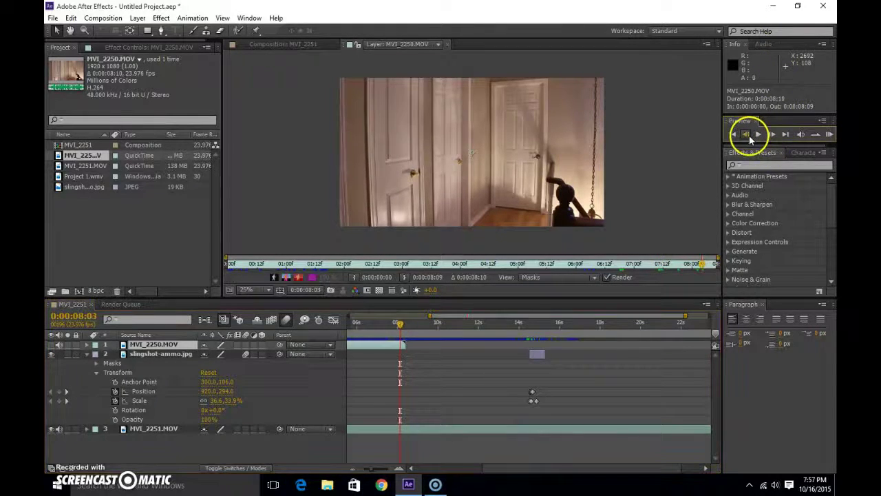
{"action": "left_click", "coordinate": [749, 136]}
{"action": "left_click", "coordinate": [749, 137]}
{"action": "left_click", "coordinate": [749, 136]}
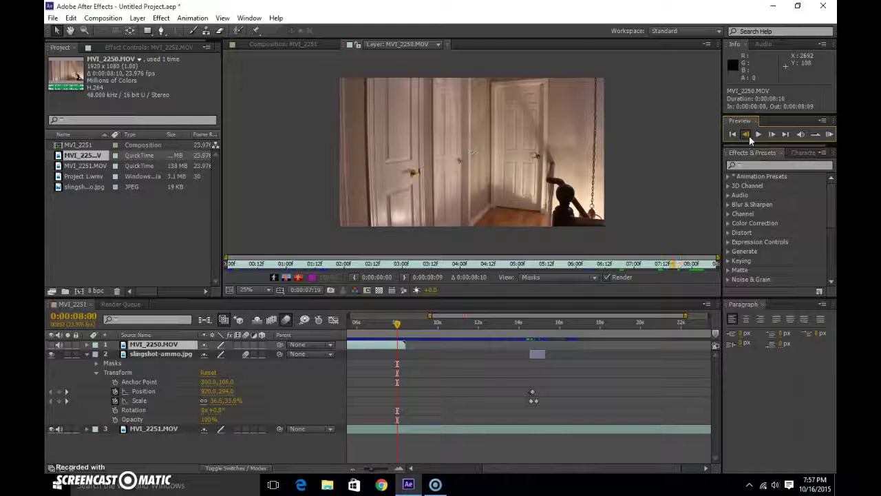
{"action": "left_click", "coordinate": [747, 135]}
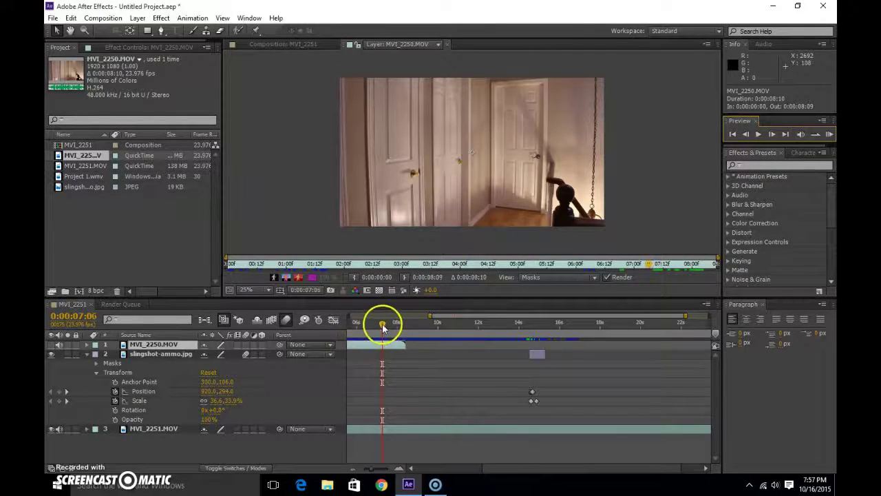
Step: Examine the walk toward the camera in MVI_2250.MOV frame by frame, going forward from 0:00:05:19 past 0:00:06:10
{"action": "left_click", "coordinate": [351, 320]}
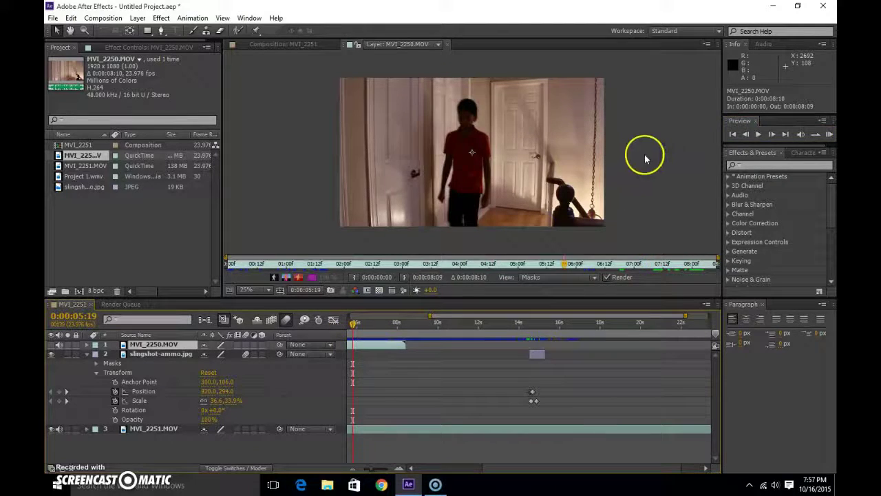
{"action": "left_click", "coordinate": [772, 134]}
{"action": "left_click", "coordinate": [771, 134]}
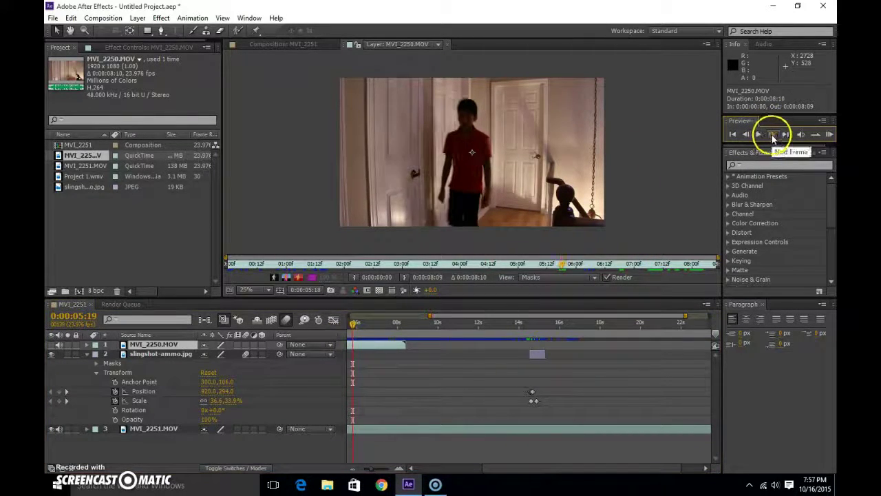
{"action": "left_click", "coordinate": [772, 135]}
{"action": "left_click", "coordinate": [772, 134]}
{"action": "left_click", "coordinate": [772, 134]}
{"action": "left_click", "coordinate": [771, 135]}
{"action": "left_click", "coordinate": [772, 135]}
{"action": "left_click", "coordinate": [772, 134]}
{"action": "left_click", "coordinate": [772, 134]}
{"action": "left_click", "coordinate": [772, 134]}
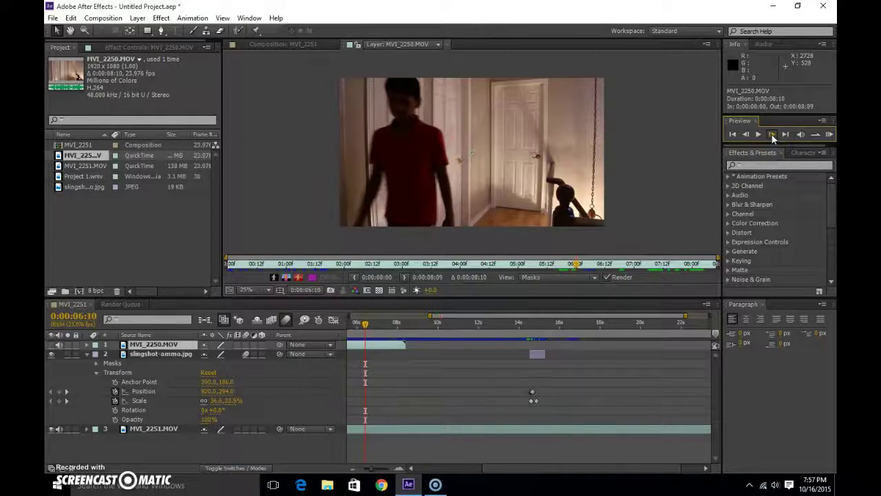
{"action": "left_click", "coordinate": [772, 135]}
{"action": "left_click", "coordinate": [772, 134]}
{"action": "left_click", "coordinate": [772, 134]}
{"action": "left_click", "coordinate": [772, 135]}
Step: Step back through the same walk in MVI_2250.MOV, one frame at a time, to 0:00:05:11
{"action": "left_click", "coordinate": [745, 134]}
{"action": "left_click", "coordinate": [745, 134]}
{"action": "left_click", "coordinate": [745, 134]}
{"action": "left_click", "coordinate": [745, 135]}
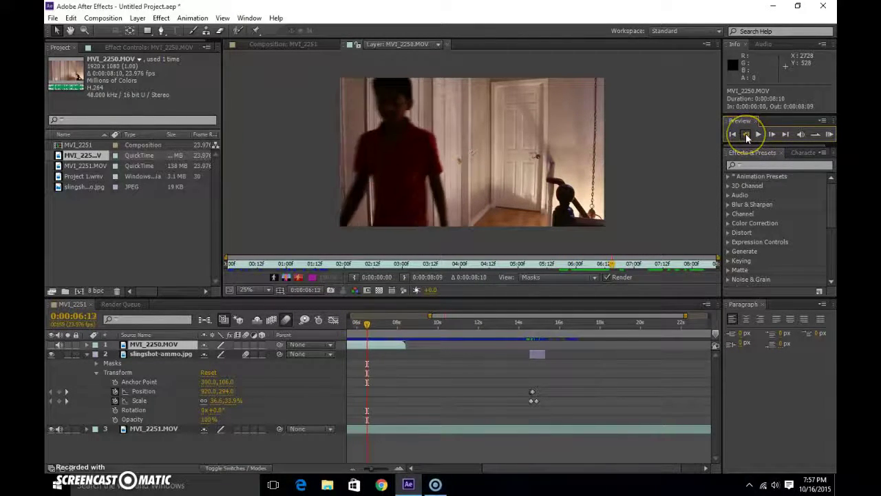
{"action": "left_click", "coordinate": [745, 135]}
{"action": "left_click", "coordinate": [745, 134]}
{"action": "left_click", "coordinate": [745, 134]}
{"action": "left_click", "coordinate": [745, 134]}
{"action": "left_click", "coordinate": [745, 134]}
{"action": "left_click", "coordinate": [745, 134]}
{"action": "left_click", "coordinate": [744, 134]}
{"action": "left_click", "coordinate": [745, 134]}
{"action": "left_click", "coordinate": [745, 134]}
{"action": "left_click", "coordinate": [745, 134]}
{"action": "left_click", "coordinate": [745, 134]}
{"action": "left_click", "coordinate": [745, 135]}
{"action": "left_click", "coordinate": [746, 135]}
{"action": "left_click", "coordinate": [745, 135]}
{"action": "left_click", "coordinate": [746, 135]}
{"action": "left_click", "coordinate": [746, 135]}
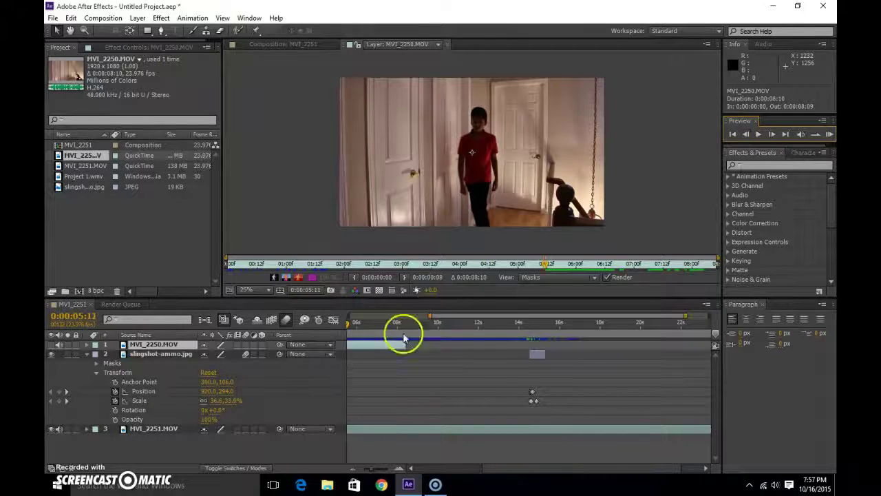
Step: Shift the MVI_2250.MOV layer along the timeline so it starts at 0:00:07:15
{"action": "left_click_drag", "start_coordinate": [373, 345], "coordinate": [528, 340]}
{"action": "left_click_drag", "start_coordinate": [348, 323], "coordinate": [424, 324]}
Step: Step forward through the opening of the shifted MVI_2250.MOV layer up to 0:00:09:10
{"action": "left_click", "coordinate": [773, 134]}
{"action": "left_click", "coordinate": [772, 134]}
{"action": "left_click", "coordinate": [773, 134]}
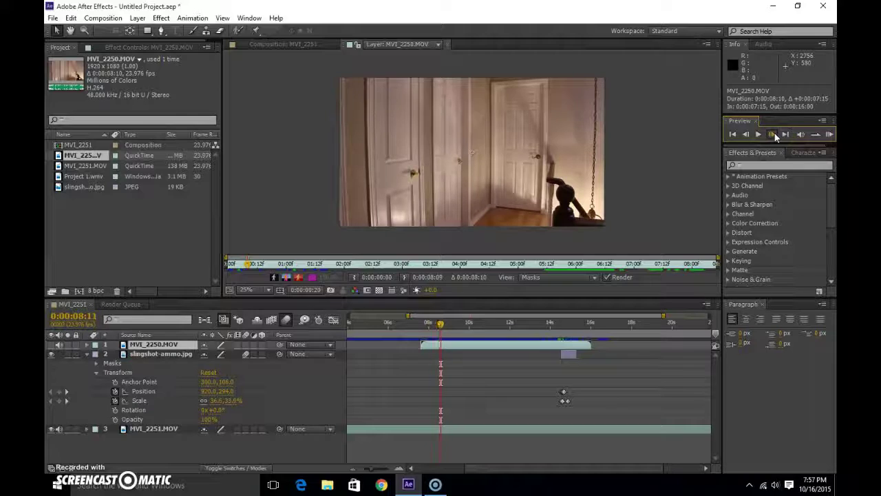
{"action": "left_click", "coordinate": [775, 134]}
{"action": "left_click", "coordinate": [774, 134]}
{"action": "left_click", "coordinate": [775, 134]}
{"action": "left_click", "coordinate": [774, 133]}
{"action": "left_click", "coordinate": [774, 133]}
{"action": "left_click", "coordinate": [774, 134]}
{"action": "left_click", "coordinate": [775, 134]}
{"action": "left_click", "coordinate": [774, 134]}
{"action": "left_click", "coordinate": [774, 134]}
{"action": "left_click", "coordinate": [775, 133]}
{"action": "left_click", "coordinate": [775, 134]}
{"action": "left_click", "coordinate": [775, 133]}
{"action": "left_click", "coordinate": [775, 133]}
{"action": "left_click", "coordinate": [774, 133]}
{"action": "left_click", "coordinate": [774, 134]}
{"action": "left_click", "coordinate": [775, 134]}
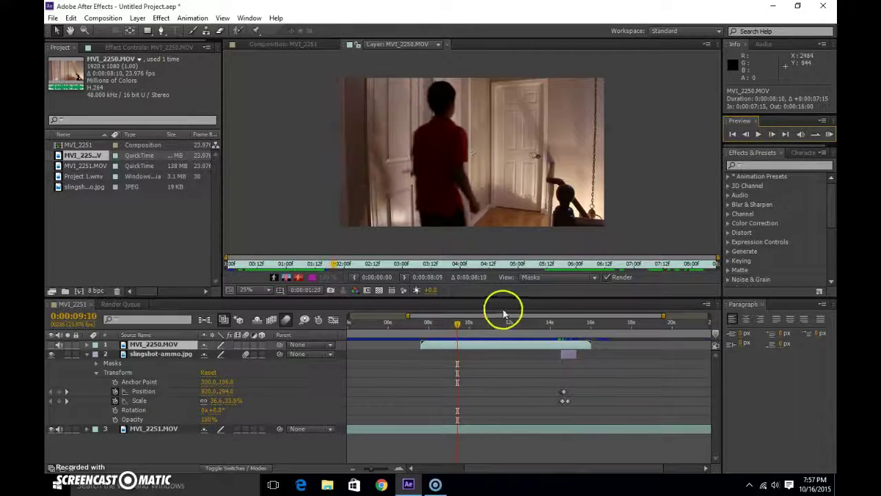
Step: Preview the person's action at the far door around 0:00:11:02, then step back toward 0:00:10:20 to find a cut point
{"action": "left_click_drag", "start_coordinate": [458, 329], "coordinate": [495, 327]}
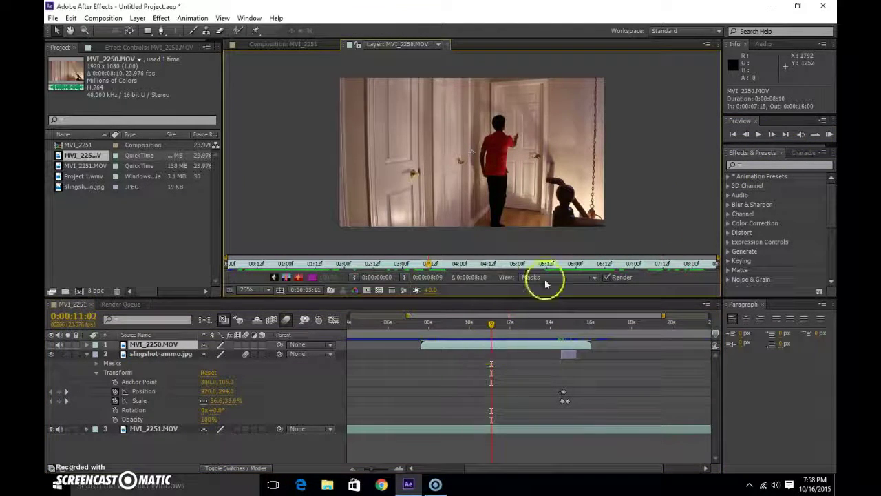
{"action": "left_click", "coordinate": [828, 134]}
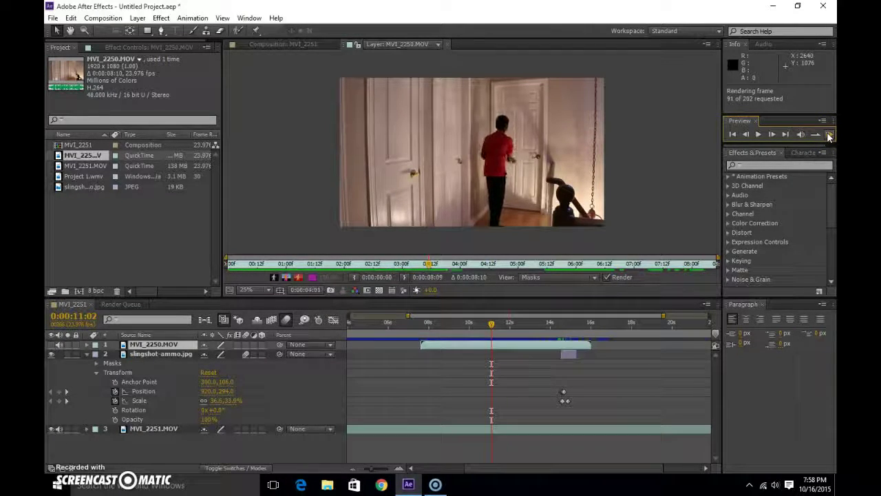
{"action": "left_click", "coordinate": [828, 135]}
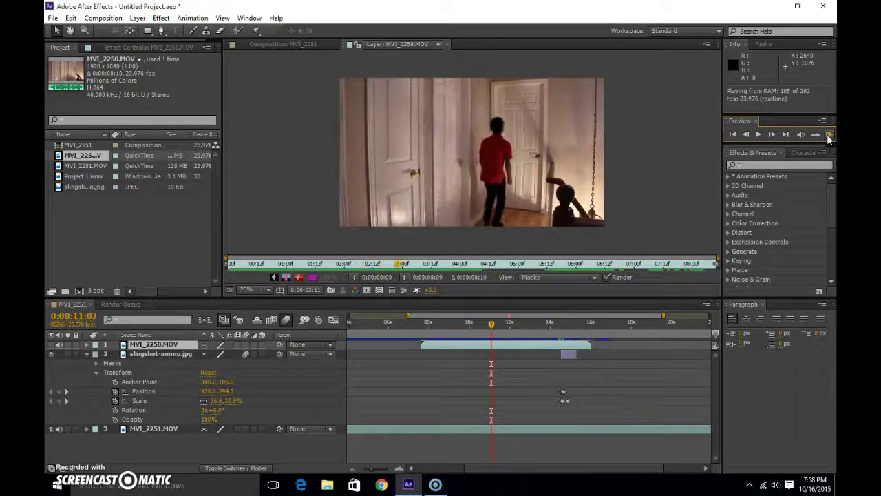
{"action": "left_click", "coordinate": [809, 147]}
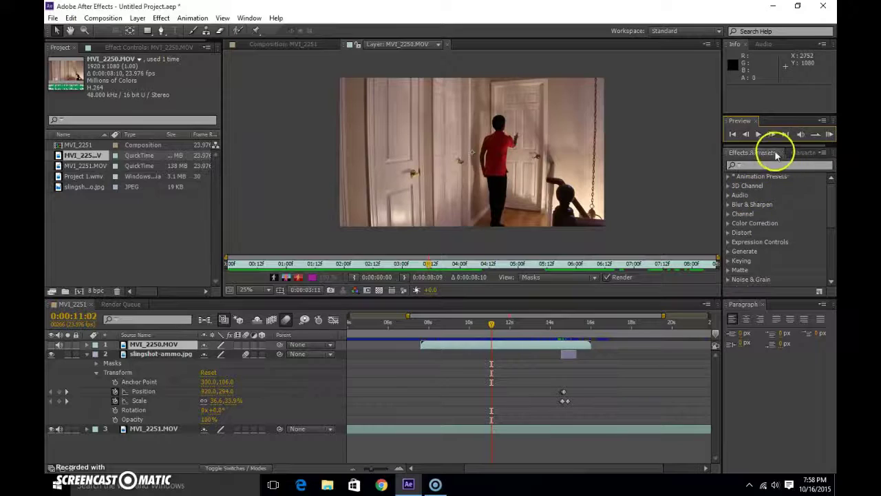
{"action": "left_click", "coordinate": [750, 132]}
{"action": "left_click", "coordinate": [750, 133]}
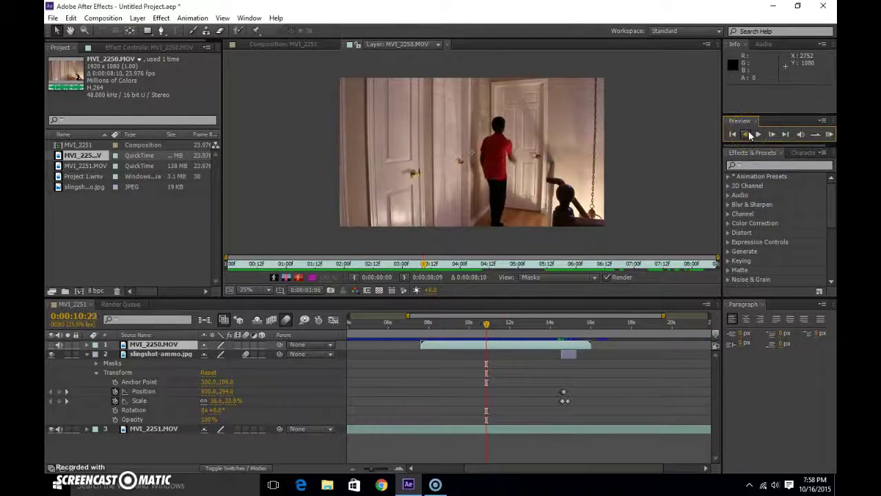
Step: Split the MVI_2250.MOV layer at 0:00:10:20 and delete the part before the cut, dismissing the Save As dialog
{"action": "left_click", "coordinate": [746, 135]}
{"action": "key", "text": "ctrl+d"}
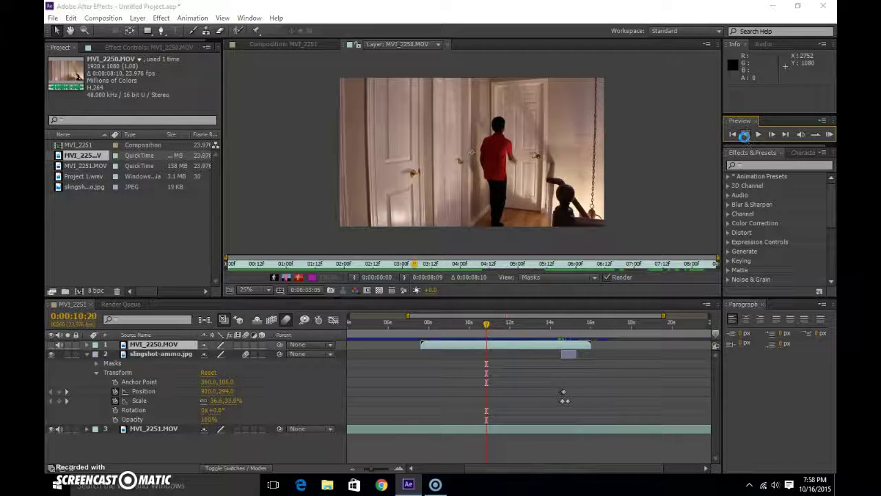
{"action": "key", "text": "ctrl+s"}
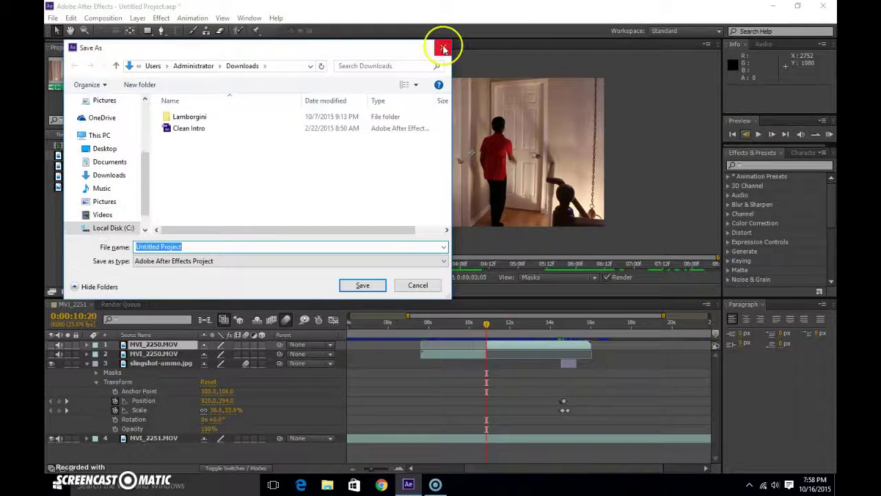
{"action": "left_click", "coordinate": [443, 47]}
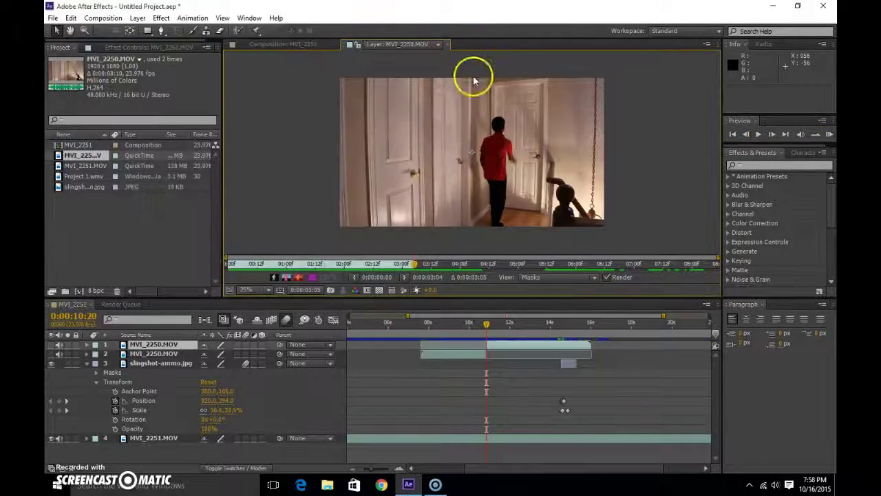
{"action": "left_click", "coordinate": [459, 360]}
{"action": "key", "text": "Delete"}
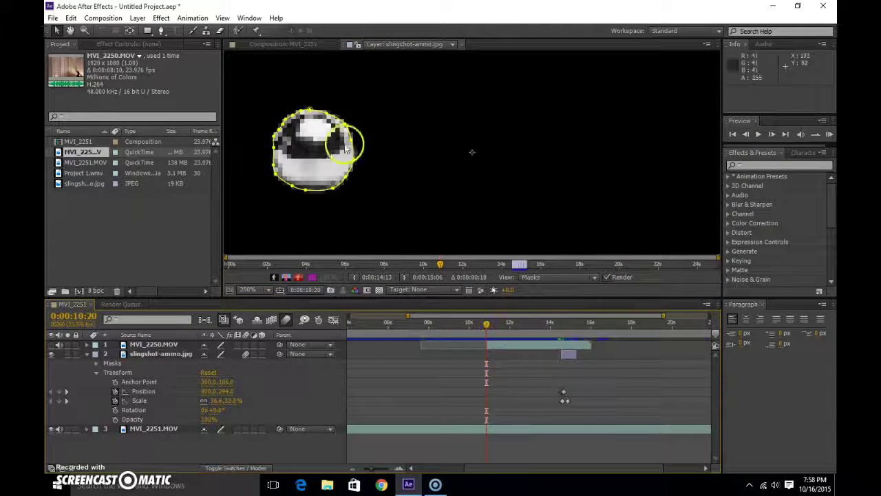
Step: Compare the MVI_2251 composition with the trimmed MVI_2250.MOV layer on its own, examining its footage around 0:00:11:18
{"action": "left_click", "coordinate": [294, 44]}
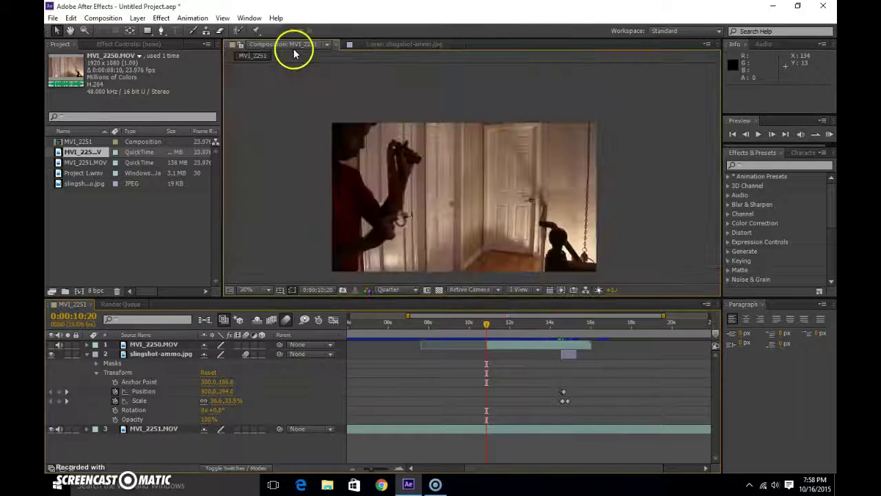
{"action": "left_click", "coordinate": [387, 44]}
{"action": "left_click", "coordinate": [297, 44]}
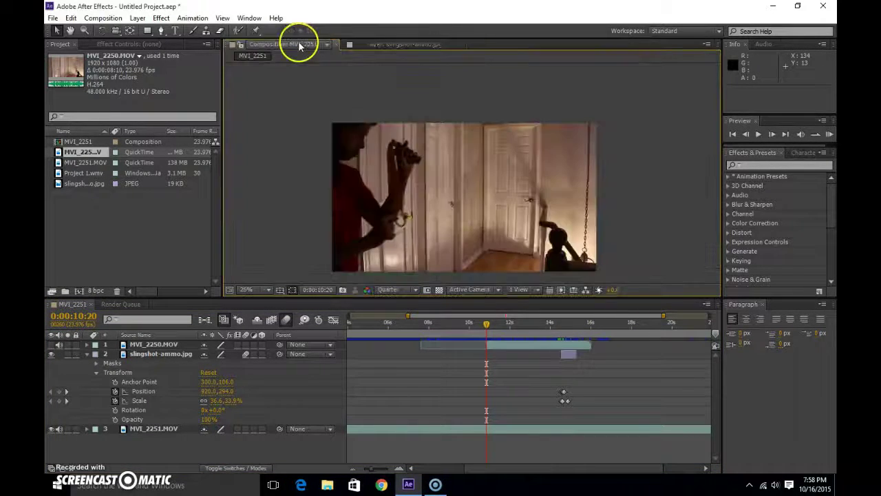
{"action": "left_click_drag", "start_coordinate": [488, 321], "coordinate": [501, 342]}
{"action": "double_click", "coordinate": [502, 344]}
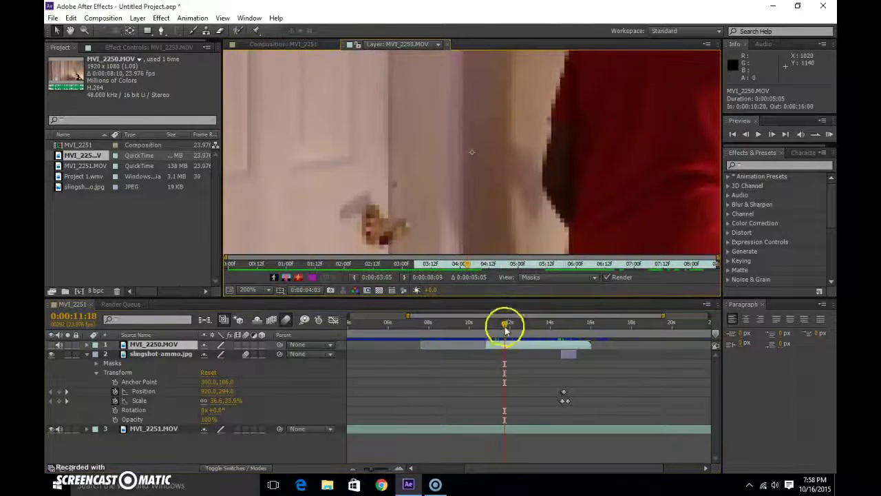
{"action": "scroll", "coordinate": [537, 191], "scroll_direction": "down", "scroll_amount": 5}
{"action": "scroll", "coordinate": [537, 191], "scroll_direction": "up", "scroll_amount": 2}
{"action": "left_click_drag", "start_coordinate": [505, 327], "coordinate": [498, 306]}
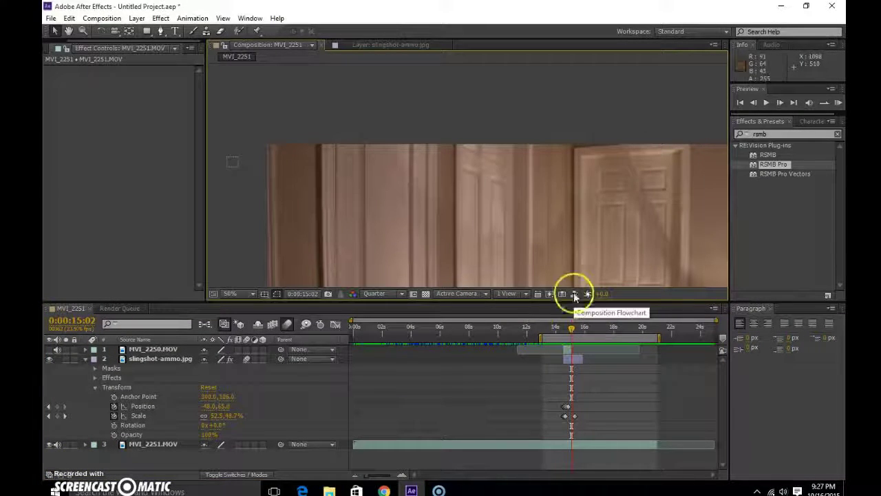
Step: Examine the MVI_2251 frame at 0:00:15:02 up close and as a whole, then select the slingshot-ammo.jpg layer to display its motion path
{"action": "scroll", "coordinate": [565, 200], "scroll_direction": "down", "scroll_amount": 2}
{"action": "left_click_drag", "start_coordinate": [530, 210], "coordinate": [476, 187]}
{"action": "scroll", "coordinate": [480, 186], "scroll_direction": "up", "scroll_amount": 4}
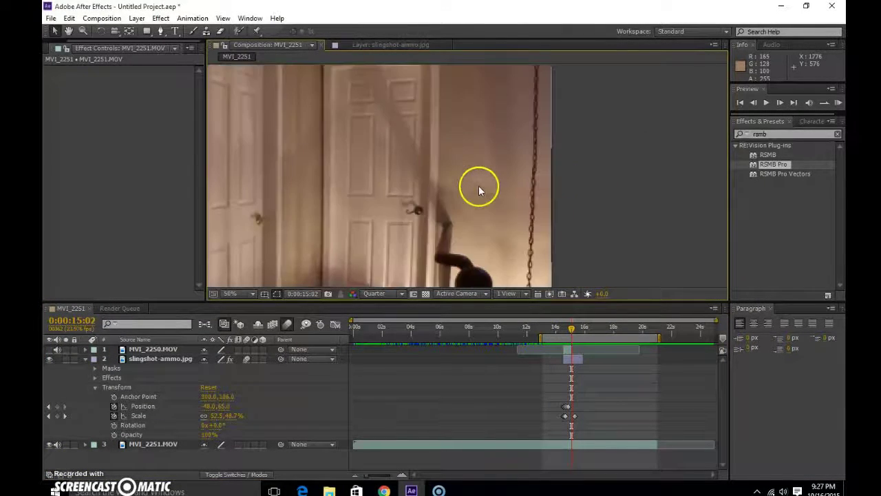
{"action": "scroll", "coordinate": [571, 191], "scroll_direction": "down", "scroll_amount": 4}
{"action": "scroll", "coordinate": [455, 186], "scroll_direction": "up", "scroll_amount": 2}
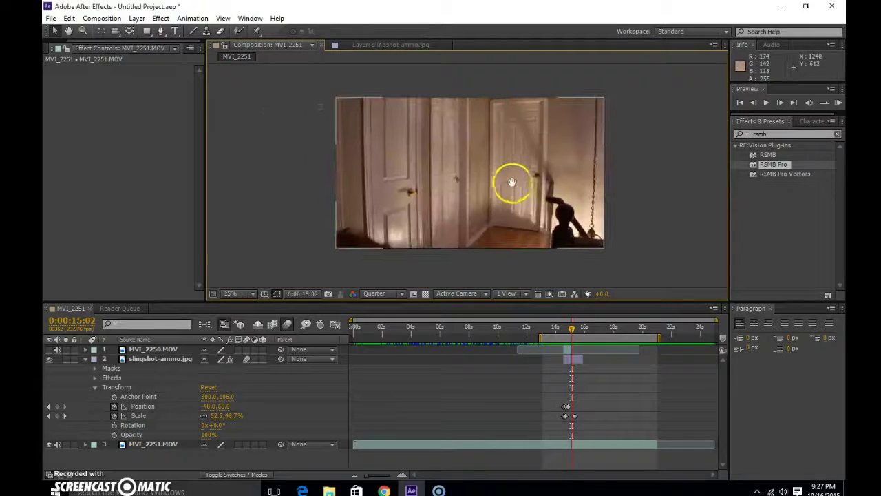
{"action": "left_click", "coordinate": [574, 358]}
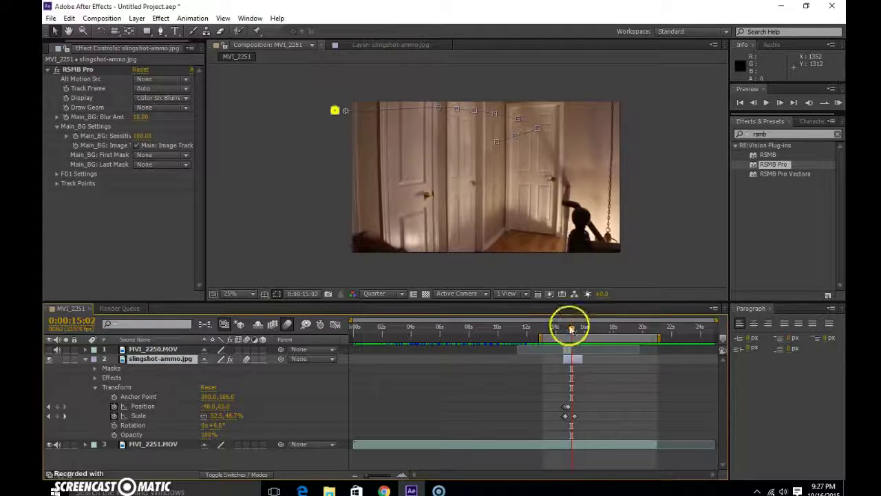
Step: Step back through the ball's flight frame by frame to 0:00:14:13, then forward to 0:00:14:16
{"action": "left_click_drag", "start_coordinate": [571, 329], "coordinate": [567, 330]}
{"action": "left_click", "coordinate": [755, 102]}
{"action": "left_click", "coordinate": [754, 102]}
{"action": "left_click", "coordinate": [753, 102]}
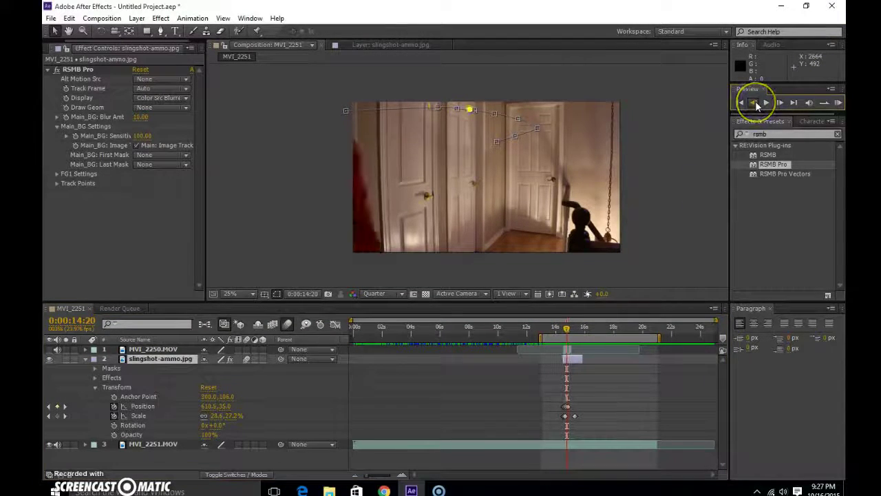
{"action": "left_click", "coordinate": [755, 102]}
{"action": "left_click", "coordinate": [754, 102]}
{"action": "left_click", "coordinate": [756, 100]}
{"action": "left_click", "coordinate": [755, 101]}
{"action": "left_click", "coordinate": [756, 100]}
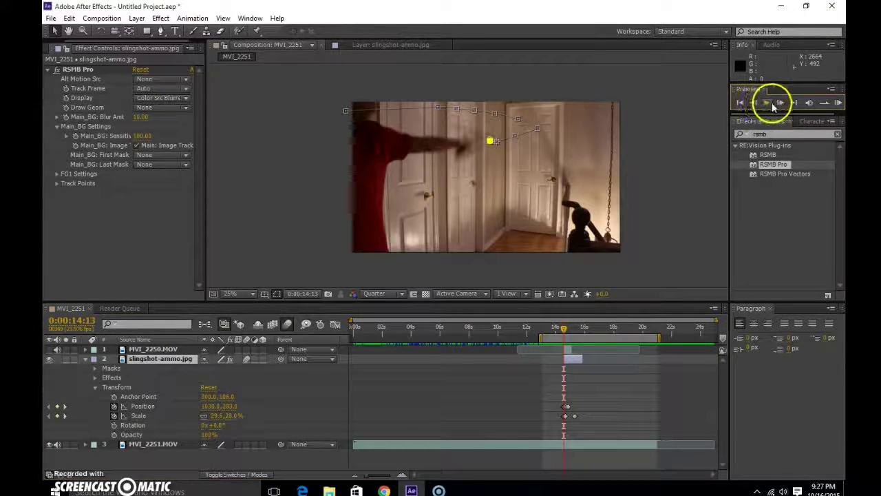
{"action": "left_click", "coordinate": [776, 102]}
{"action": "left_click", "coordinate": [776, 101]}
{"action": "left_click", "coordinate": [777, 102]}
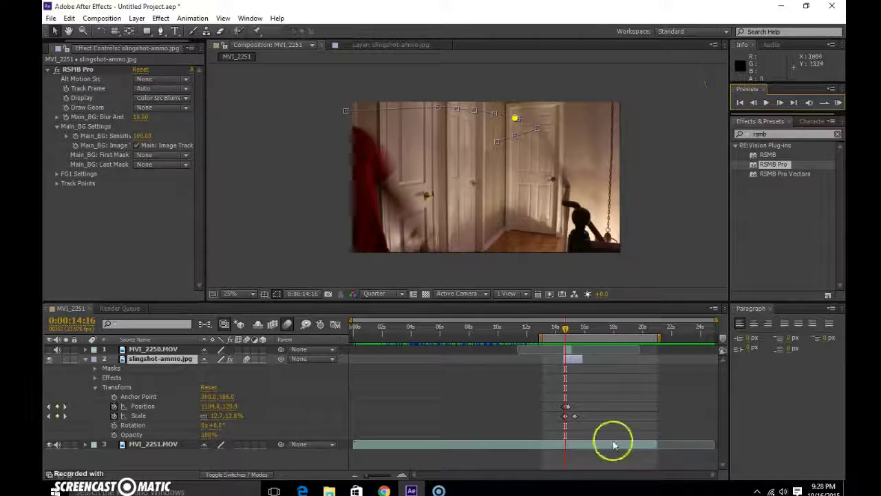
Step: Run a RAM preview of the composited slingshot shot, then move the current time to 0:00:14:04
{"action": "left_click_drag", "start_coordinate": [565, 328], "coordinate": [549, 349]}
{"action": "left_click", "coordinate": [838, 102]}
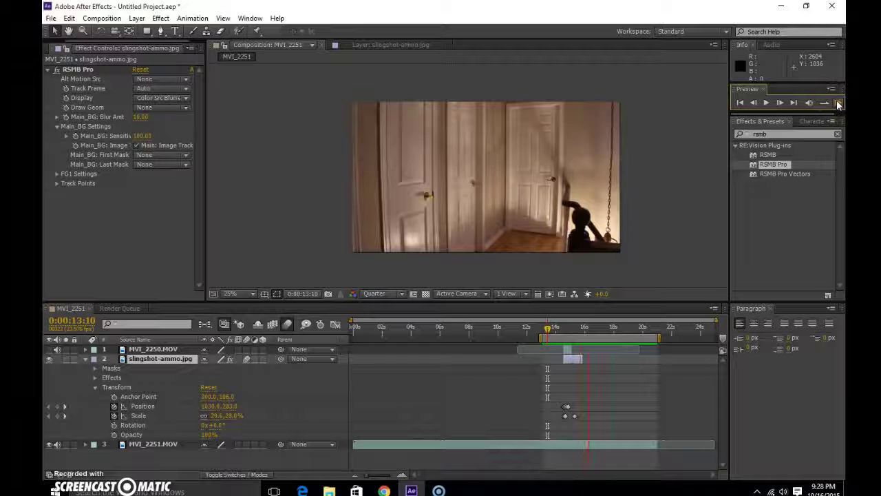
{"action": "key", "text": "space"}
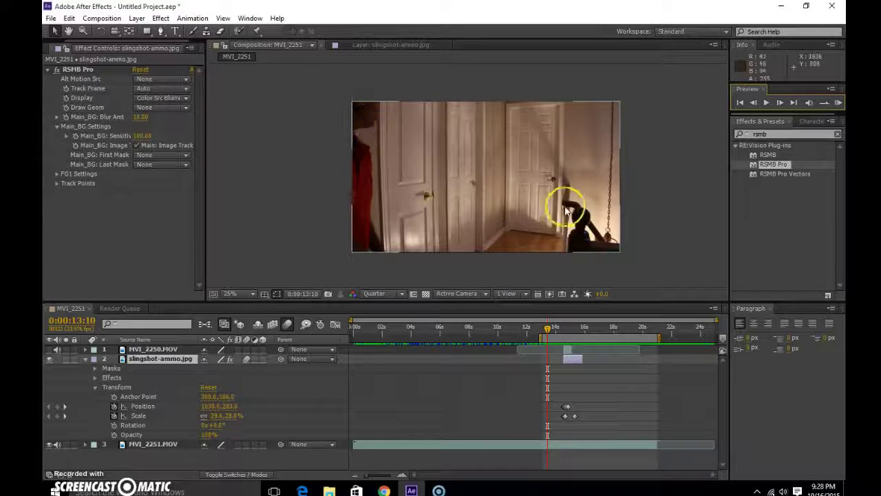
{"action": "left_click_drag", "start_coordinate": [546, 328], "coordinate": [558, 332]}
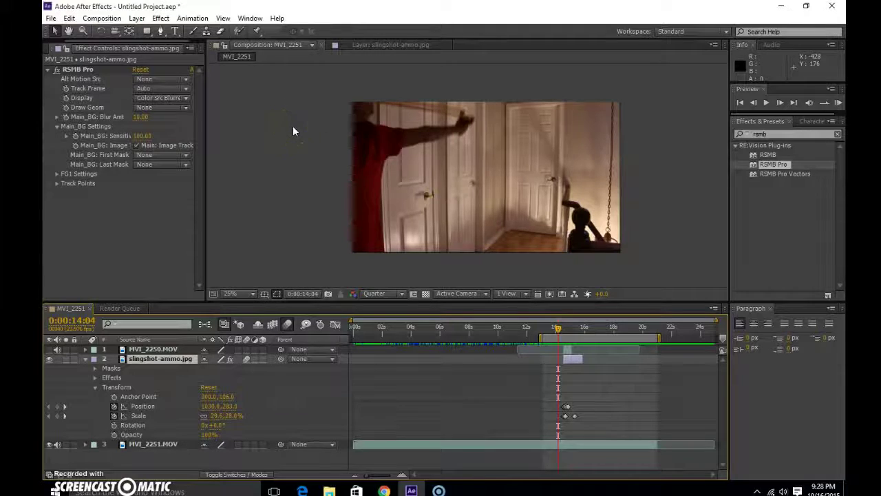
{"action": "left_click", "coordinate": [323, 142]}
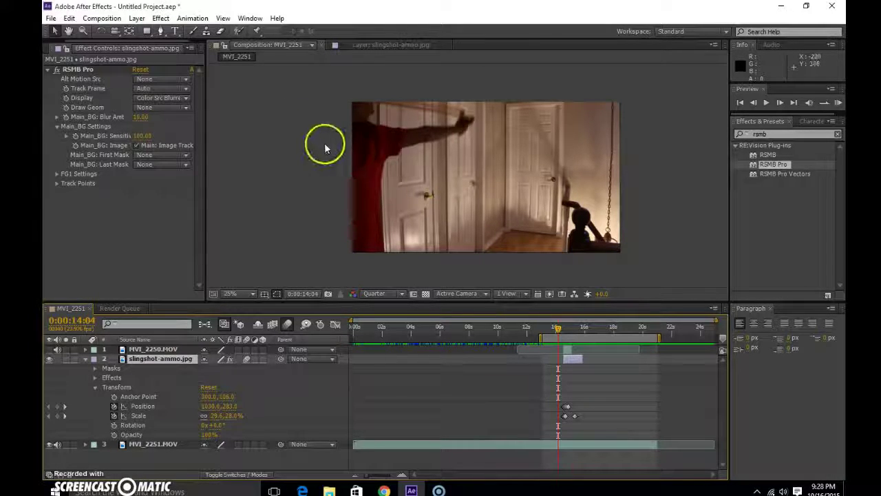